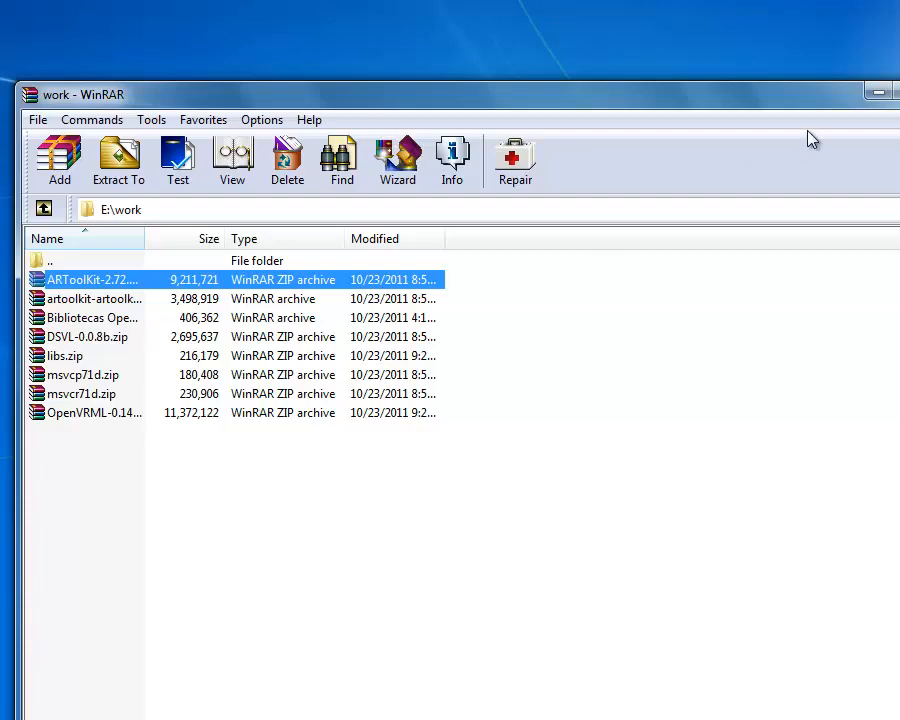
Step: Widen the Name column of the E:\work archive list enough to read the full file names
left_click(877, 92)
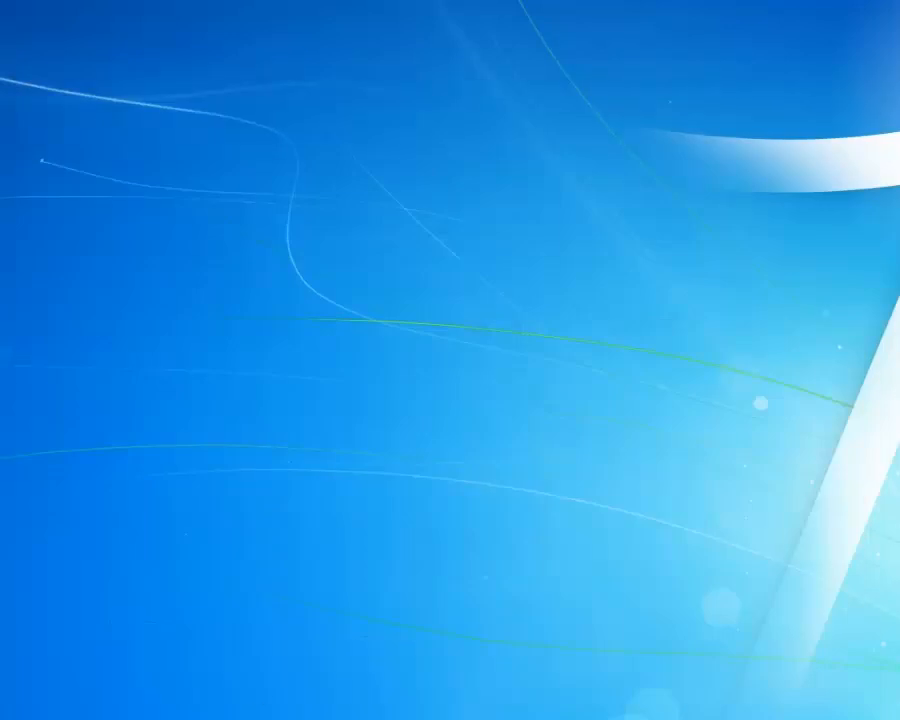
left_click(158, 719)
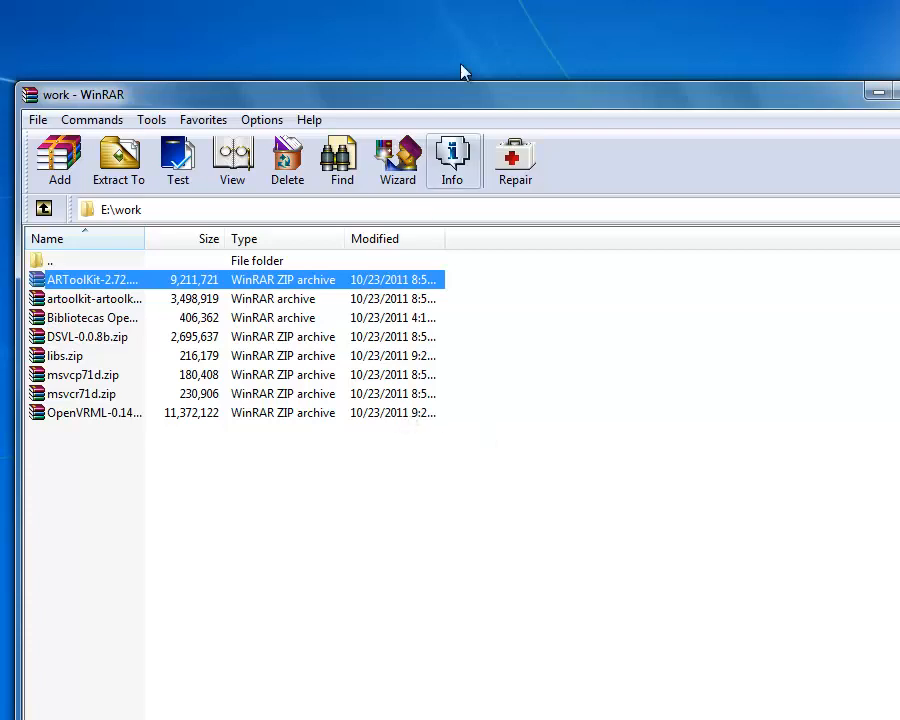
left_click_drag(145, 238, 382, 237)
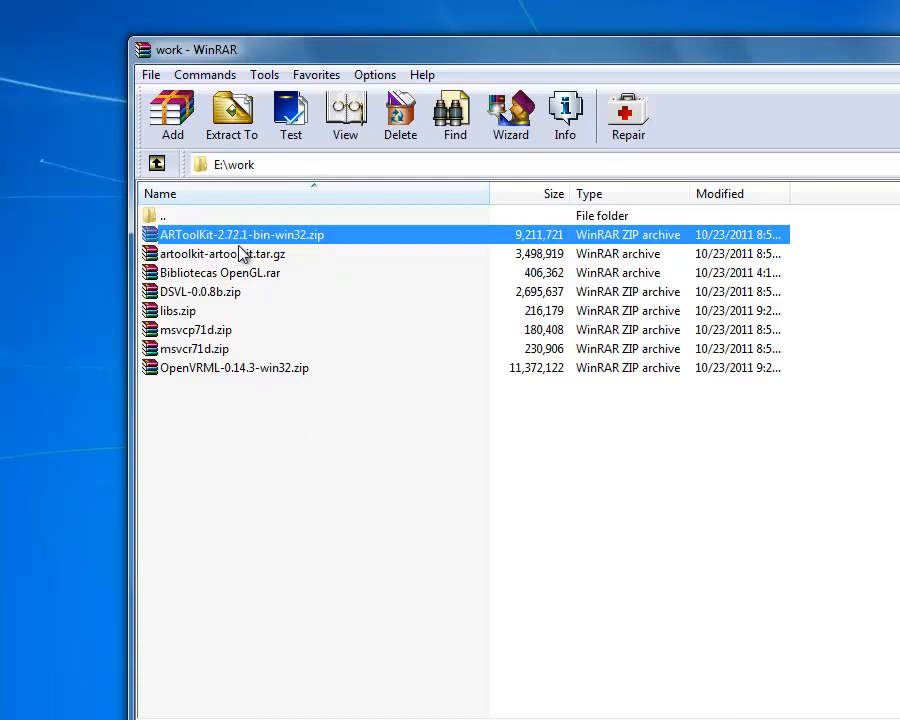
left_click(243, 241)
left_click(350, 293)
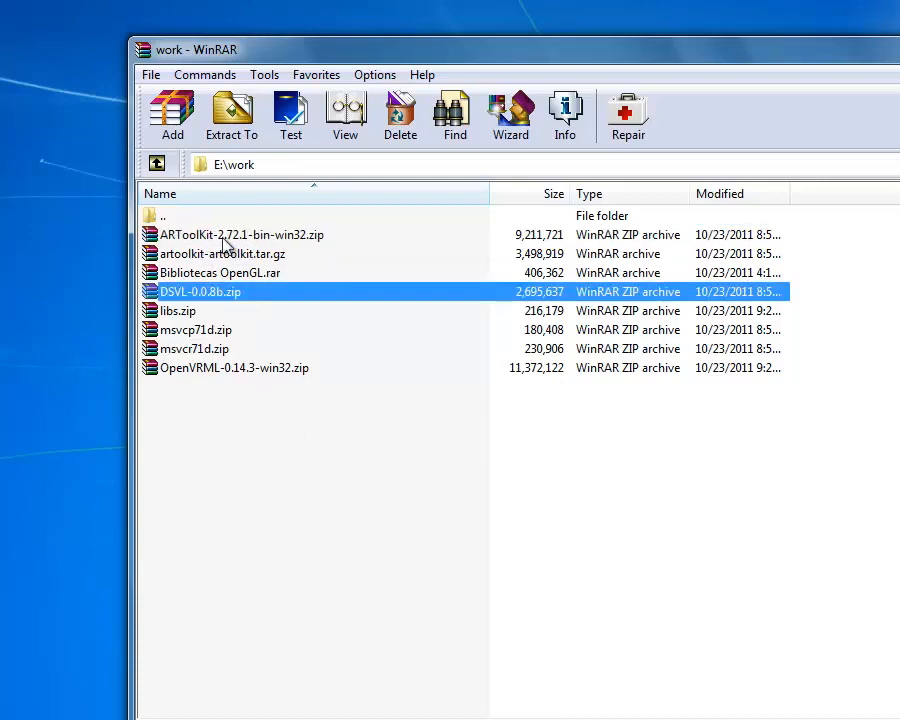
Step: Open ARToolKit-2.72.1-bin-win32.zip, look inside its ARToolKit folder and return to the archive's root
right_click(232, 237)
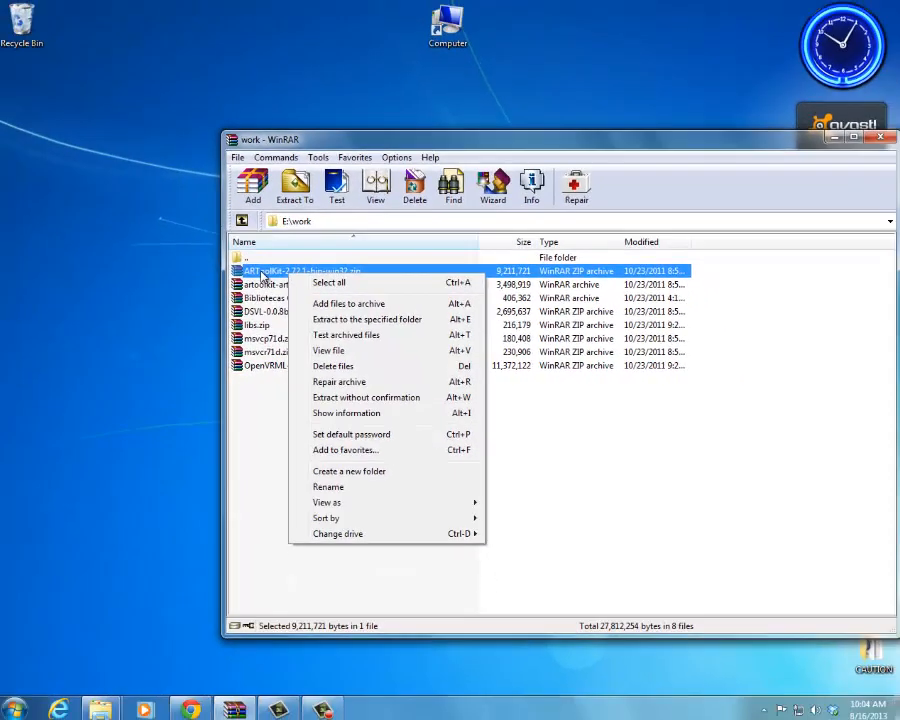
double_click(262, 273)
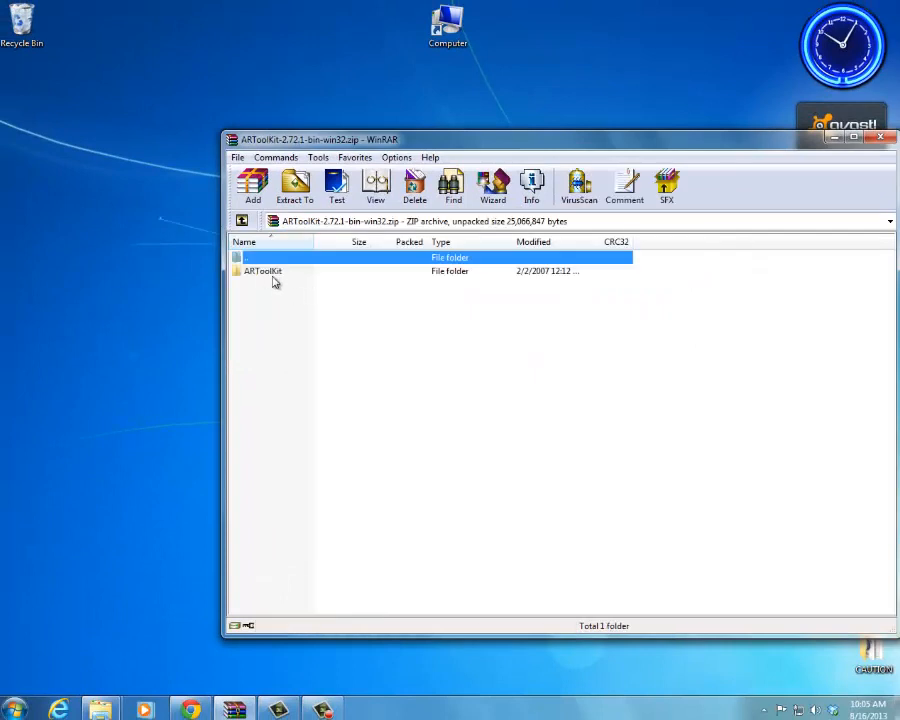
double_click(262, 271)
left_click(241, 217)
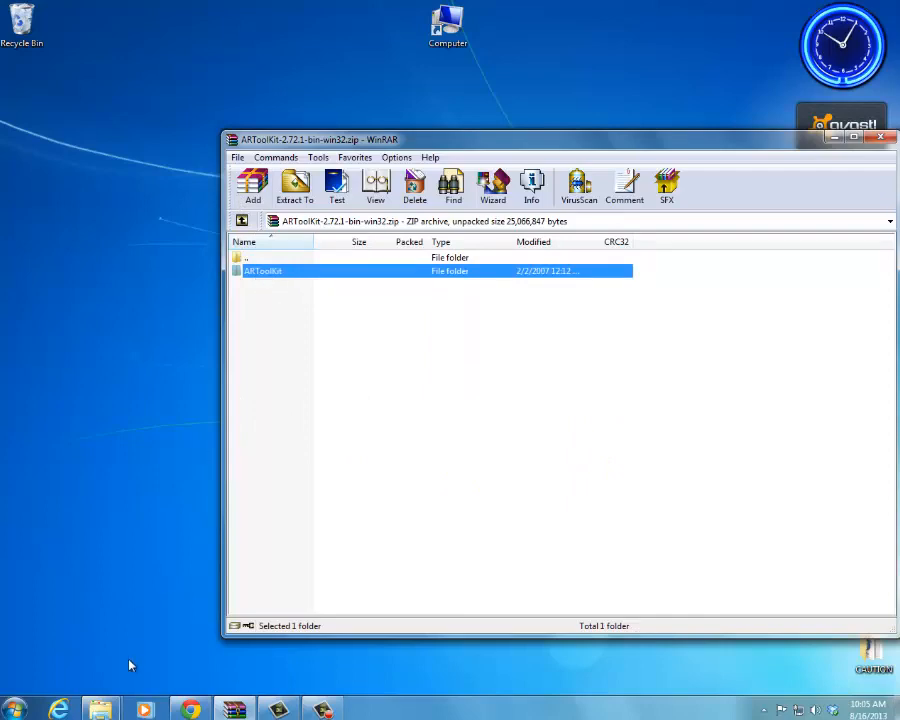
Step: Bring up the C:\Program Files folder window, place it beside the archive window and stretch it taller
left_click(99, 709)
left_click(87, 643)
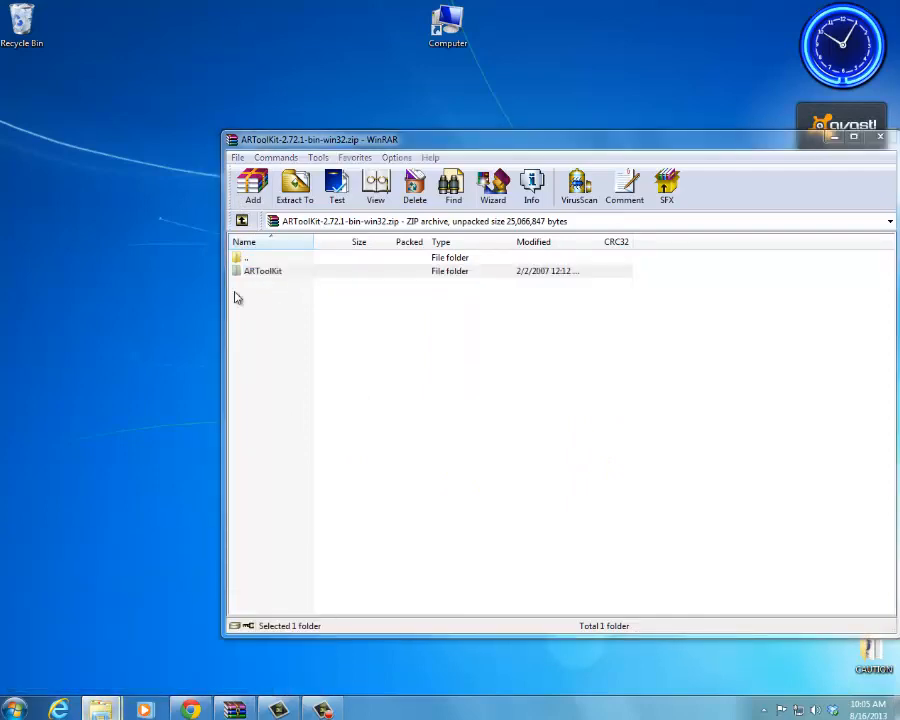
left_click(859, 7)
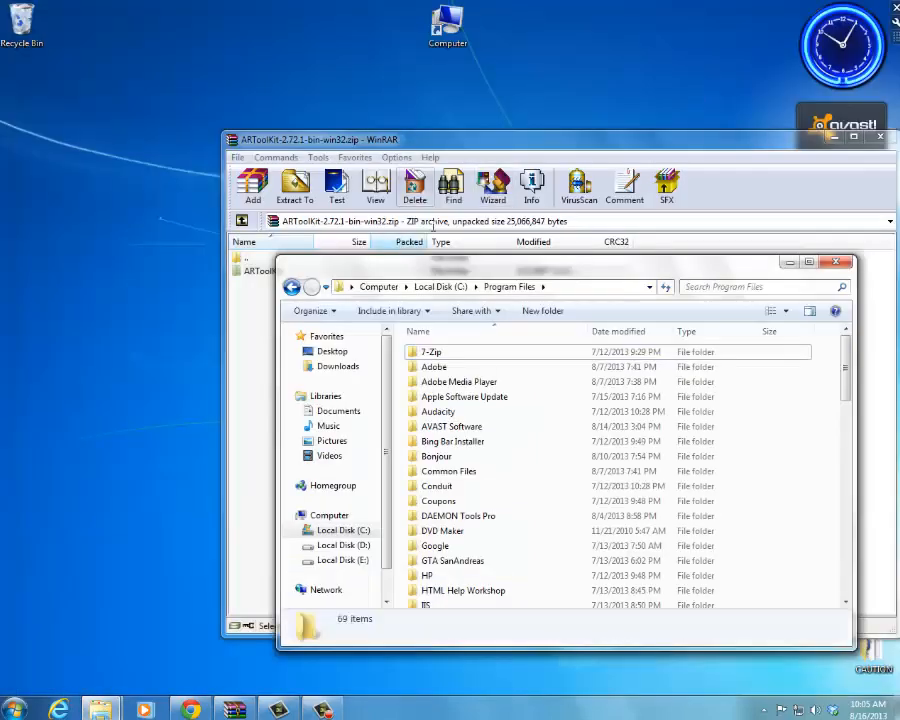
left_click_drag(469, 272, 226, 177)
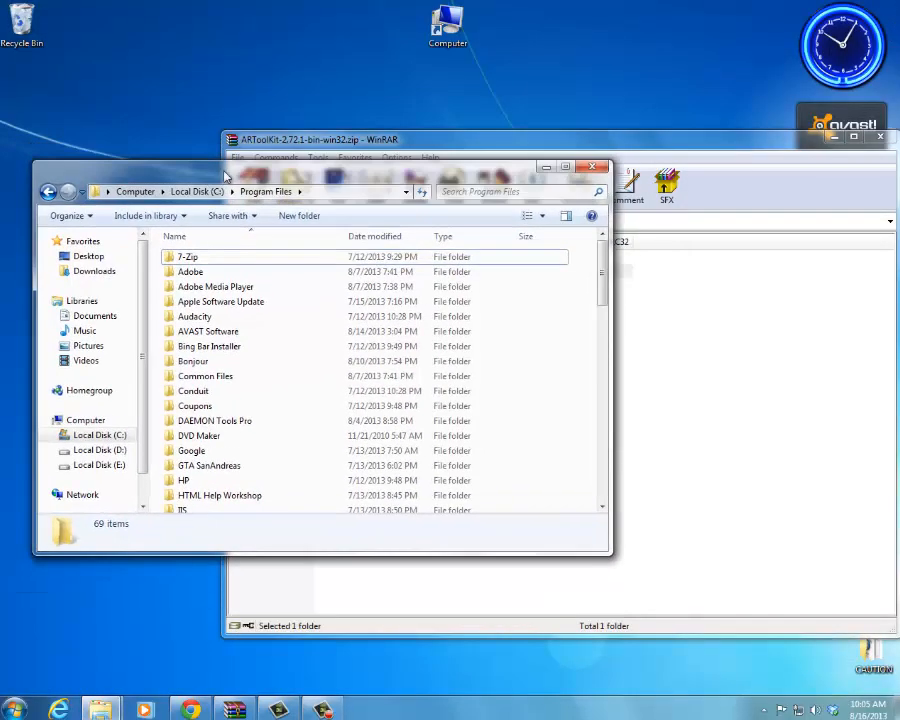
double_click(648, 146)
double_click(370, 4)
left_click_drag(409, 139, 618, 152)
left_click_drag(477, 293, 557, 339)
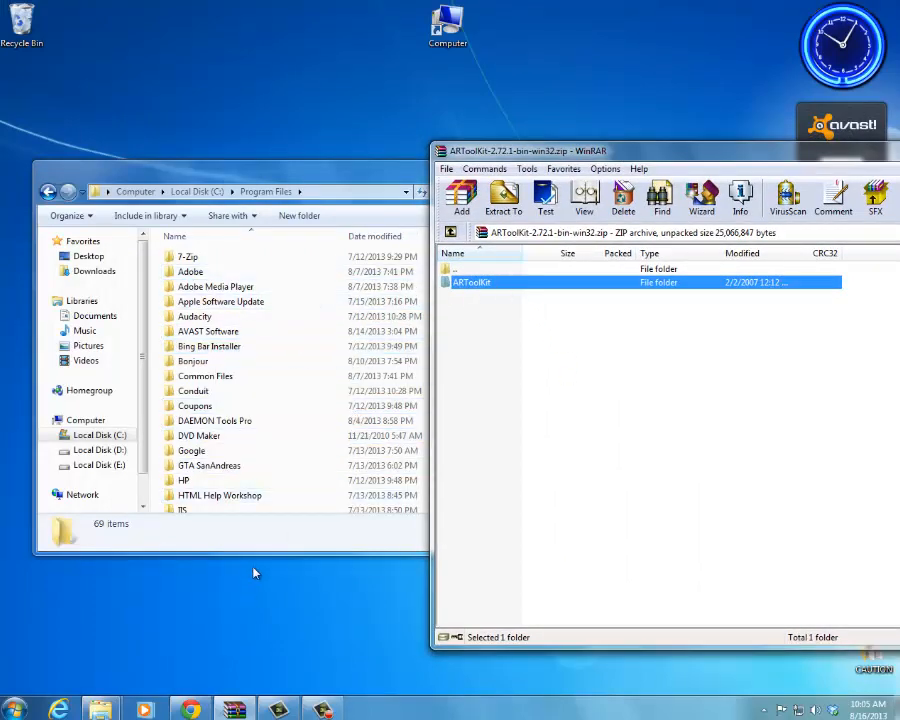
left_click_drag(259, 551, 245, 716)
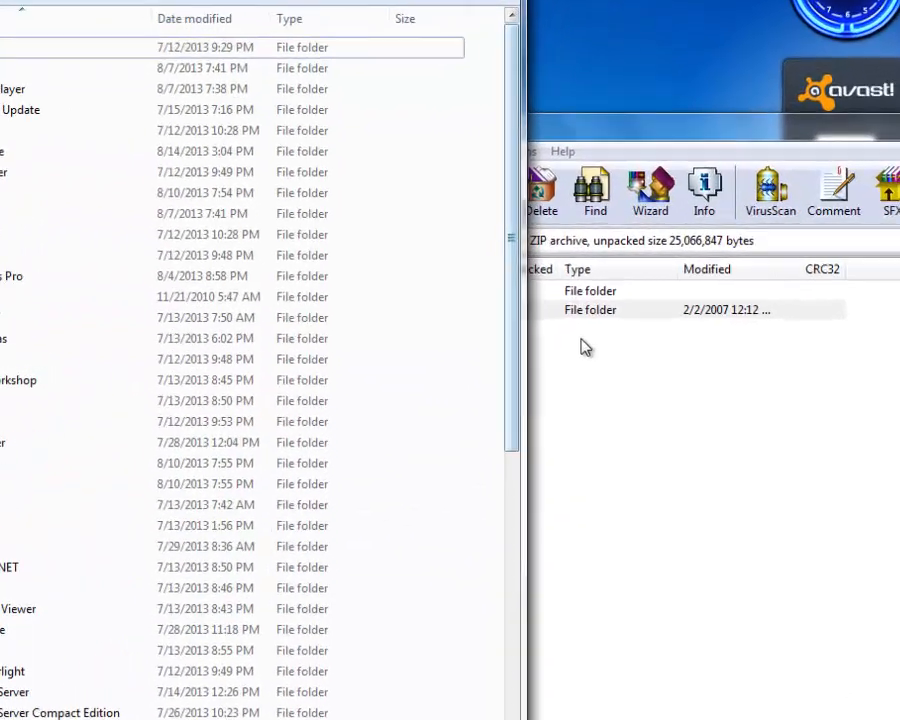
Step: Extract the ARToolKit folder from the archive into C:\Program Files, granting administrator permission
left_click(652, 301)
left_click_drag(351, 313, 476, 87)
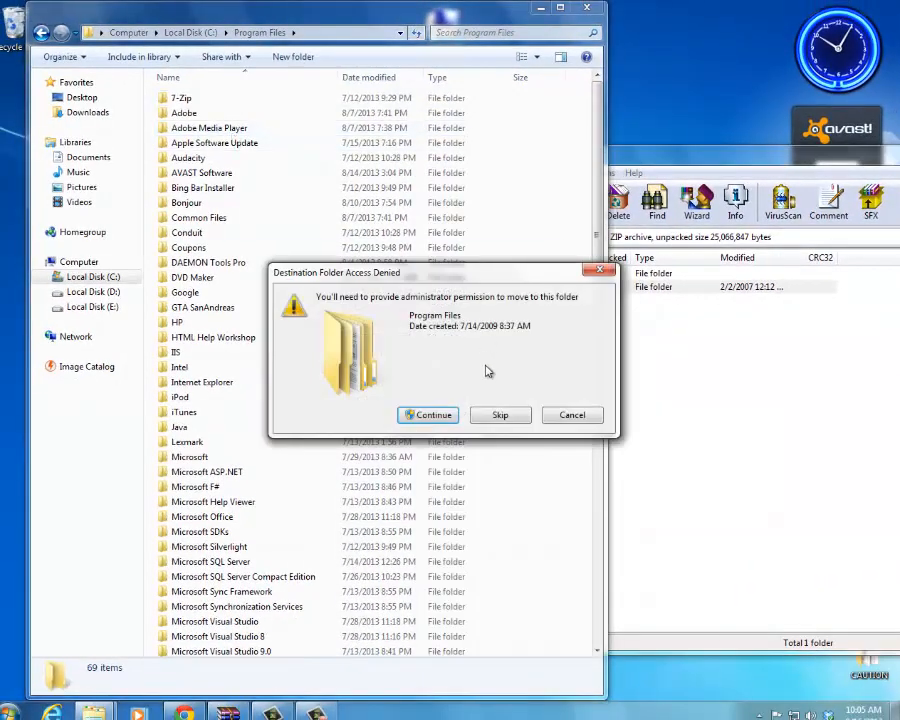
left_click(432, 415)
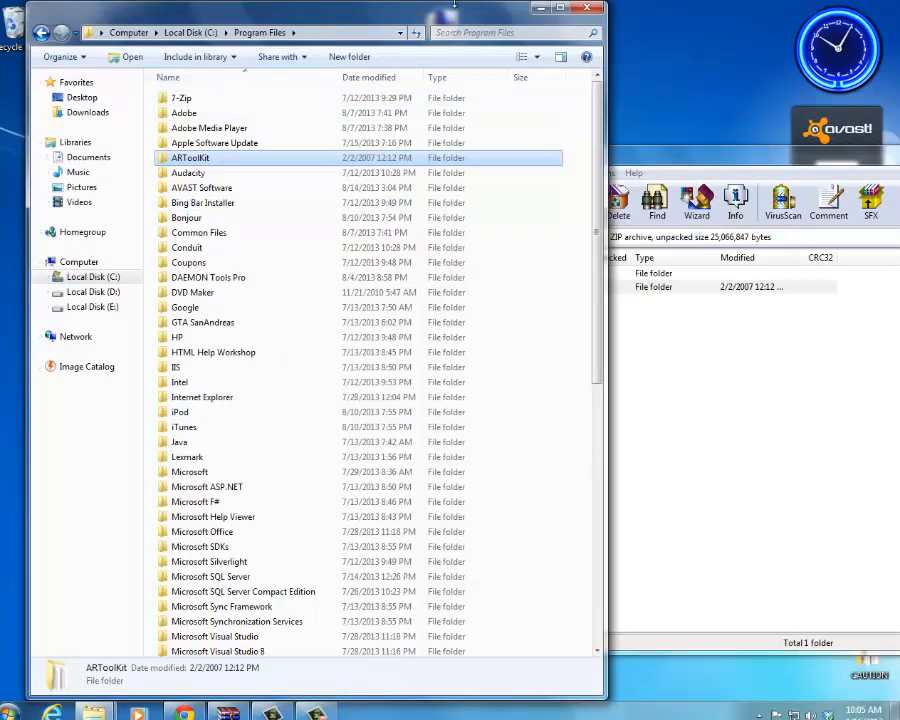
Step: Bring the archive window back to the front and return to the E:\work archive list
left_click_drag(428, 21, 403, 21)
left_click(603, 153)
left_click_drag(527, 155, 591, 155)
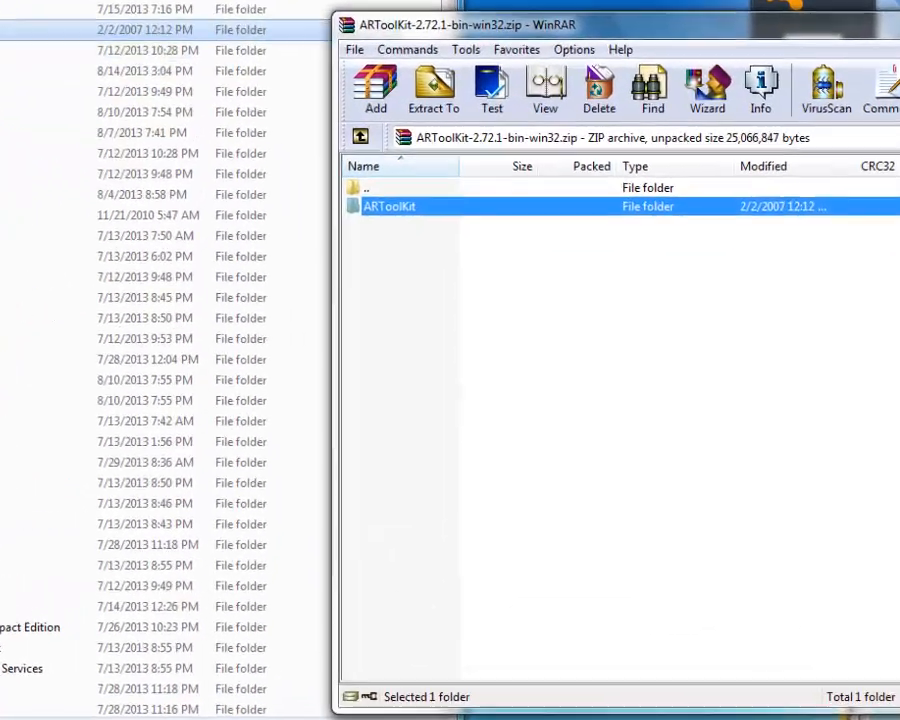
left_click(149, 33)
left_click(592, 34)
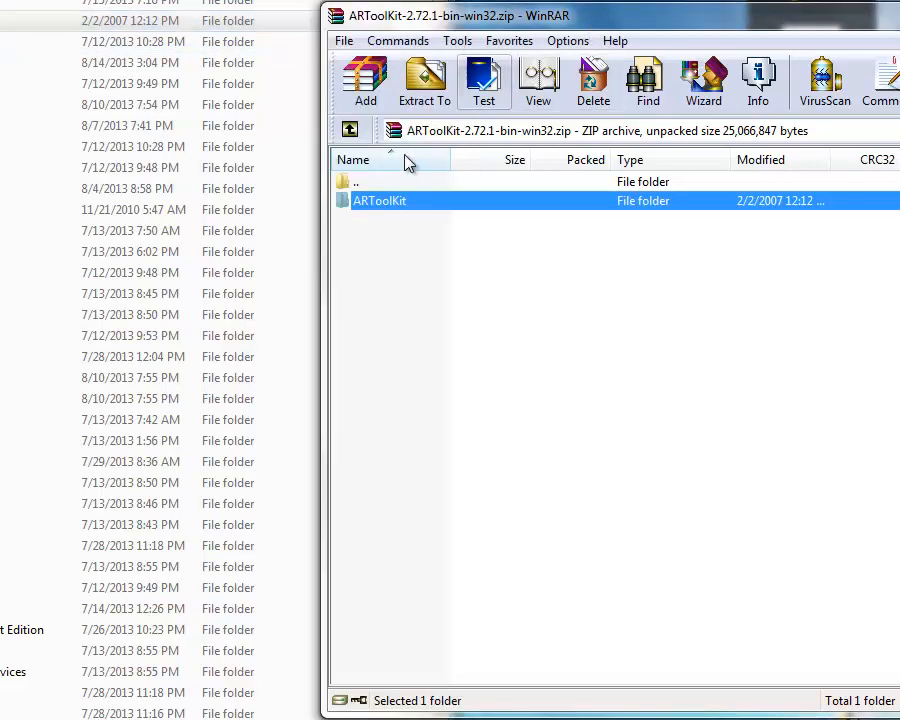
left_click(350, 131)
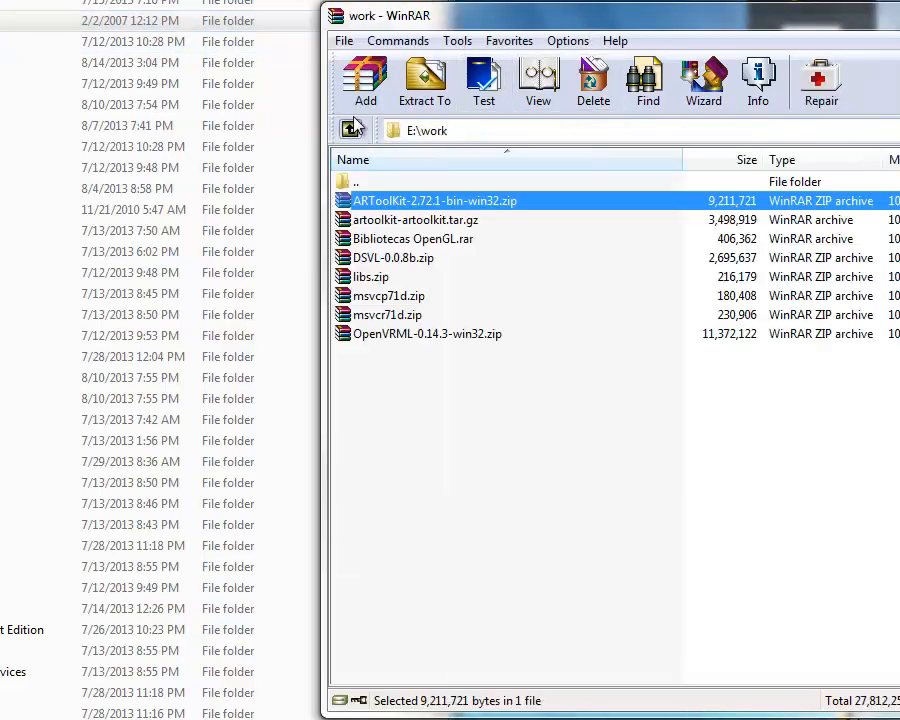
Step: Open artoolkit-artoolkit.tar.gz and go into its artoolkit folder
left_click(415, 222)
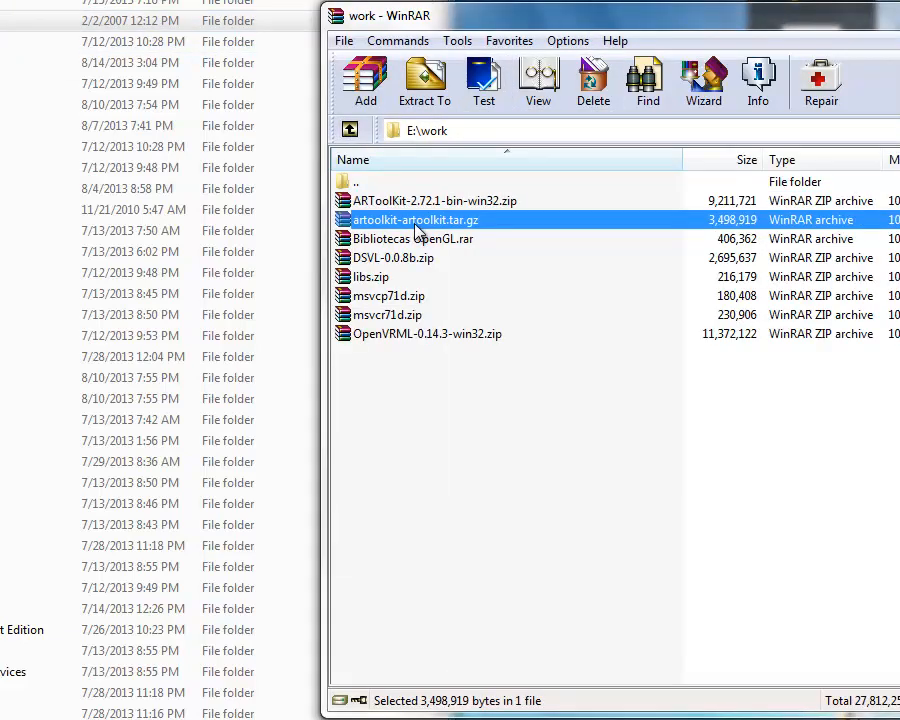
right_click(415, 225)
left_click(397, 223)
double_click(397, 223)
left_click(374, 200)
double_click(374, 200)
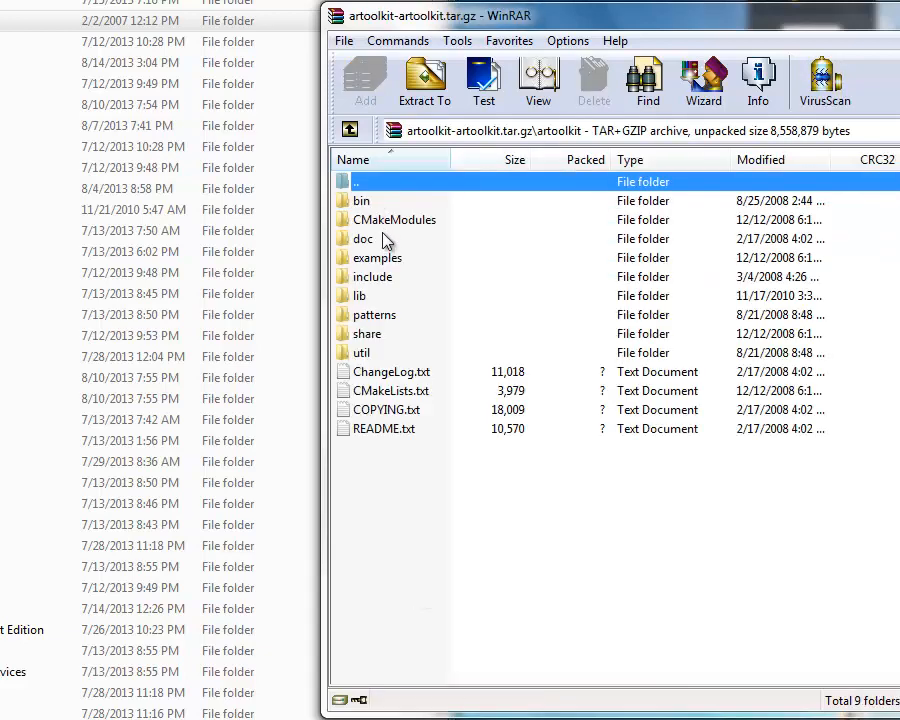
left_click(351, 131)
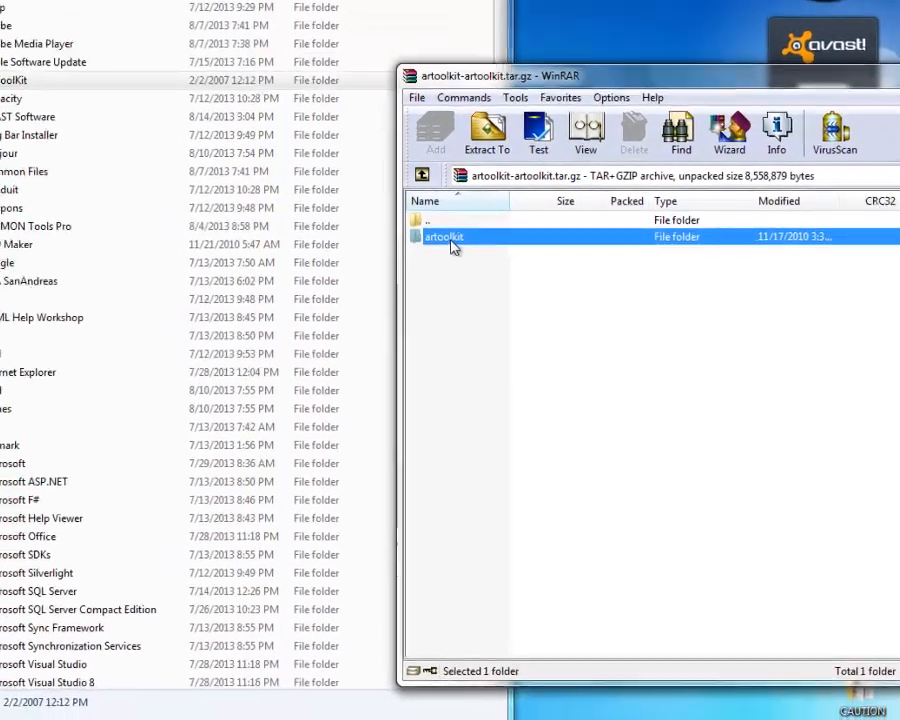
double_click(376, 203)
Step: Extract the artoolkit folder's entire contents into C:\Program Files\ARToolKit, merging all matching folders and replacing all conflicting files
left_click_drag(452, 467, 448, 247)
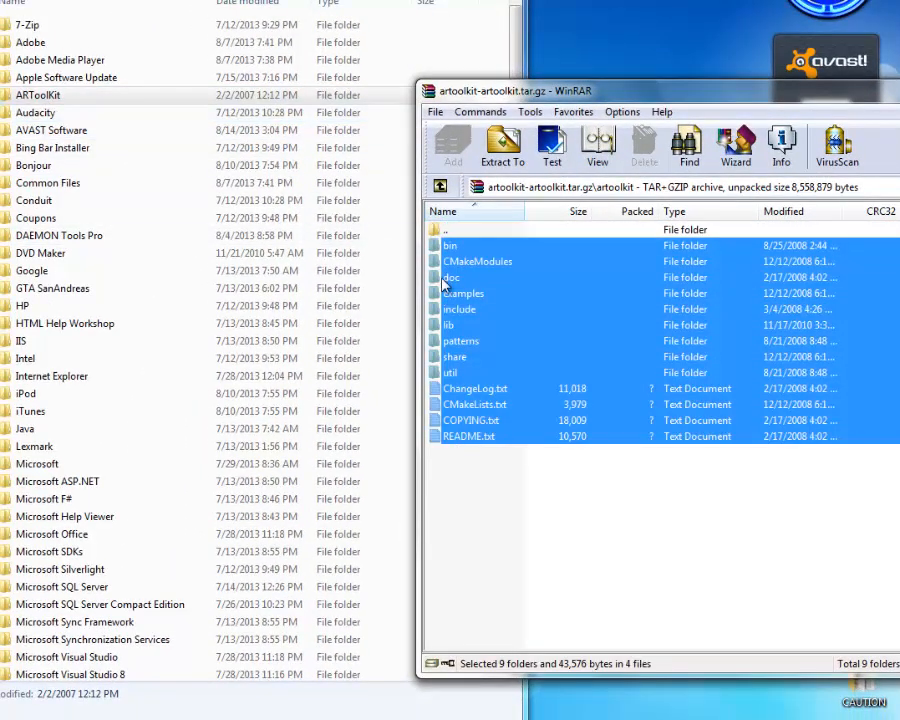
left_click_drag(455, 246, 54, 94)
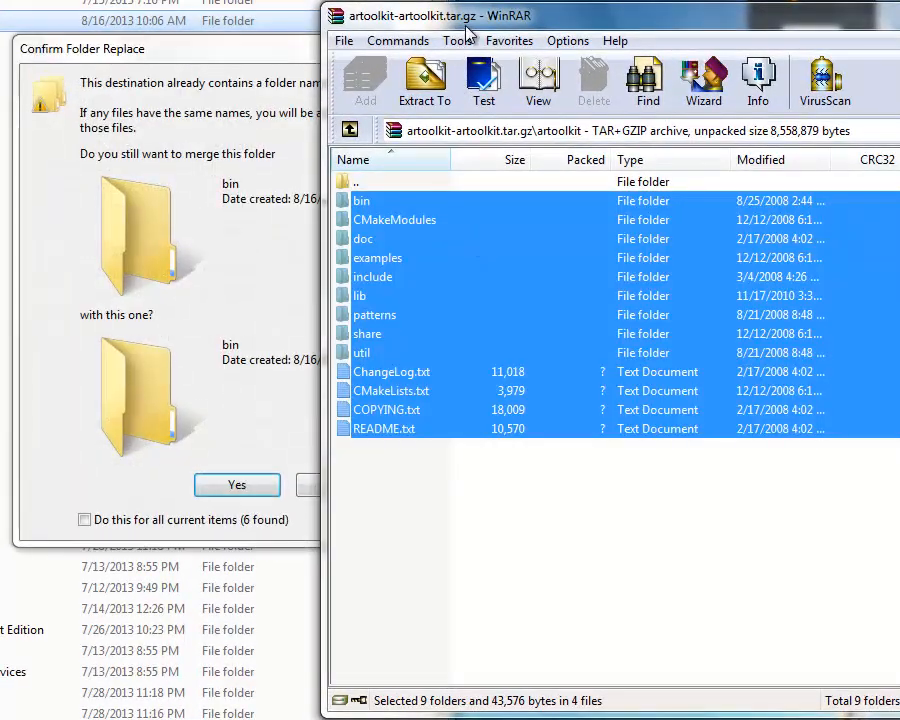
left_click(266, 46)
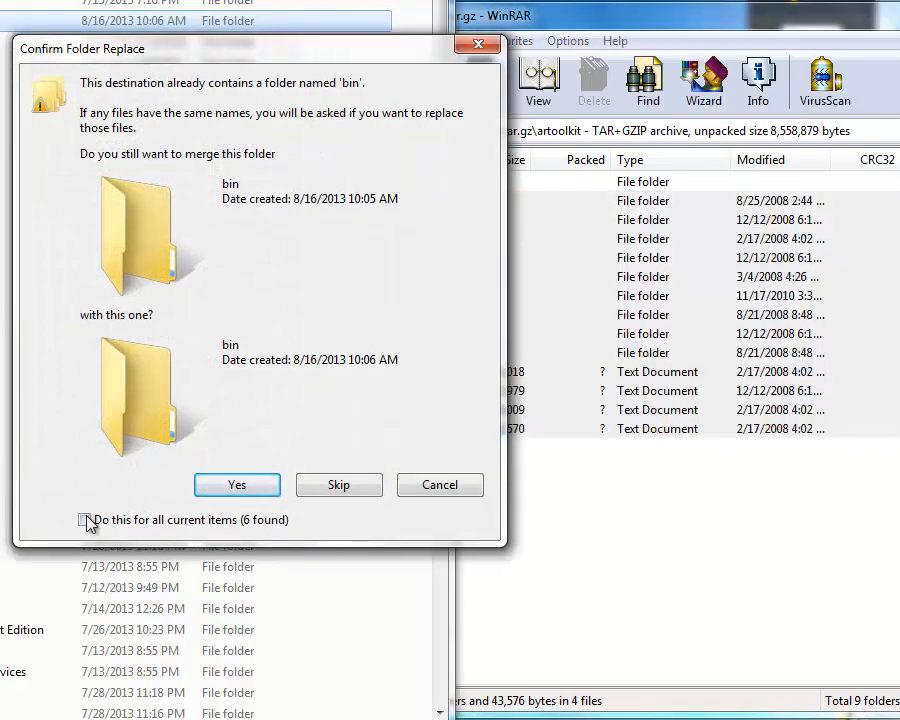
left_click(86, 521)
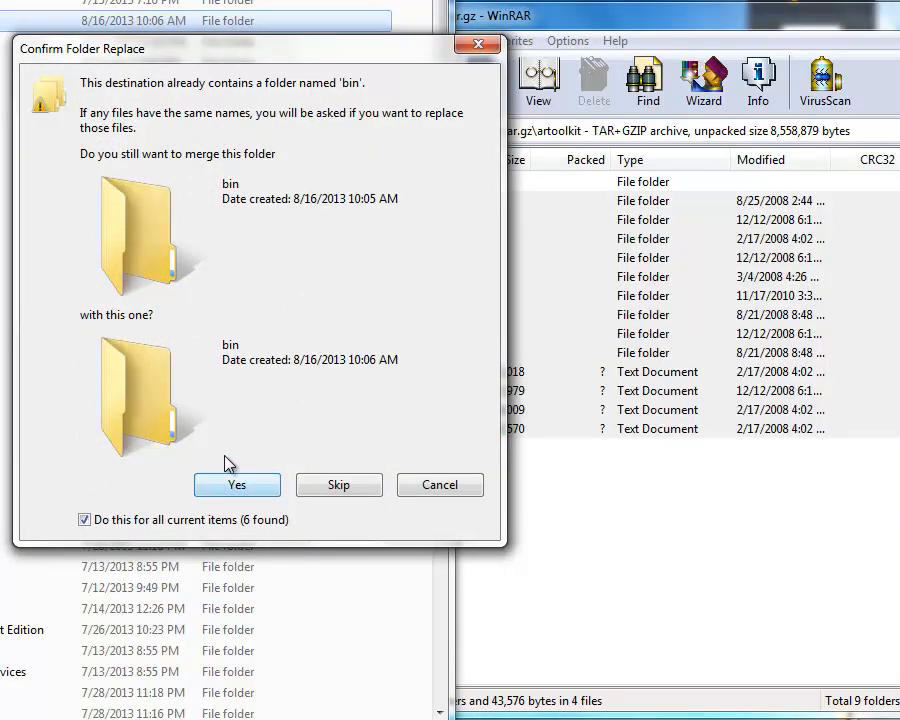
left_click(240, 484)
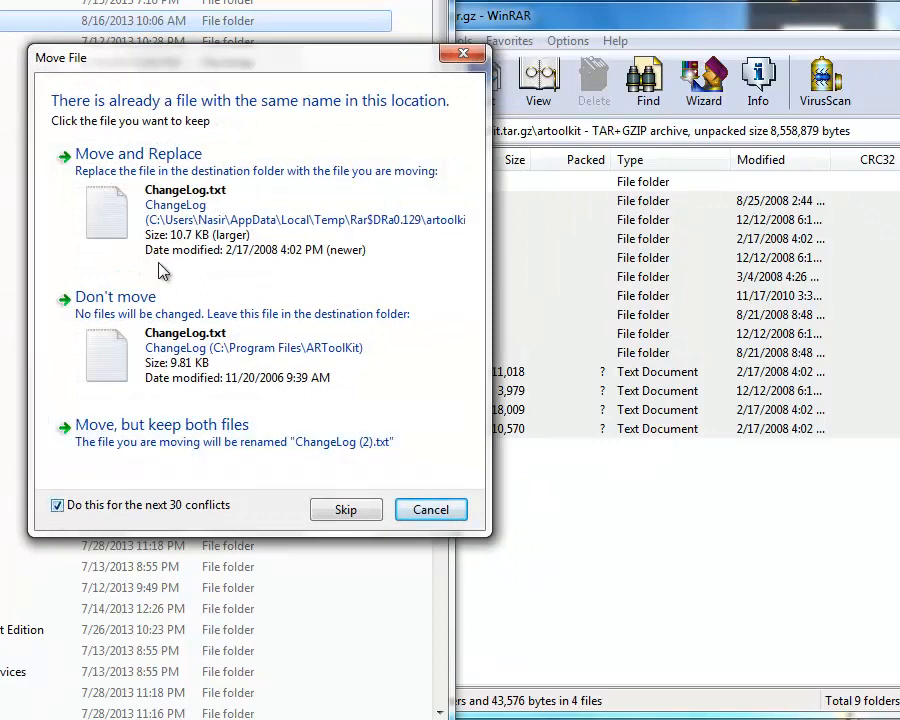
left_click(166, 146)
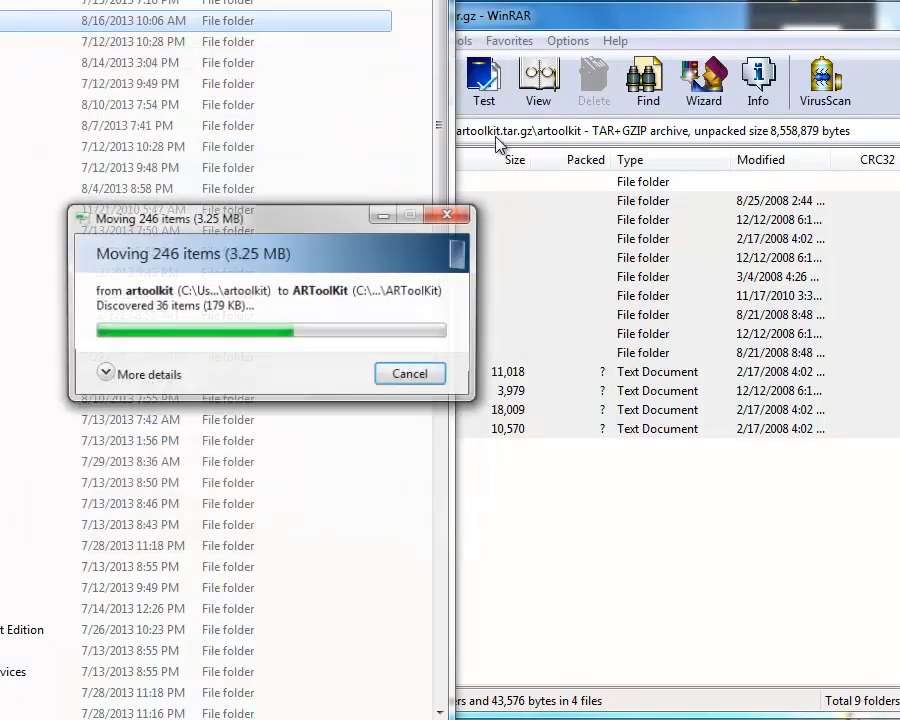
Step: Return to the E:\work archive list and open Bibliotecas OpenGL.rar
left_click(506, 22)
left_click(351, 131)
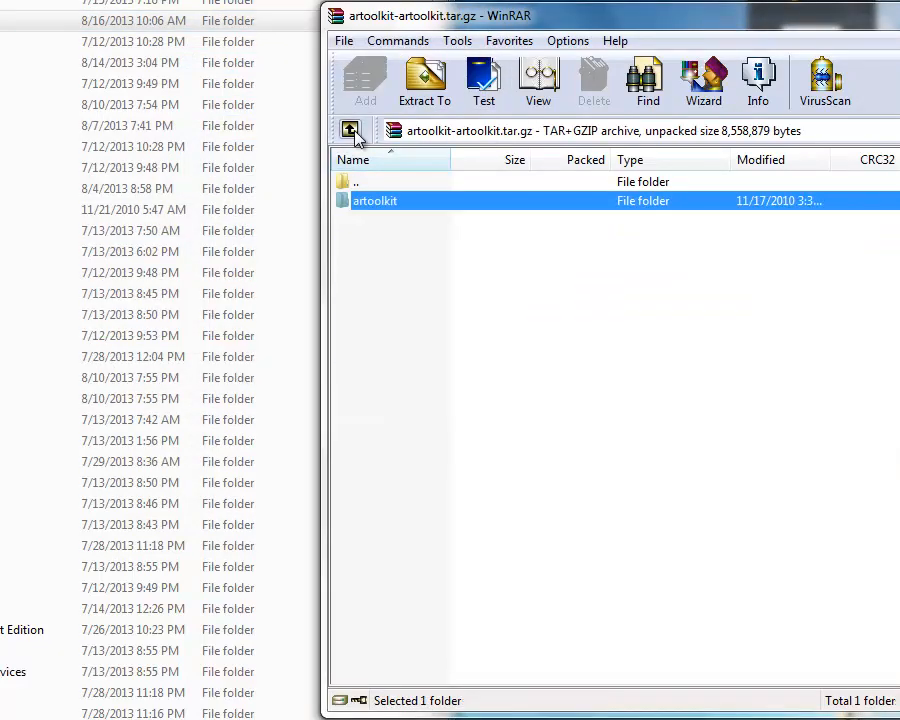
left_click(350, 131)
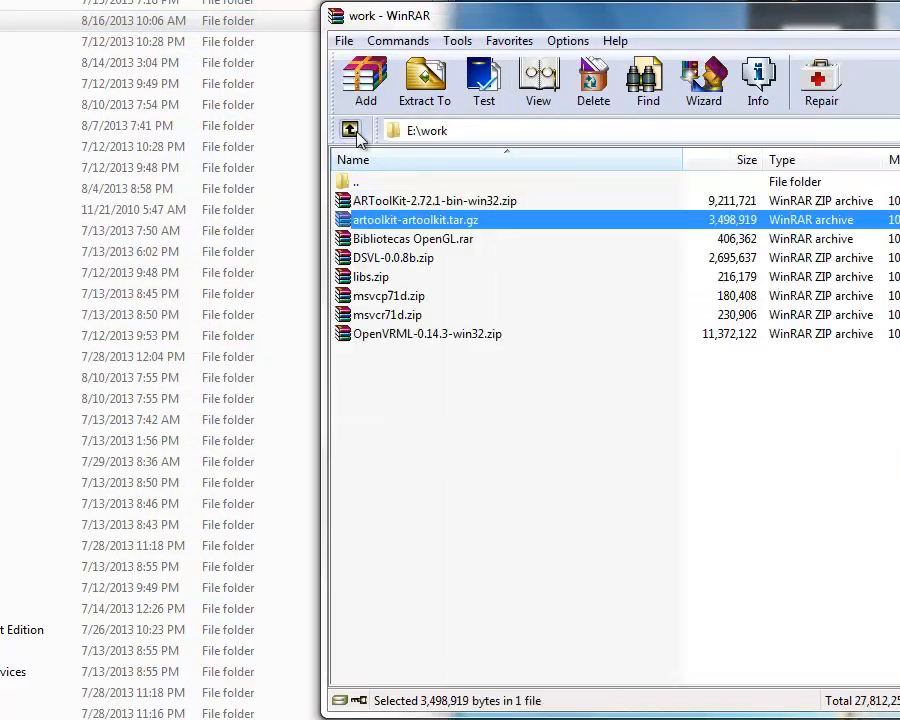
left_click(408, 416)
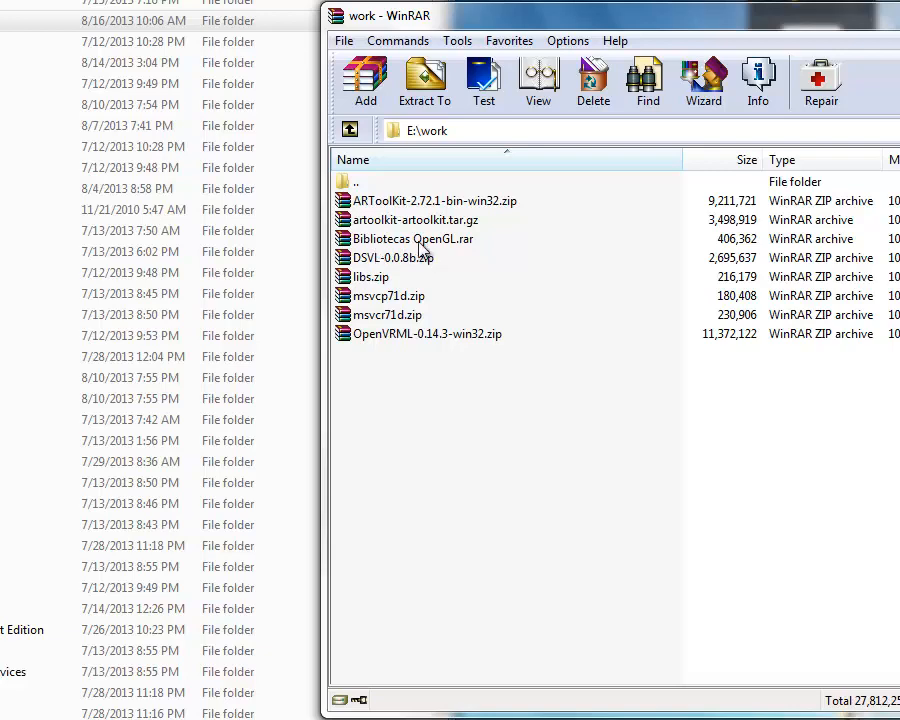
right_click(420, 245)
left_click(404, 256)
double_click(395, 240)
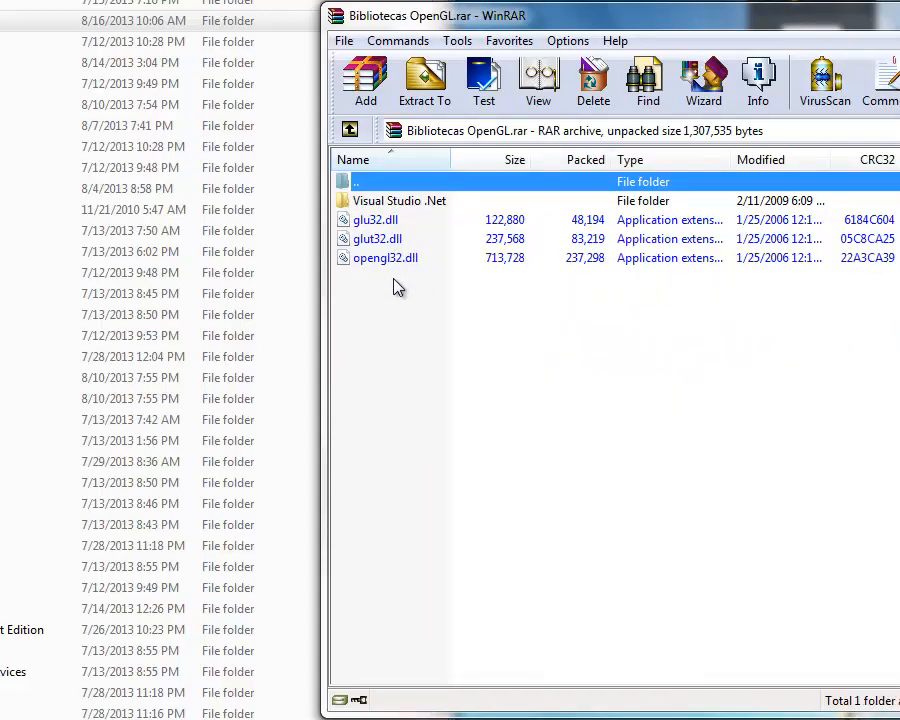
Step: Select glu32.dll, glut32.dll and opengl32.dll in the archive
left_click_drag(393, 283, 365, 235)
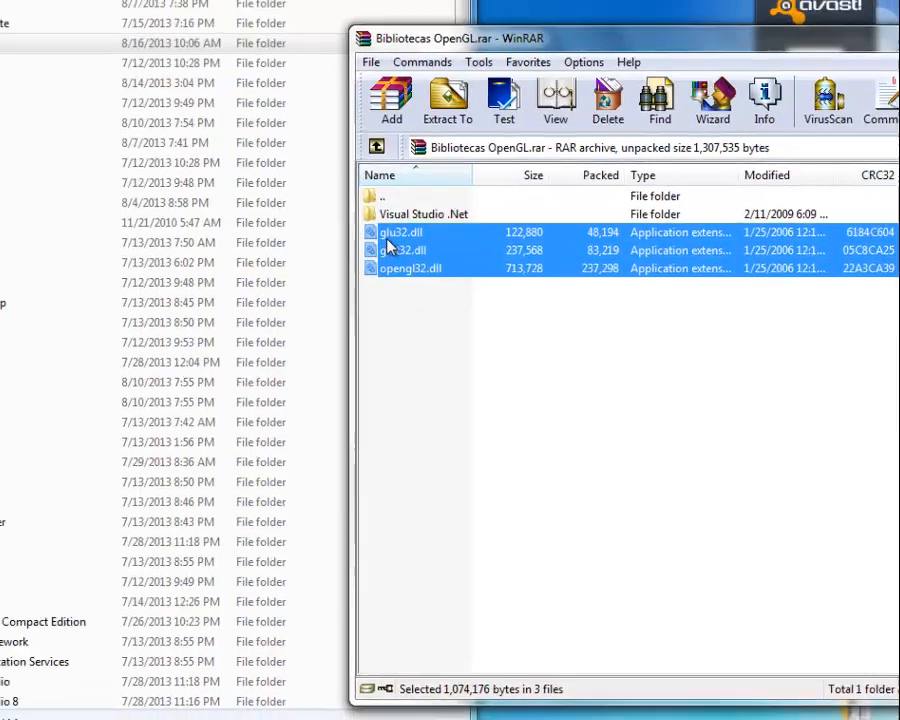
right_click(388, 246)
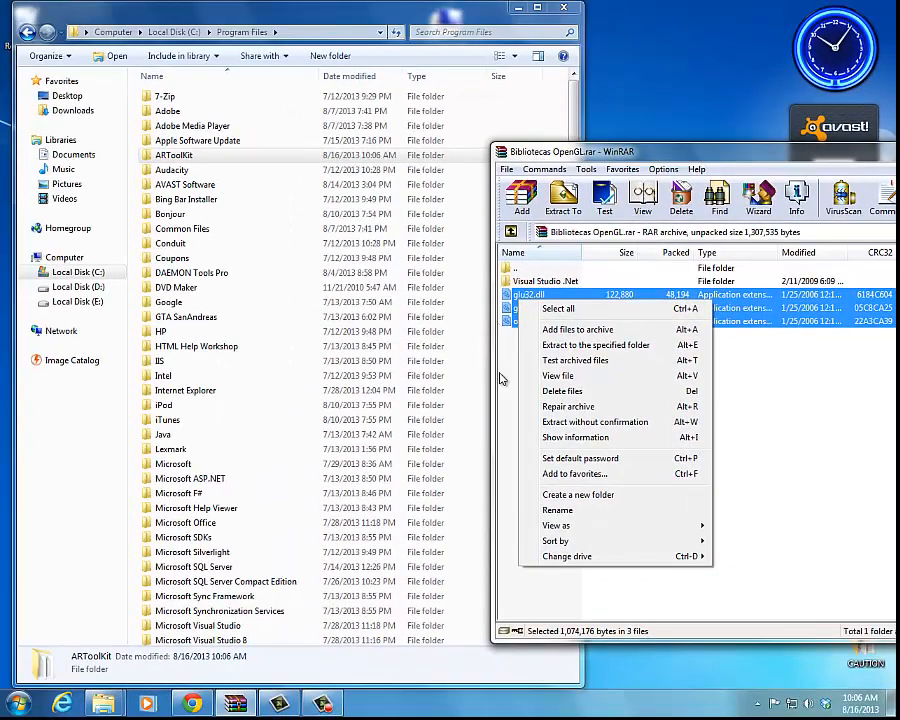
left_click(405, 297)
left_click_drag(540, 346, 516, 292)
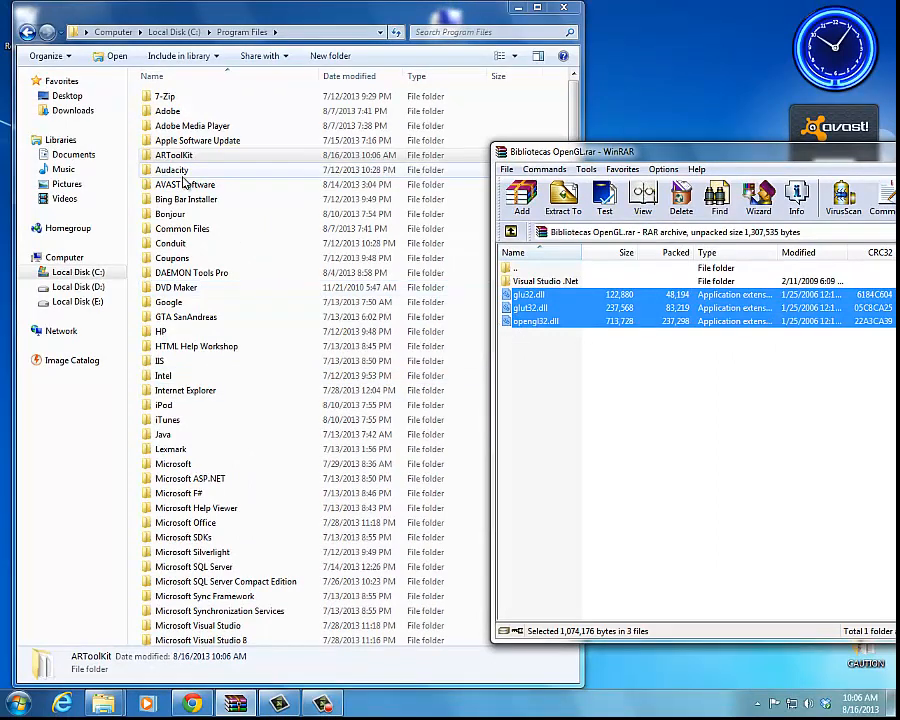
Step: Go back to drive C: and open the Windows\System32 folder
left_click(27, 32)
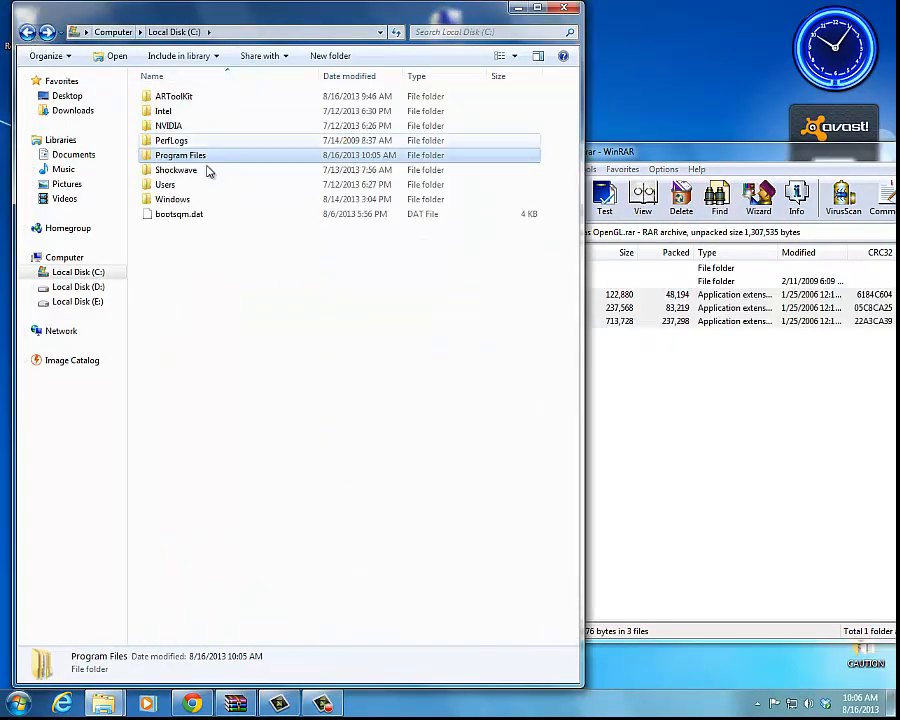
double_click(174, 200)
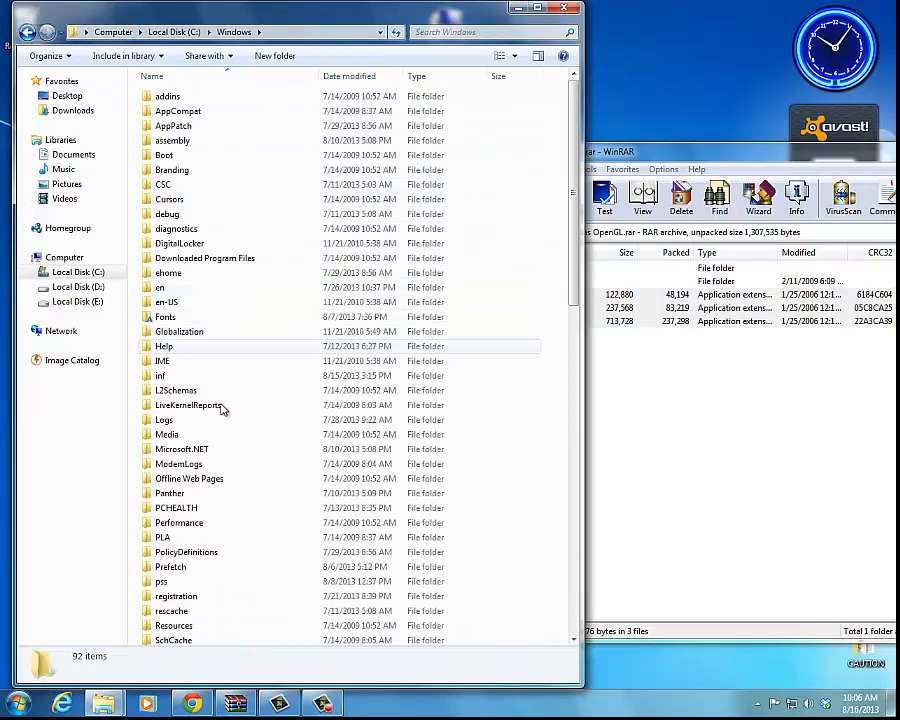
left_click(222, 434)
key("s")
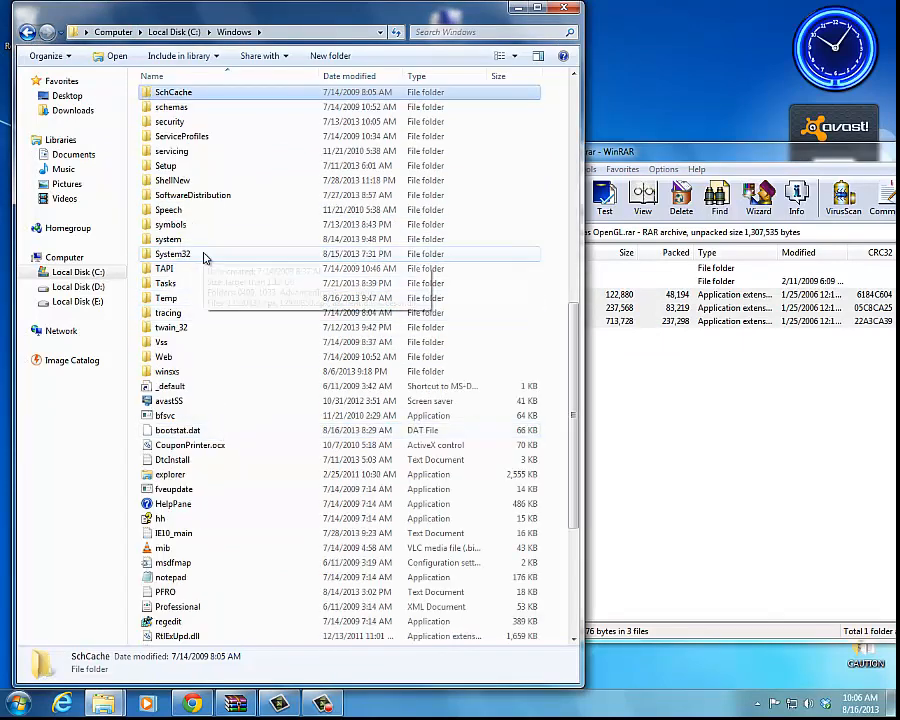
mouse_move(203, 258)
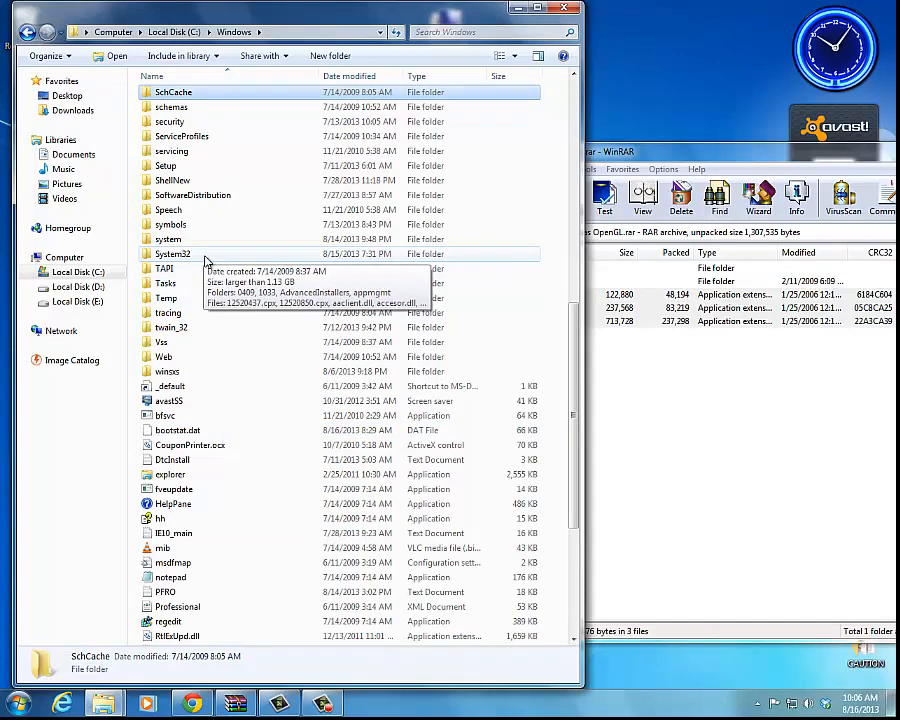
double_click(203, 259)
Step: Extract glu32.dll, glut32.dll and opengl32.dll from the archive into C:\Windows\System32, keeping the existing file for each conflict
left_click(600, 348)
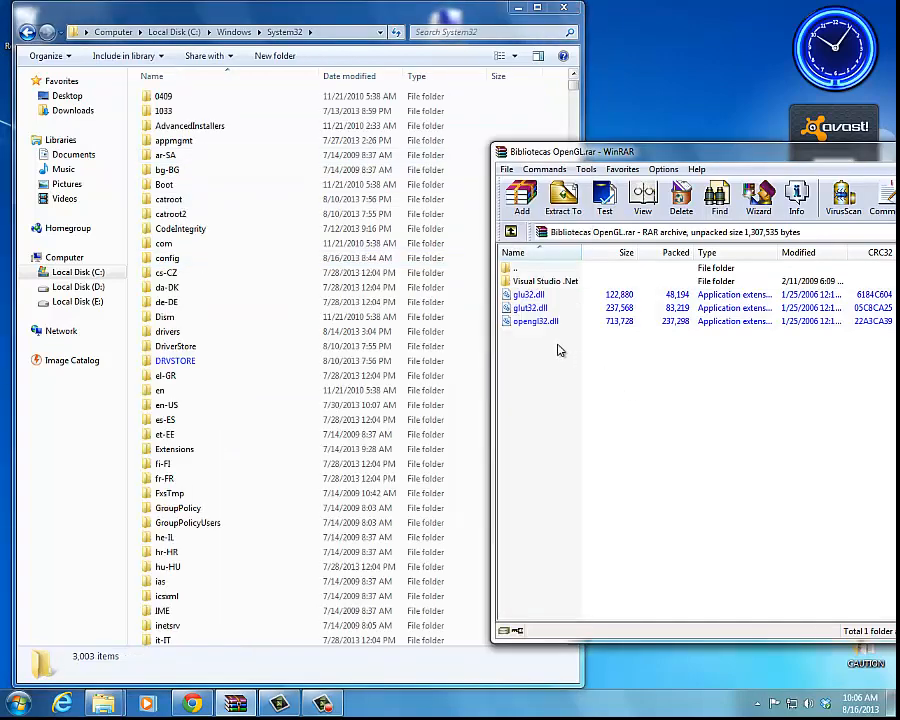
left_click_drag(560, 349, 530, 106)
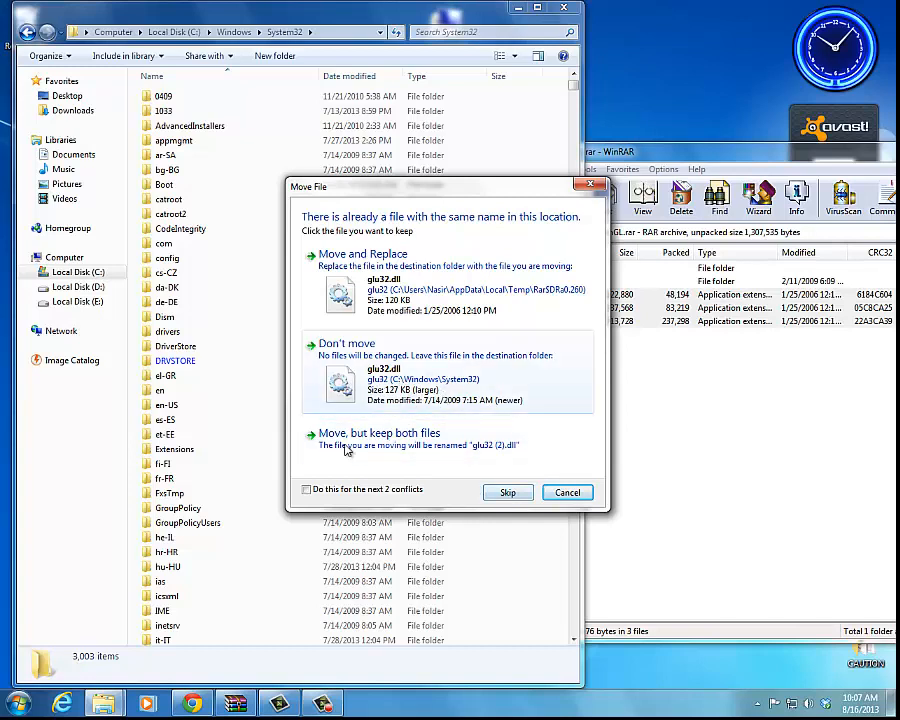
left_click(343, 388)
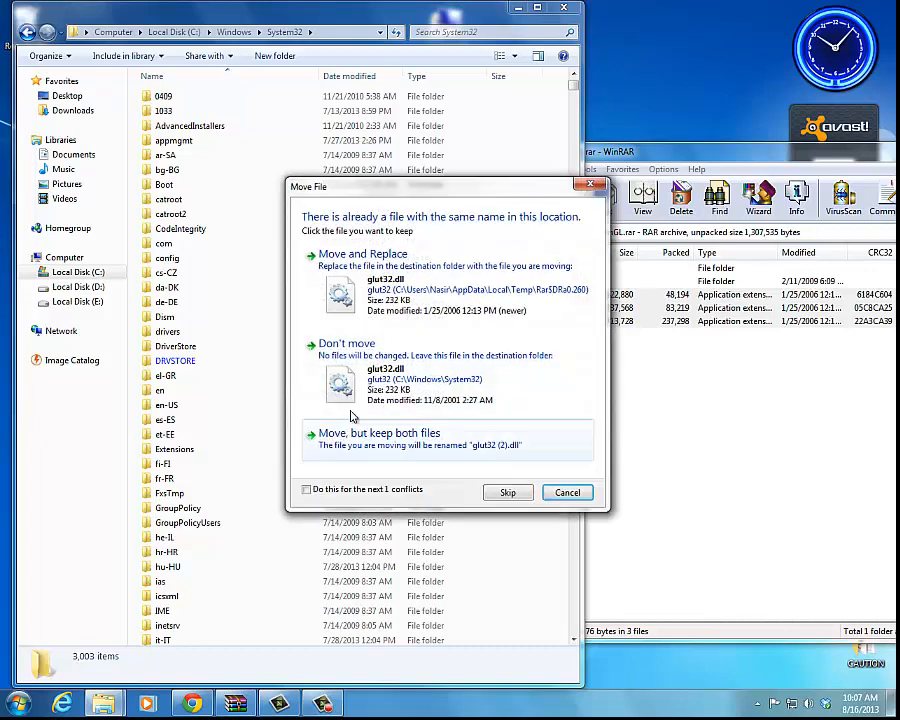
left_click(345, 392)
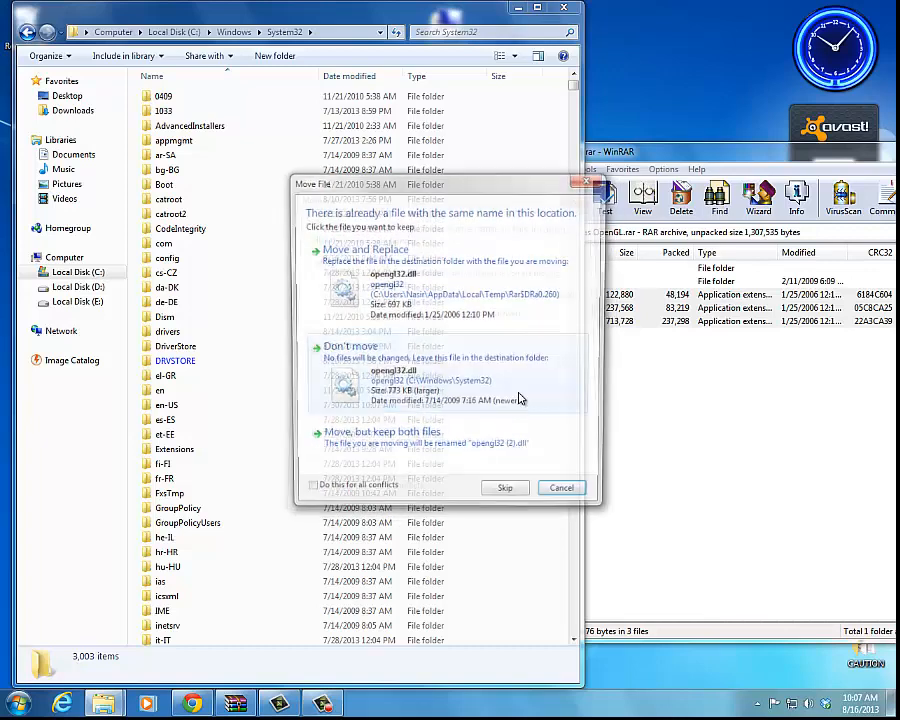
left_click(345, 392)
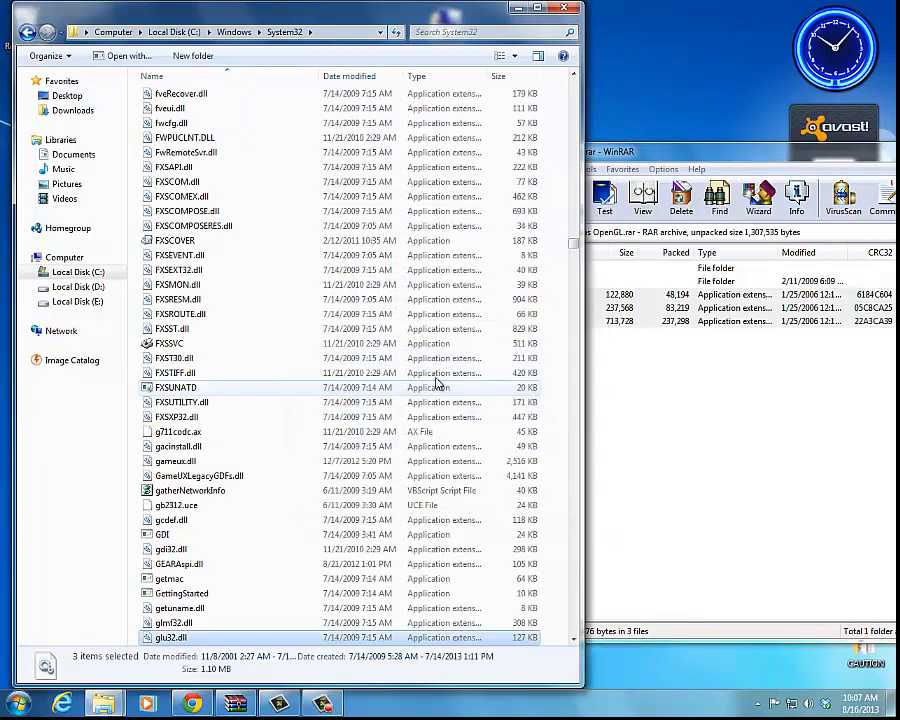
Step: Open the Visual Studio .Net folder in the archive and point out its include and lib folders
left_click(527, 313)
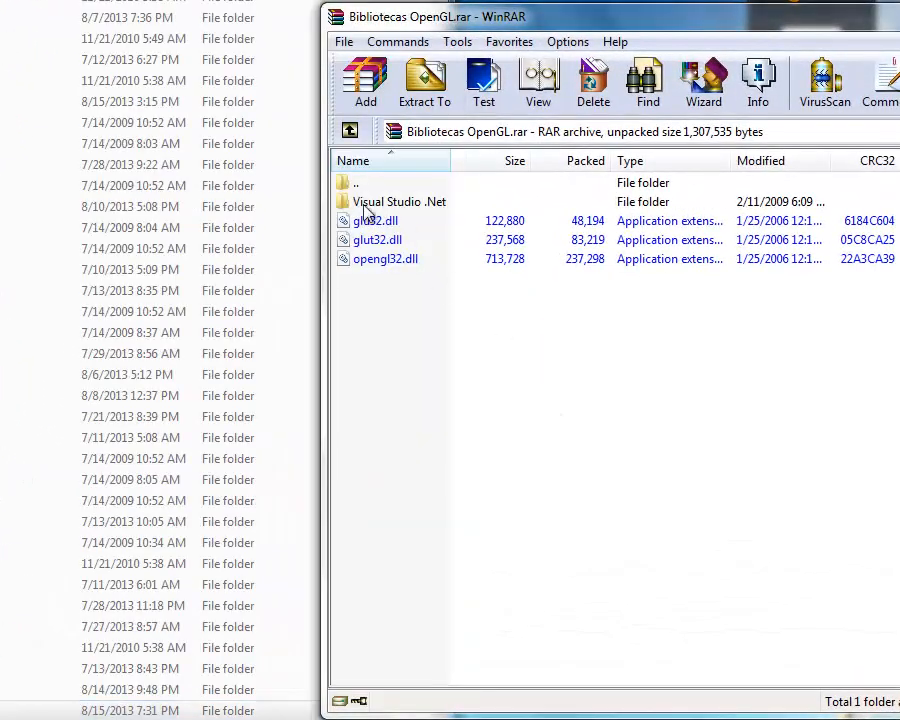
left_click(394, 204)
double_click(408, 209)
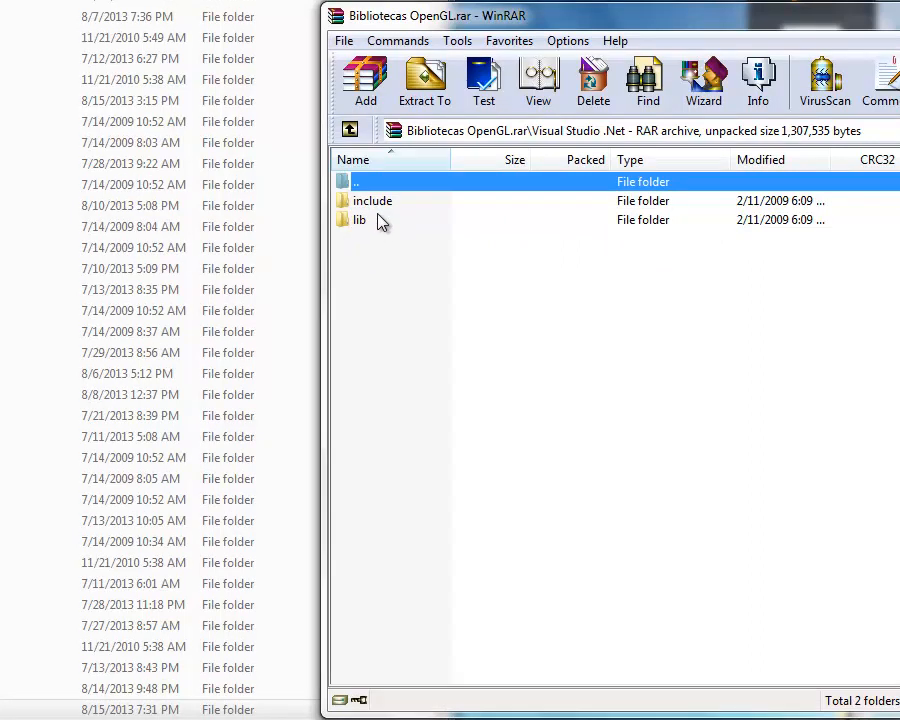
left_click(386, 204)
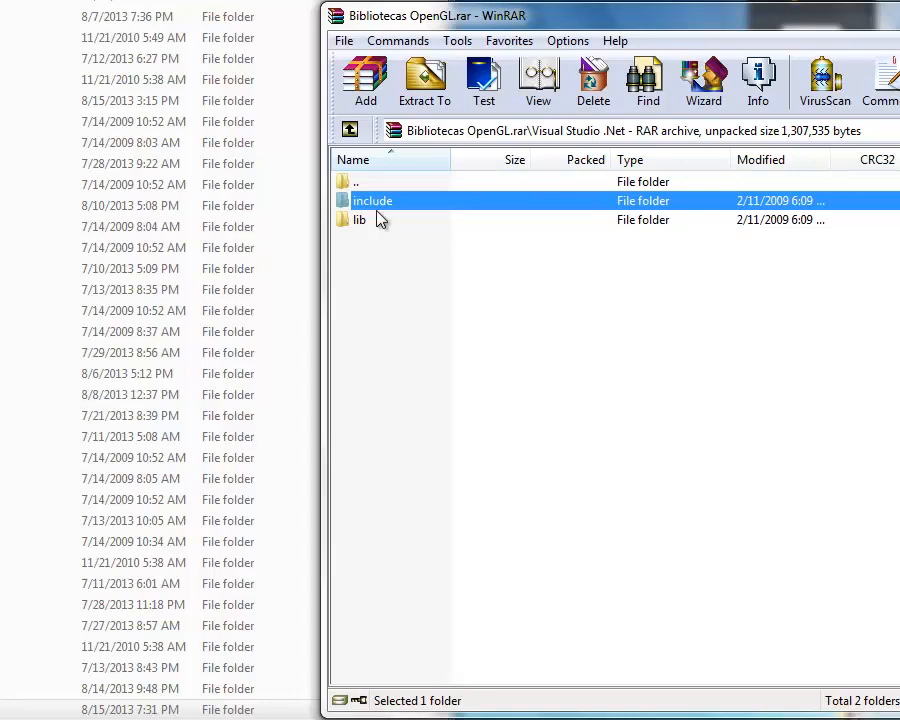
left_click(370, 221)
left_click(378, 206)
left_click(368, 221)
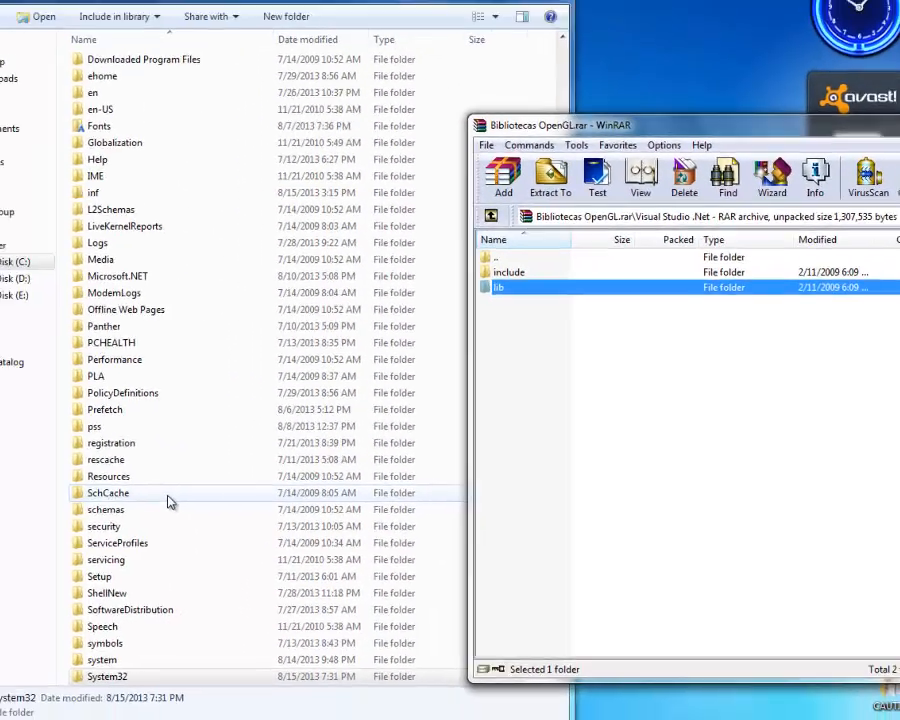
Step: Return to drive C: and open the Microsoft Visual Studio 10.0 folder in Program Files
left_click(236, 499)
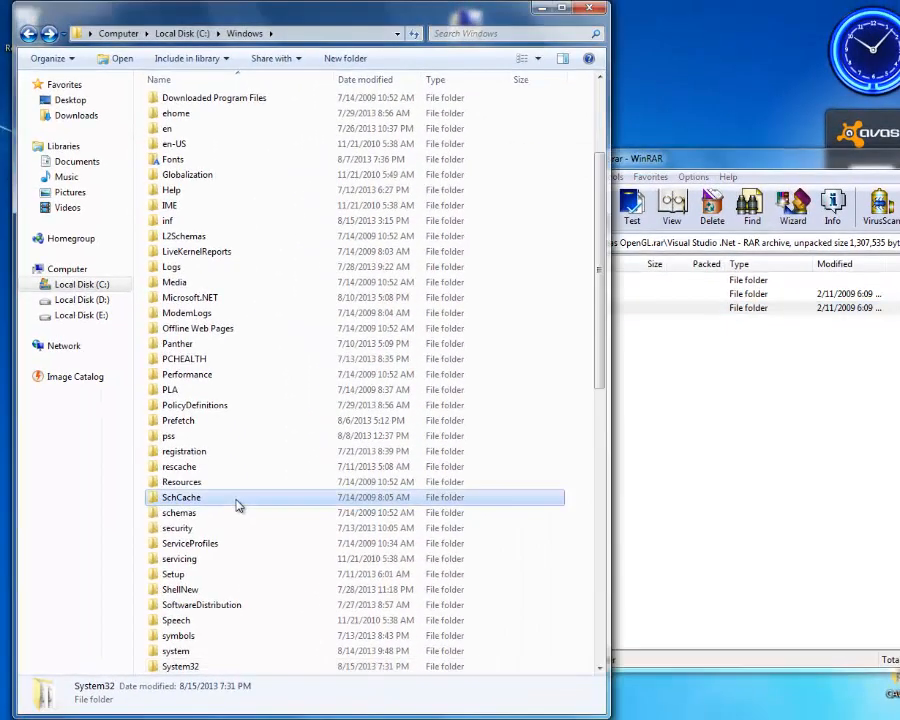
type("mib")
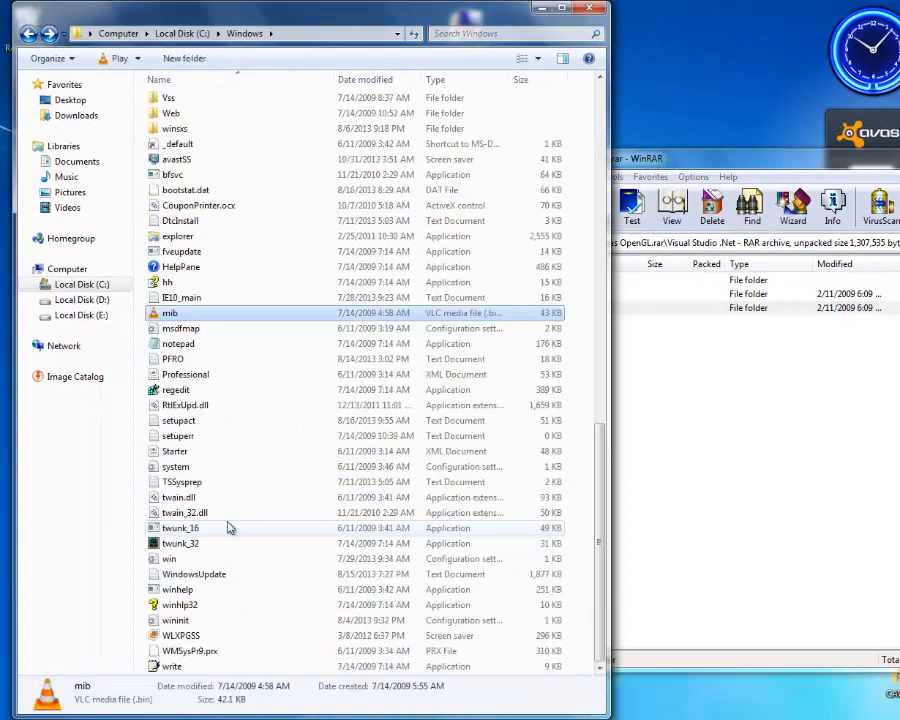
left_click(27, 33)
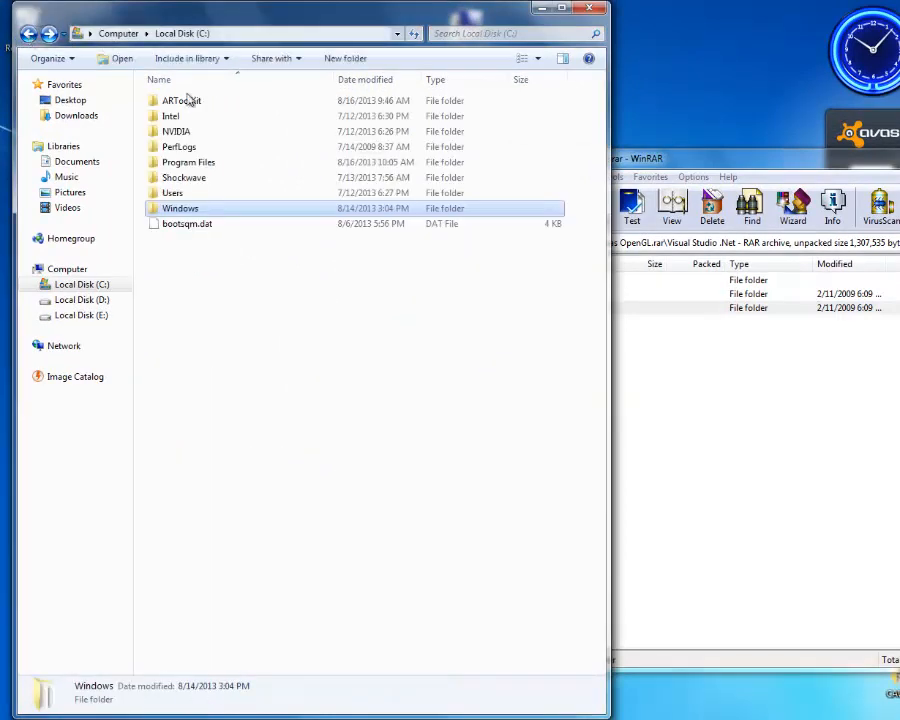
double_click(192, 164)
left_click(227, 274)
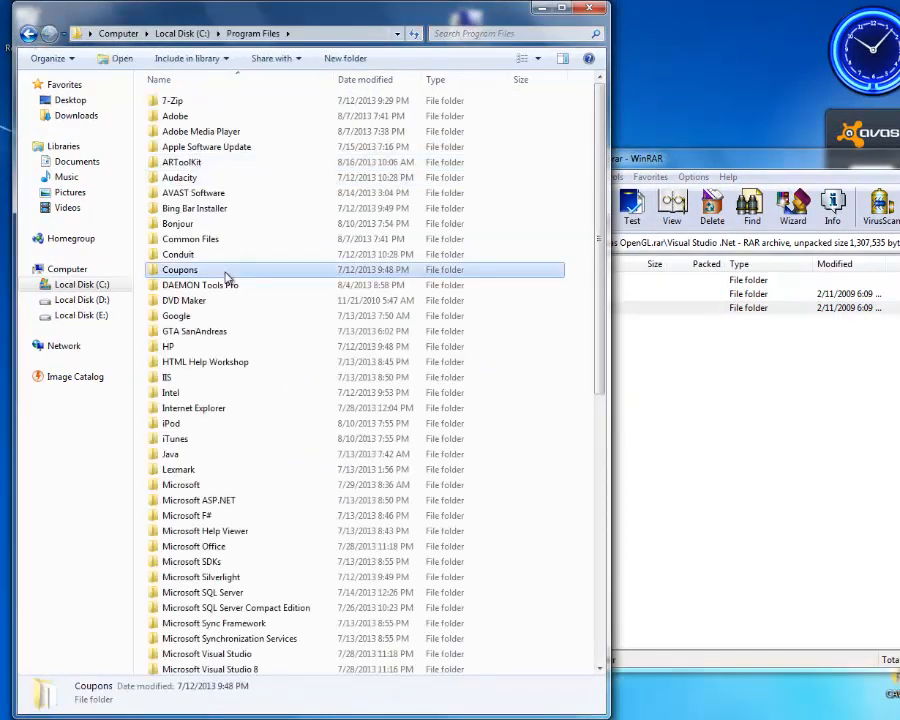
type("m")
scroll(296, 500, "down", 1)
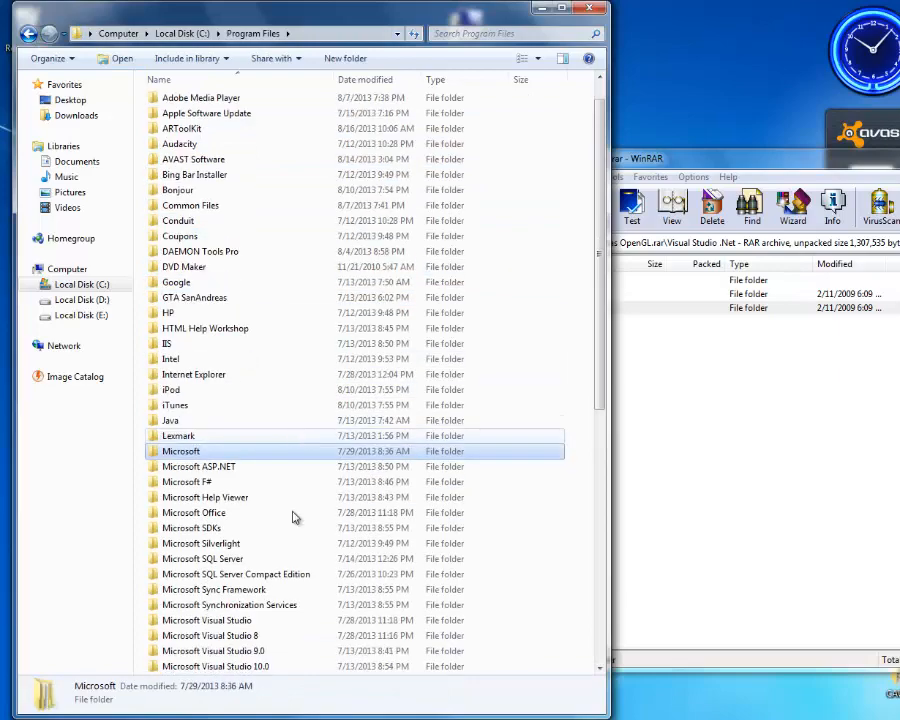
left_click(247, 670)
scroll(277, 580, "down", 2)
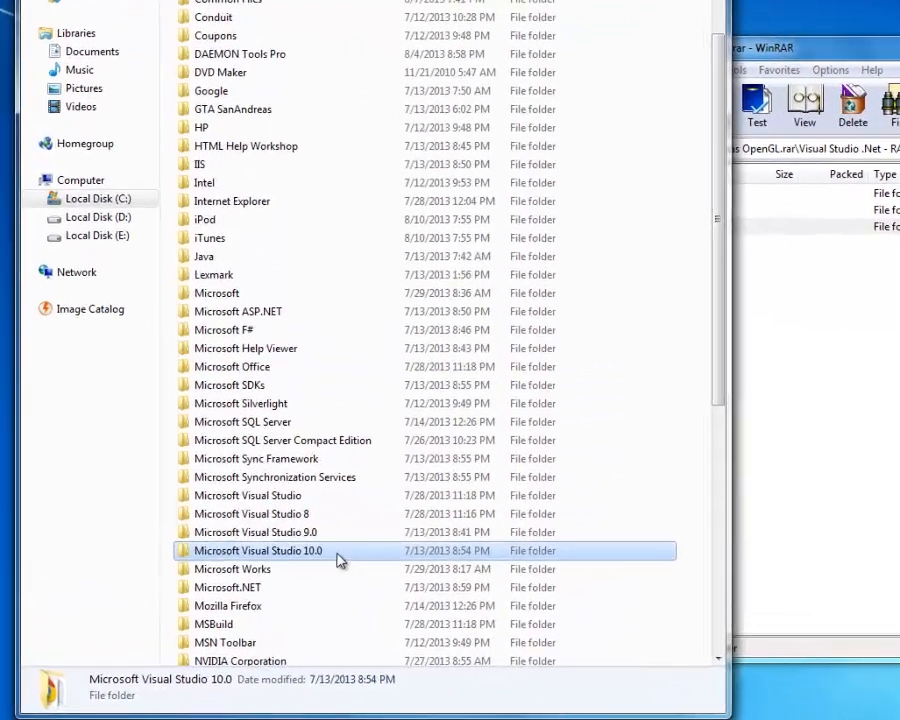
double_click(338, 551)
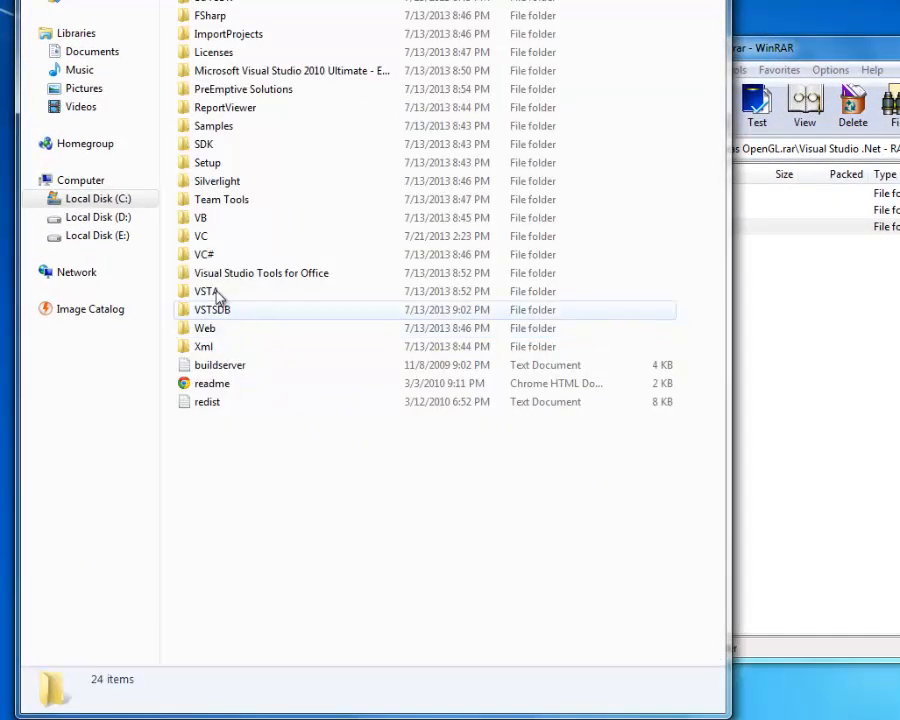
Step: Open the VC\include\GL folder of the Visual Studio 10.0 installation
double_click(262, 245)
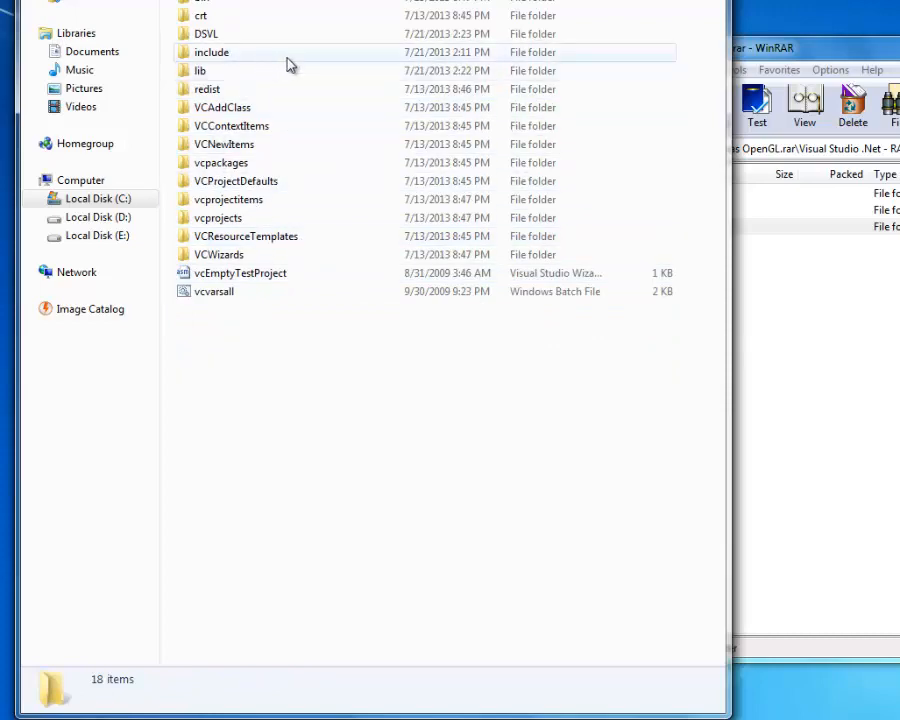
double_click(286, 58)
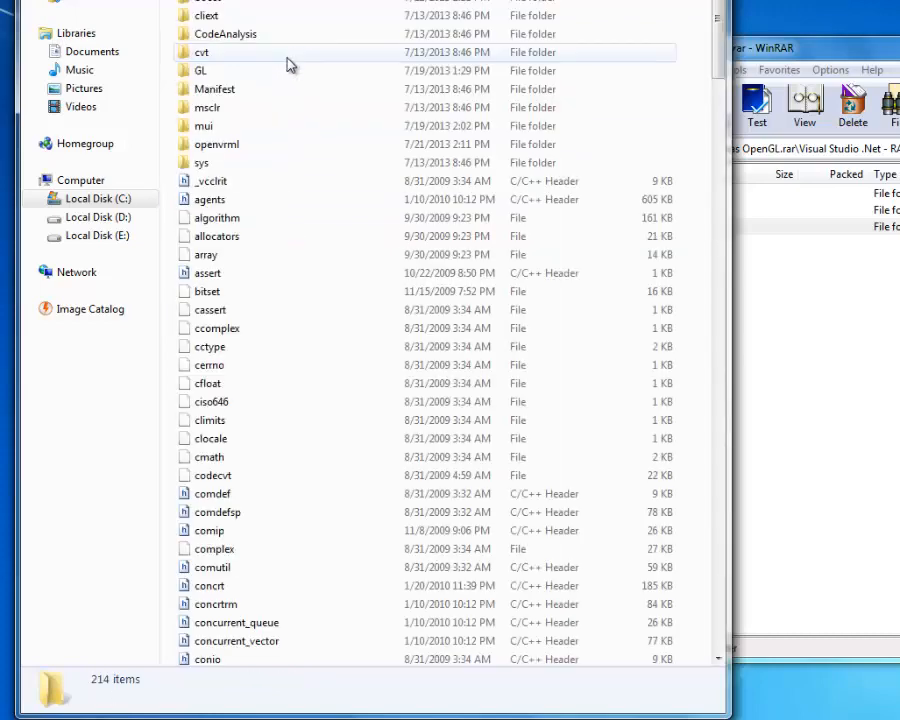
double_click(233, 72)
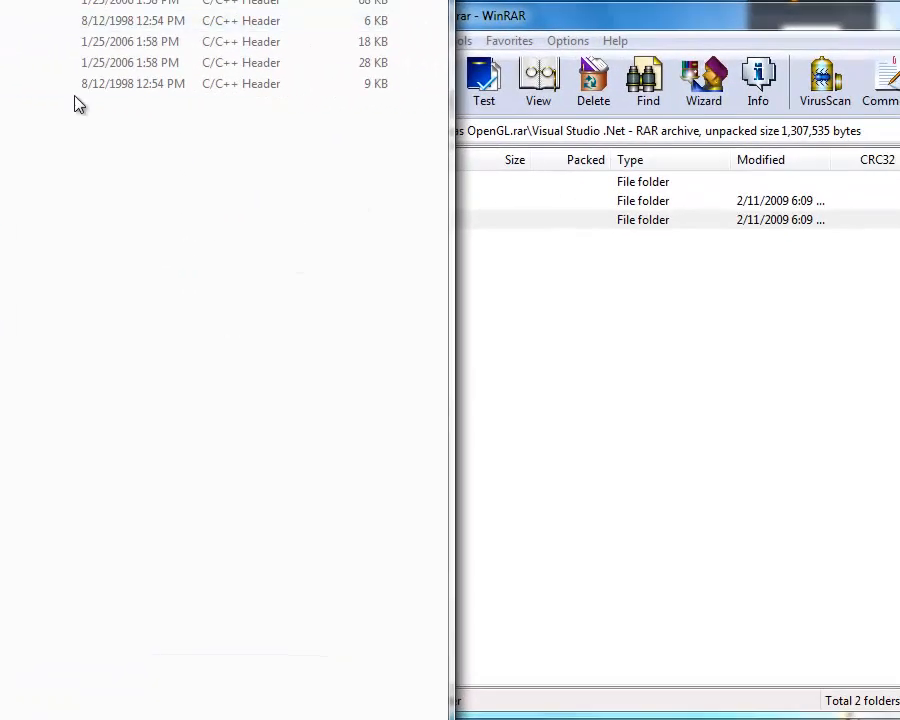
Step: Extract GL.H, GLU.H and glut.h from the archive's include\GL folder into VC\include\GL, replacing the existing files with administrator permission
left_click(490, 245)
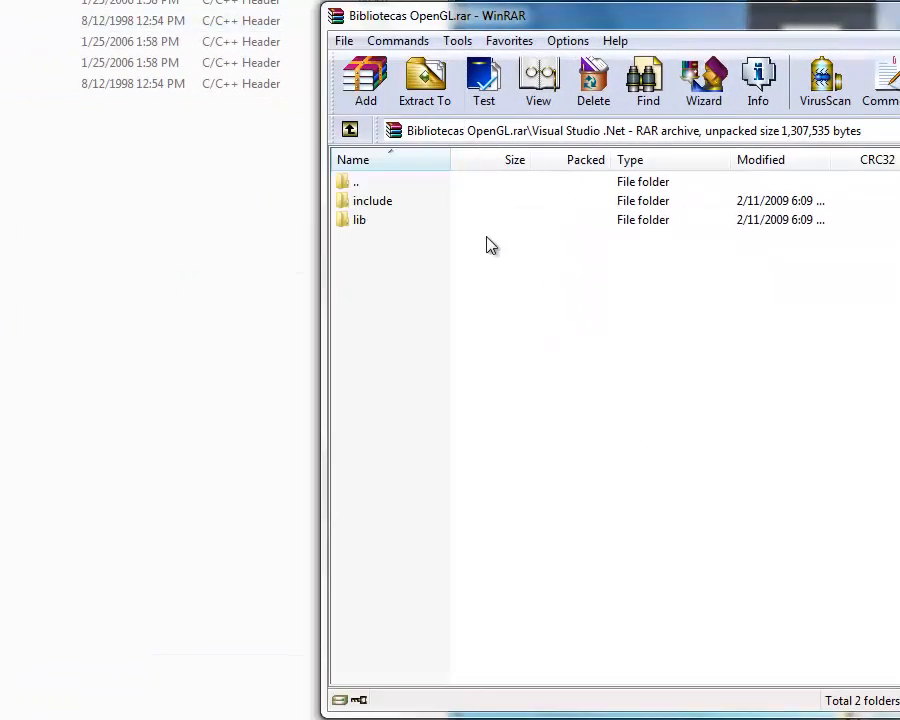
double_click(372, 201)
double_click(365, 206)
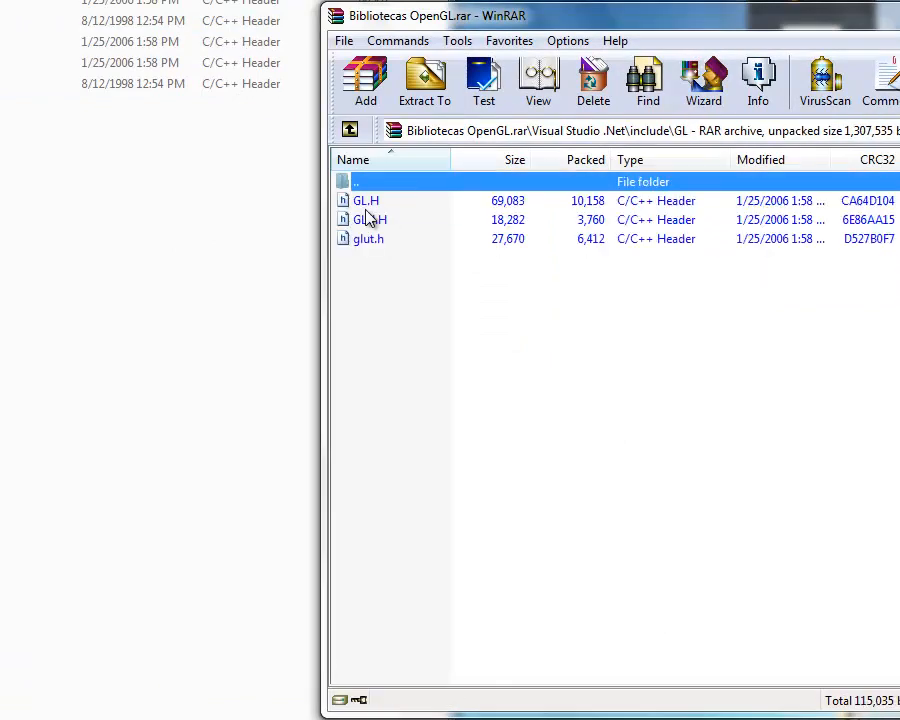
left_click_drag(384, 324, 65, 115)
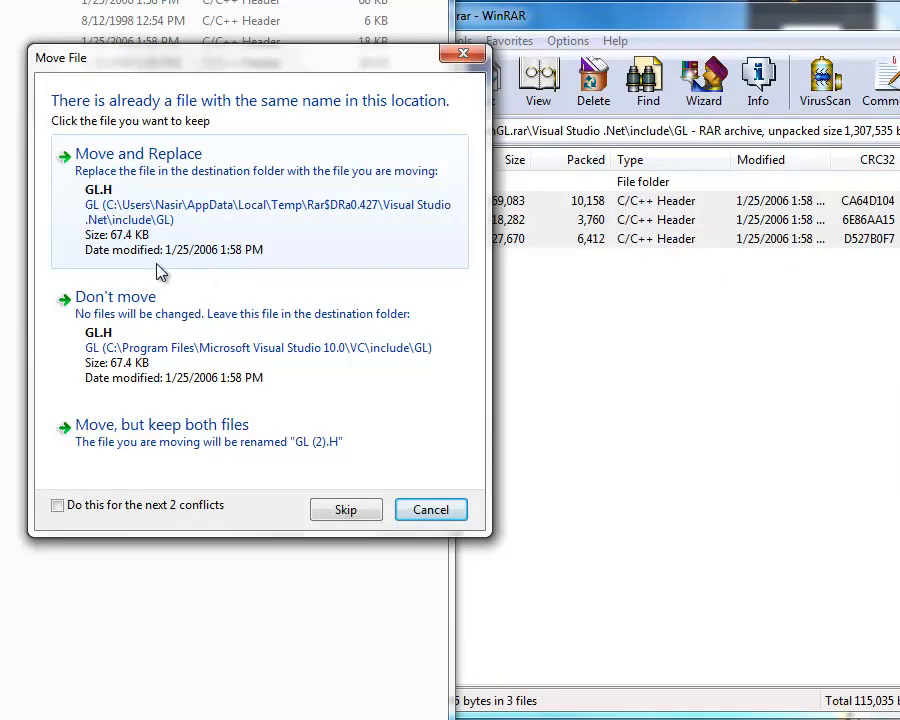
left_click(100, 189)
left_click(140, 190)
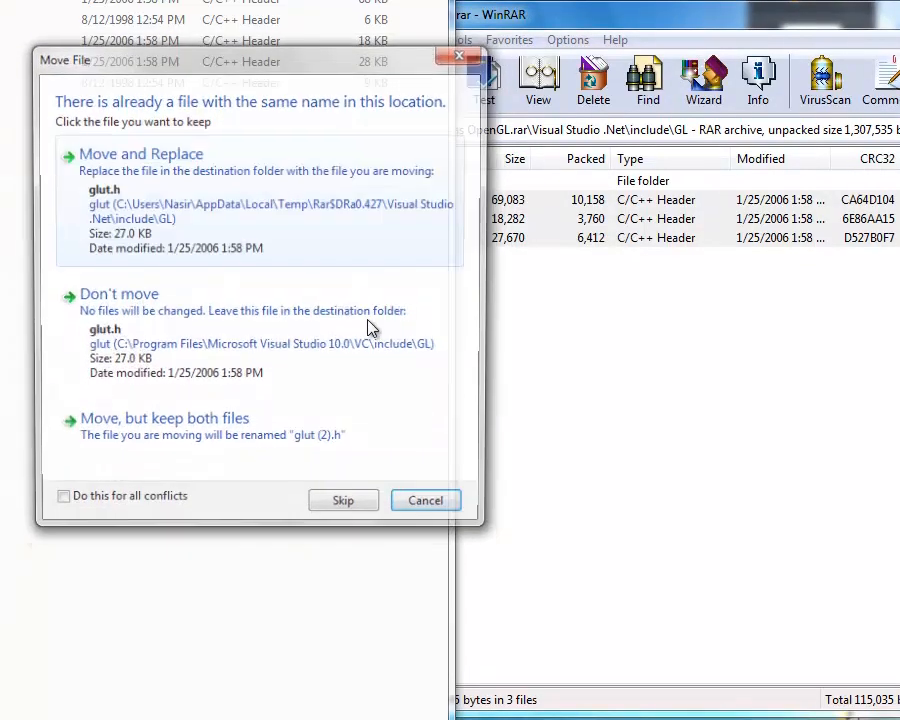
left_click(135, 189)
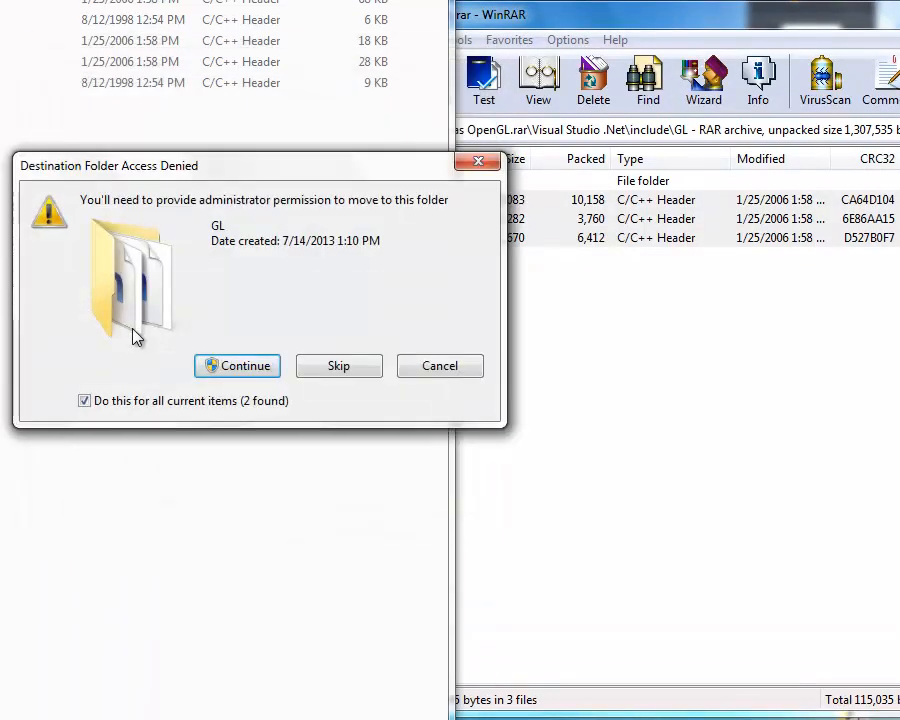
left_click(245, 368)
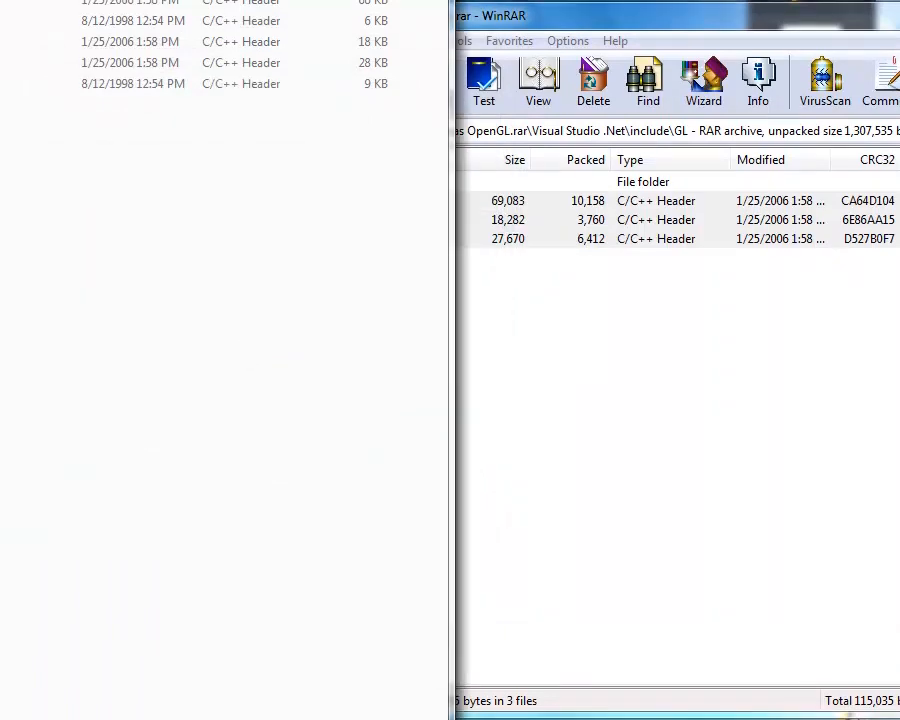
Step: Go up to the archive's Visual Studio .Net folder, open lib and select glu32.lib, glut32.lib and opengl32.lib
left_click(532, 338)
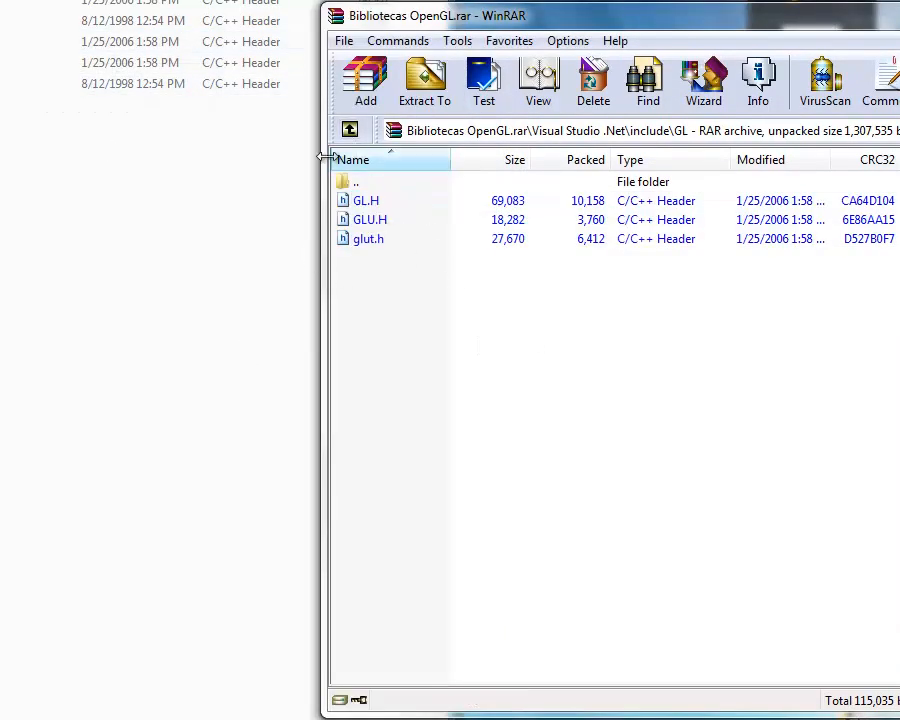
left_click(349, 131)
left_click(349, 131)
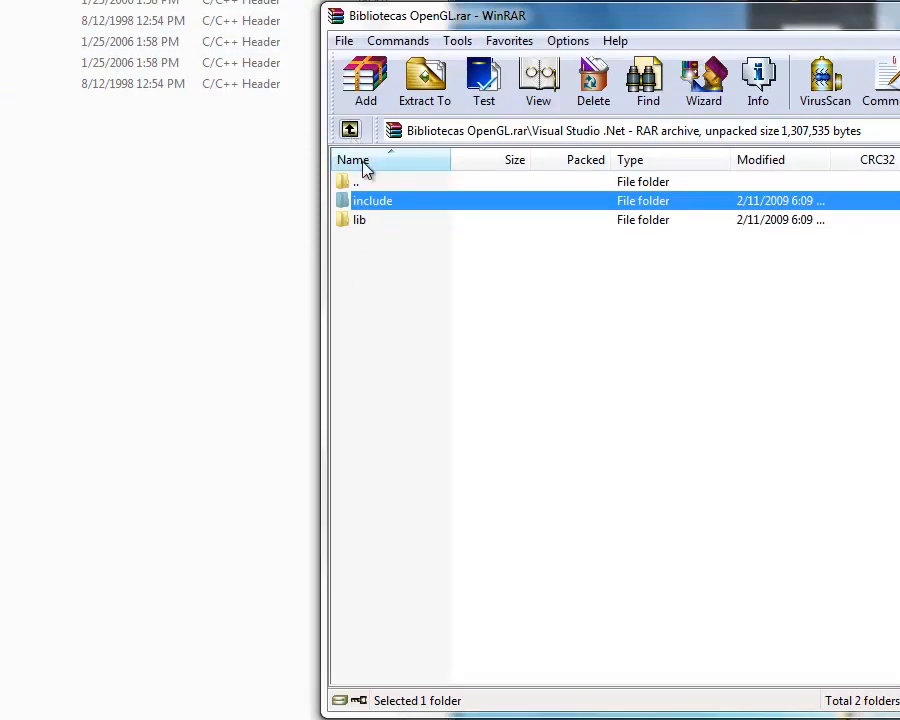
double_click(369, 224)
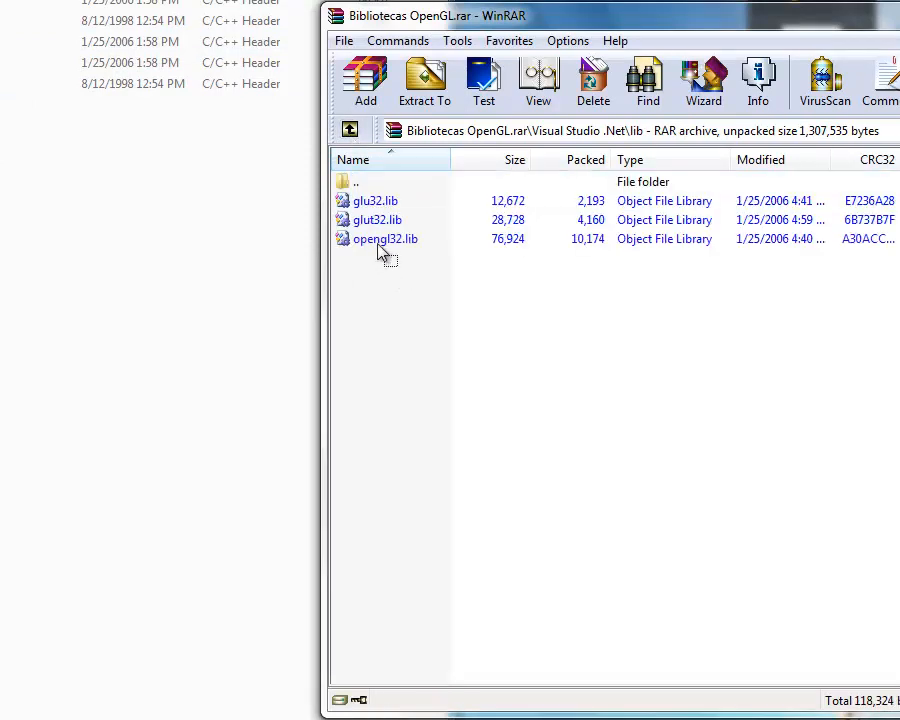
left_click_drag(382, 253, 360, 208)
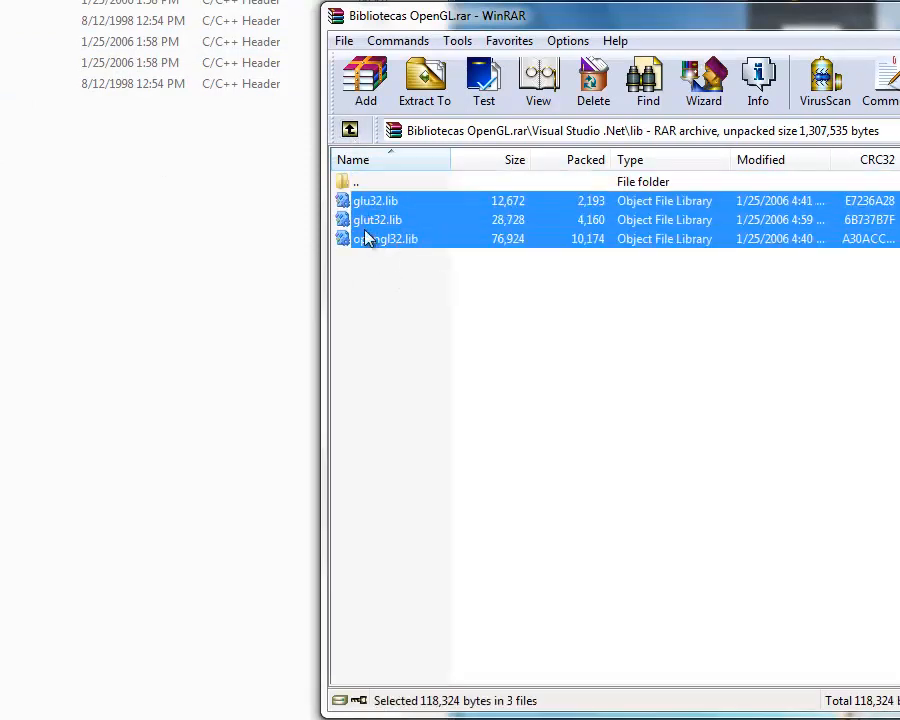
right_click(366, 238)
left_click(344, 374)
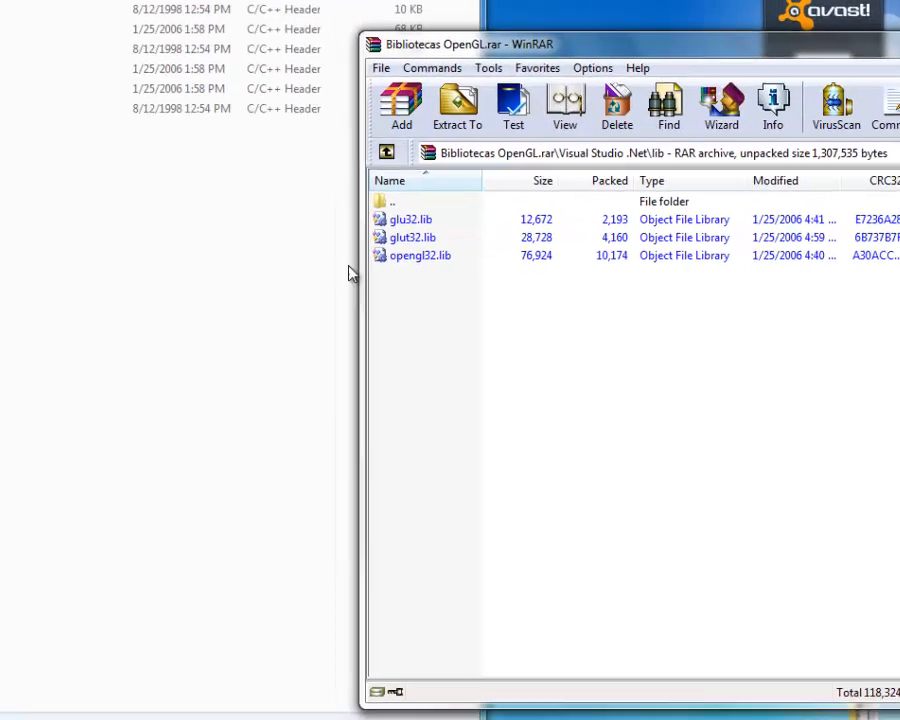
Step: Go back from VC\include\GL to the VC folder and open its lib folder
left_click(34, 36)
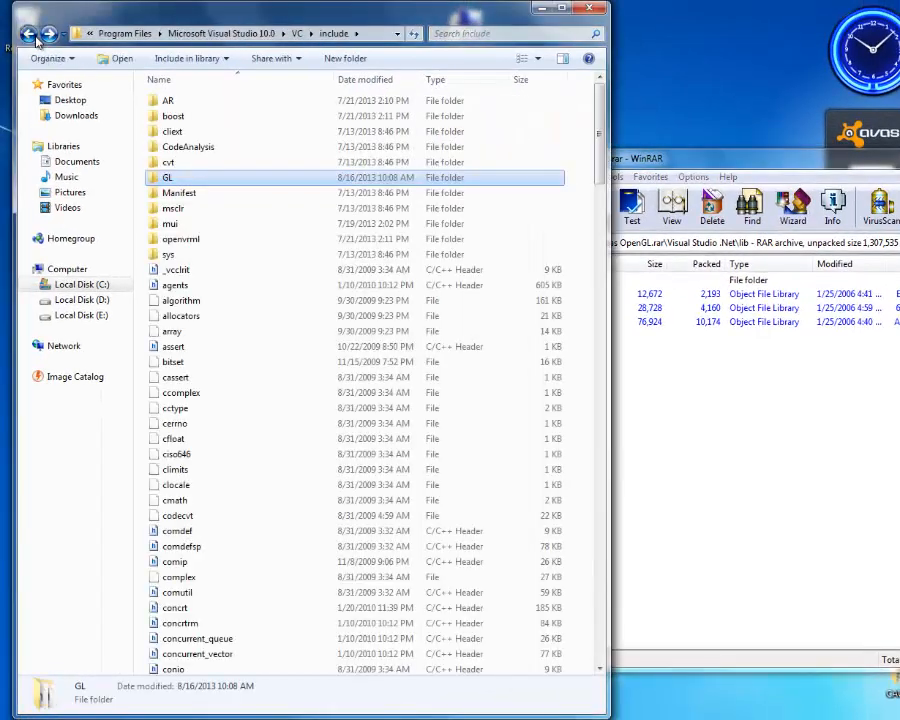
left_click(34, 36)
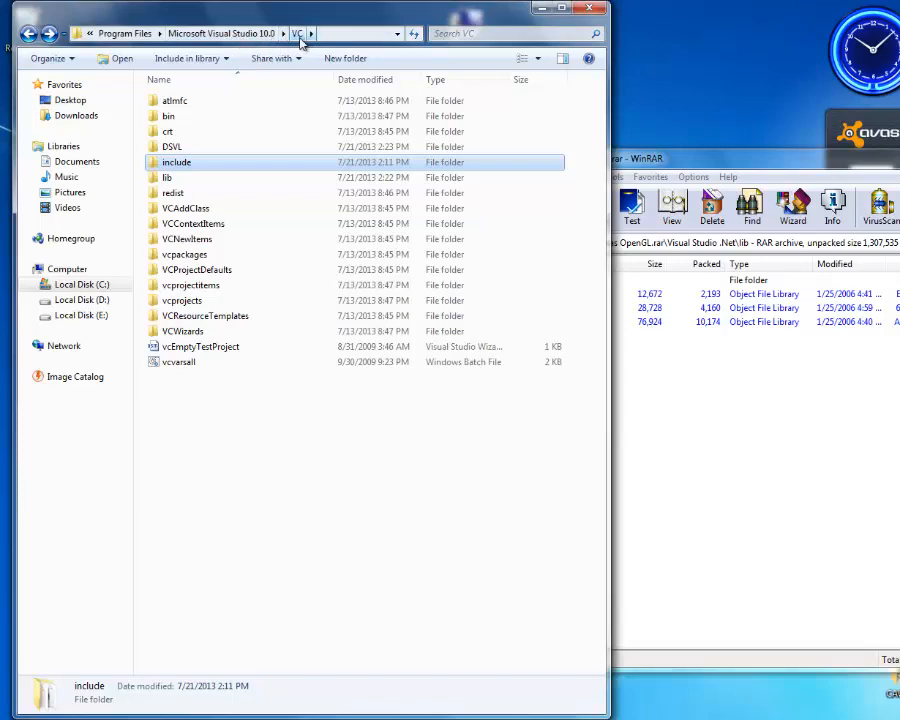
double_click(167, 180)
Step: Extract glu32.lib, glut32.lib and opengl32.lib from the archive into VC\lib, replacing the existing files with administrator permission
left_click(620, 350)
left_click_drag(599, 352, 541, 294)
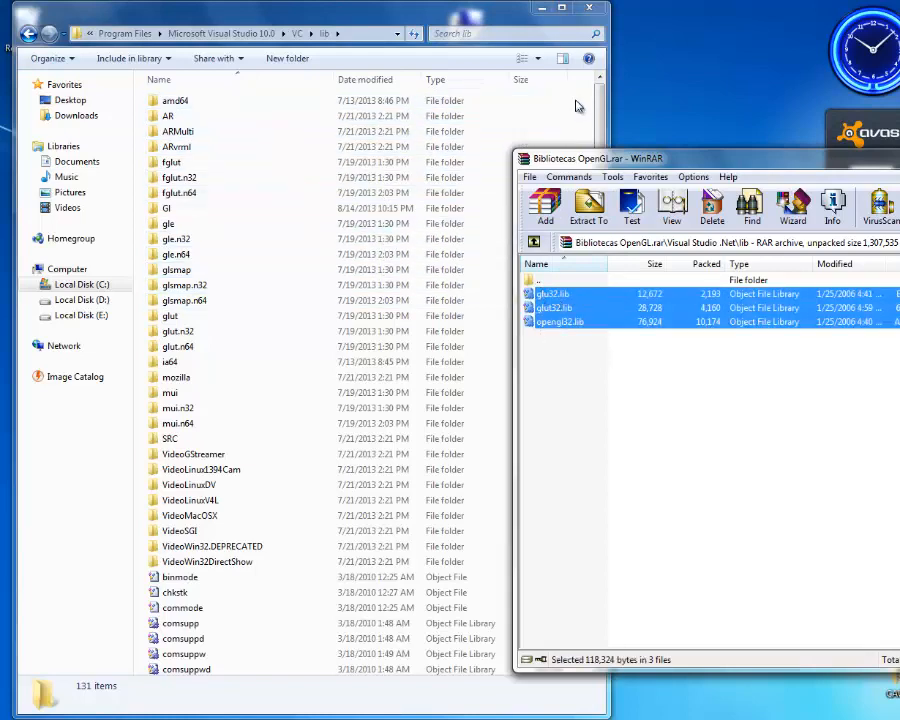
left_click_drag(576, 106, 569, 144)
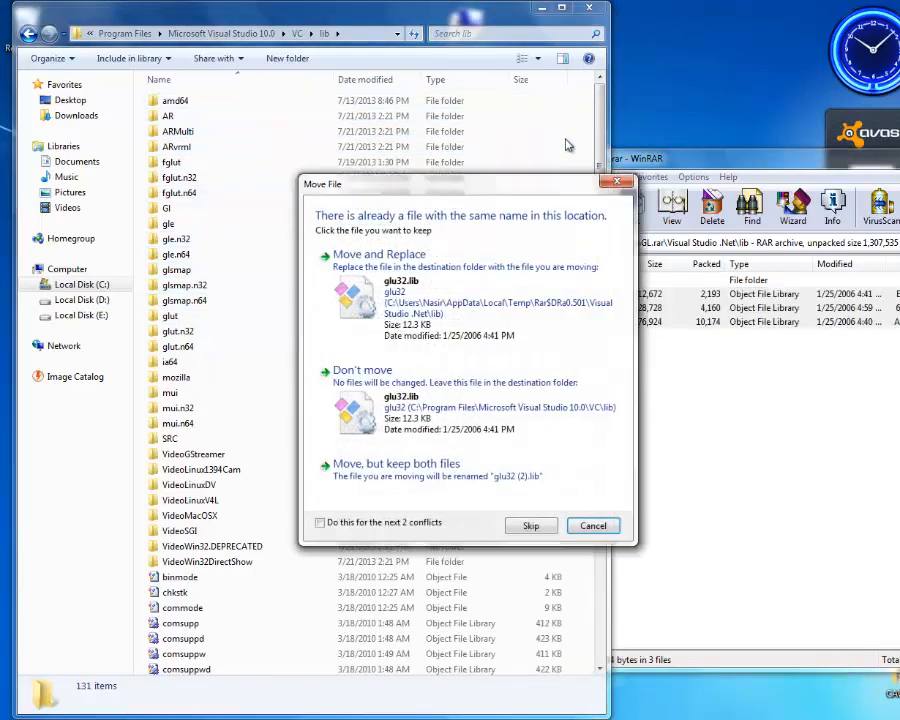
left_click(357, 305)
left_click(395, 297)
left_click(409, 293)
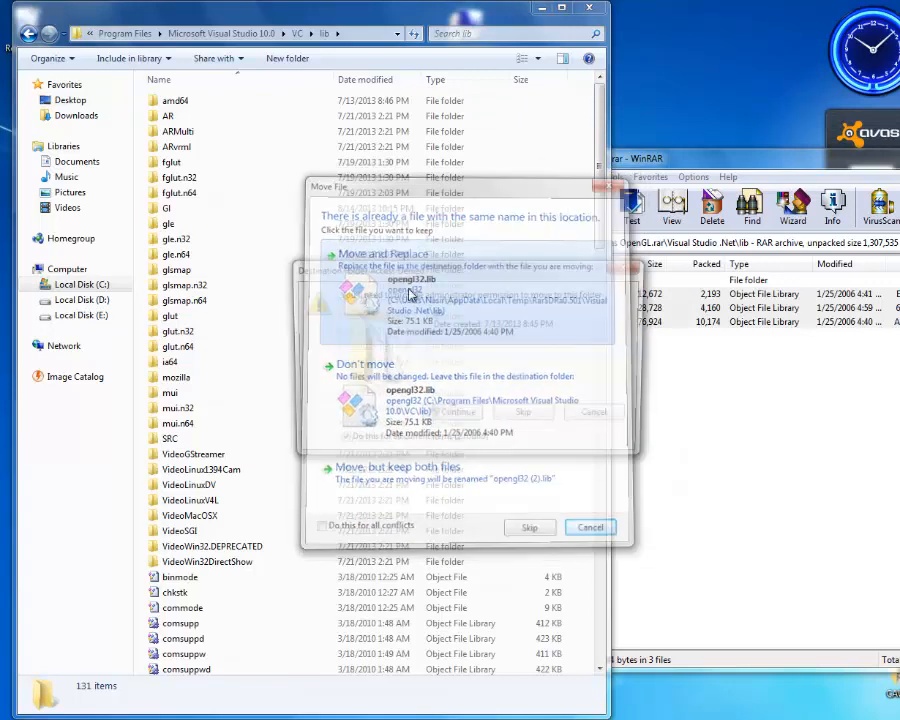
left_click(460, 496)
left_click(458, 412)
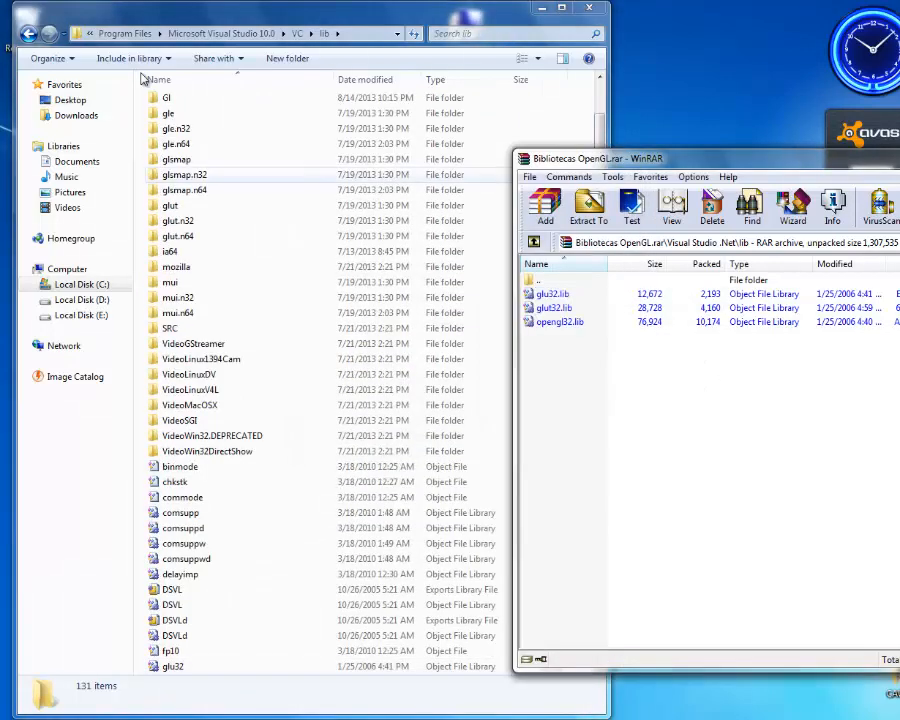
Step: Leave the Bibliotecas OpenGL.rar archive and return to the E:\work folder listing
left_click(536, 243)
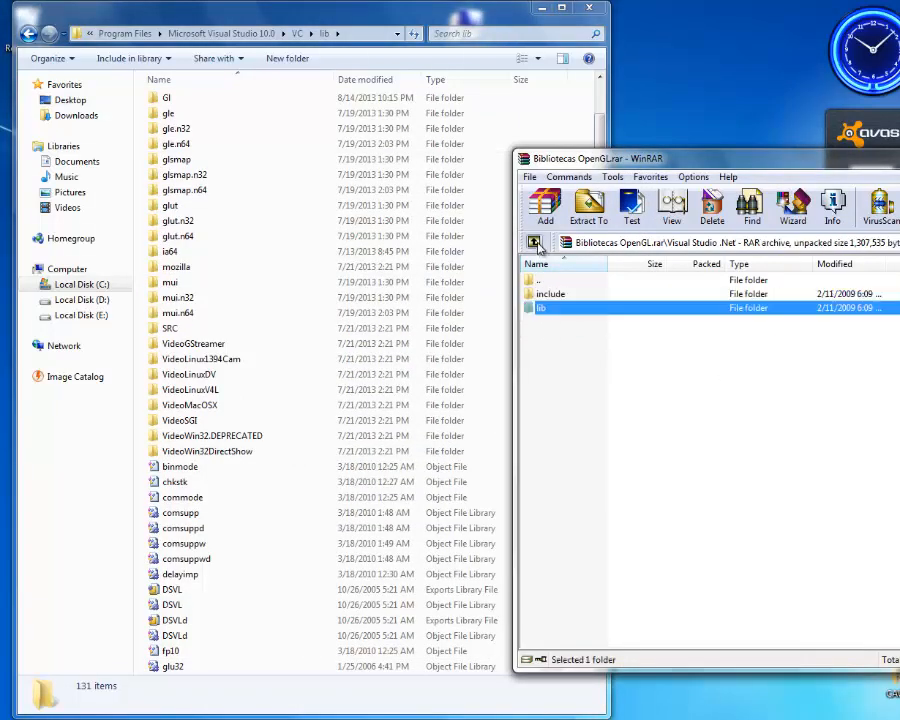
left_click(536, 243)
left_click(536, 243)
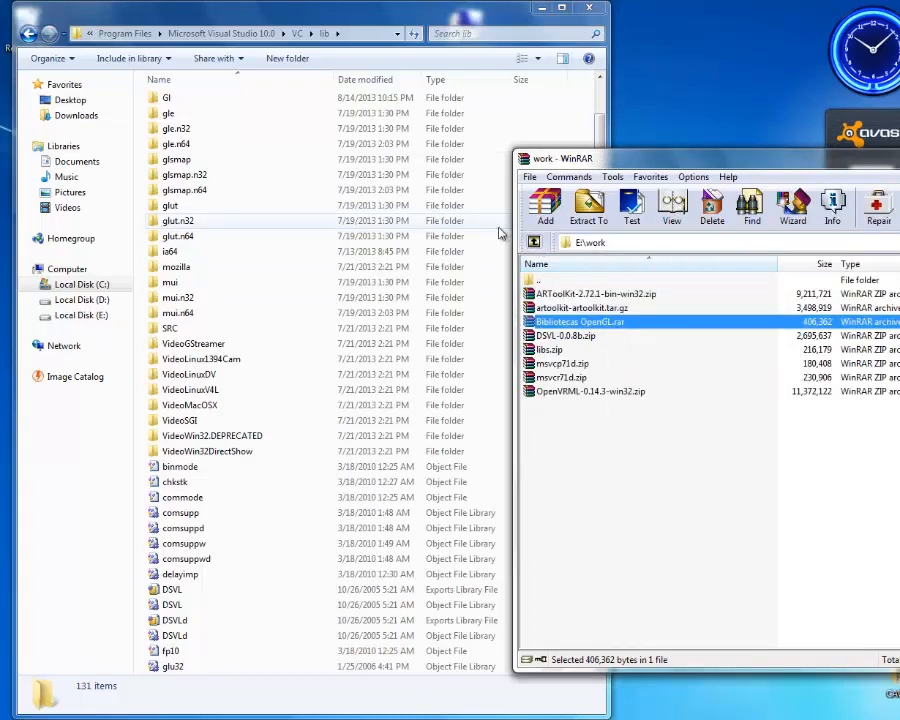
Step: Leave the Visual Studio folders and open the ARToolKit folder in Program Files on drive C:
left_click(28, 33)
left_click(635, 492)
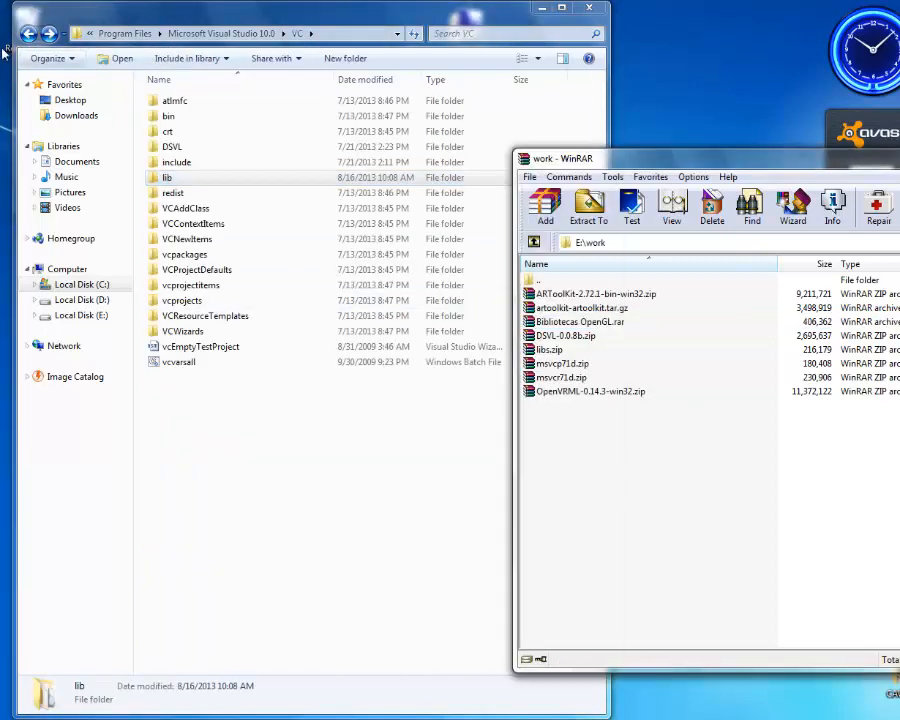
left_click(34, 39)
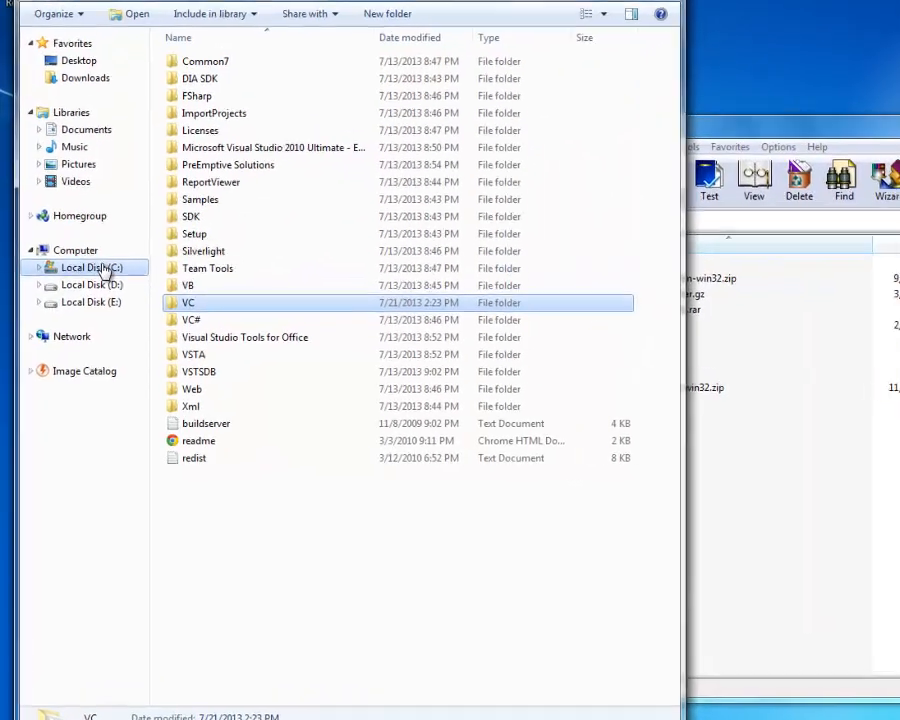
left_click(91, 284)
double_click(190, 163)
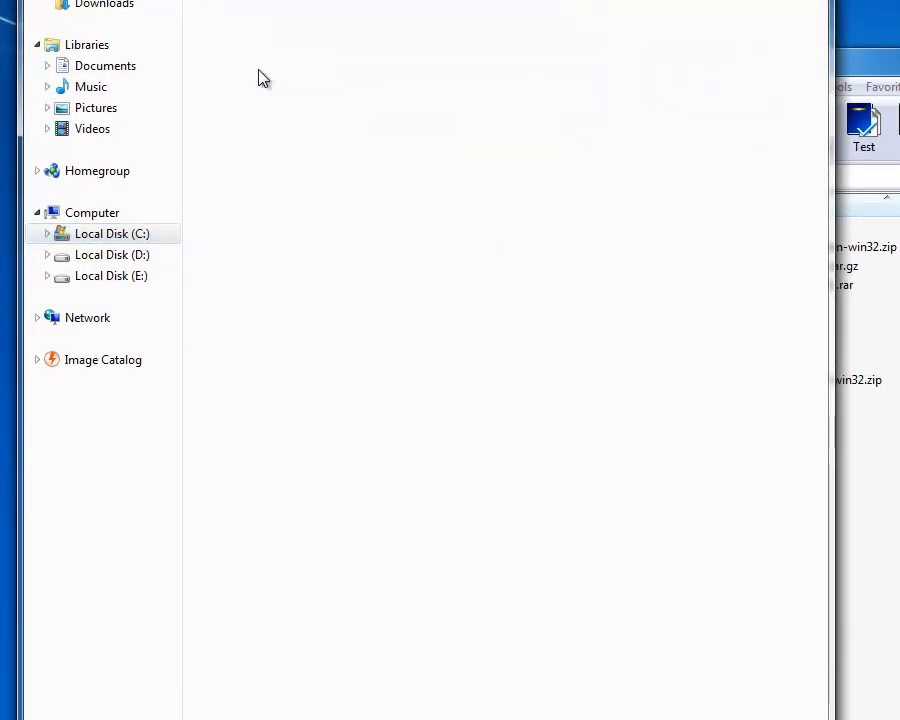
double_click(289, 74)
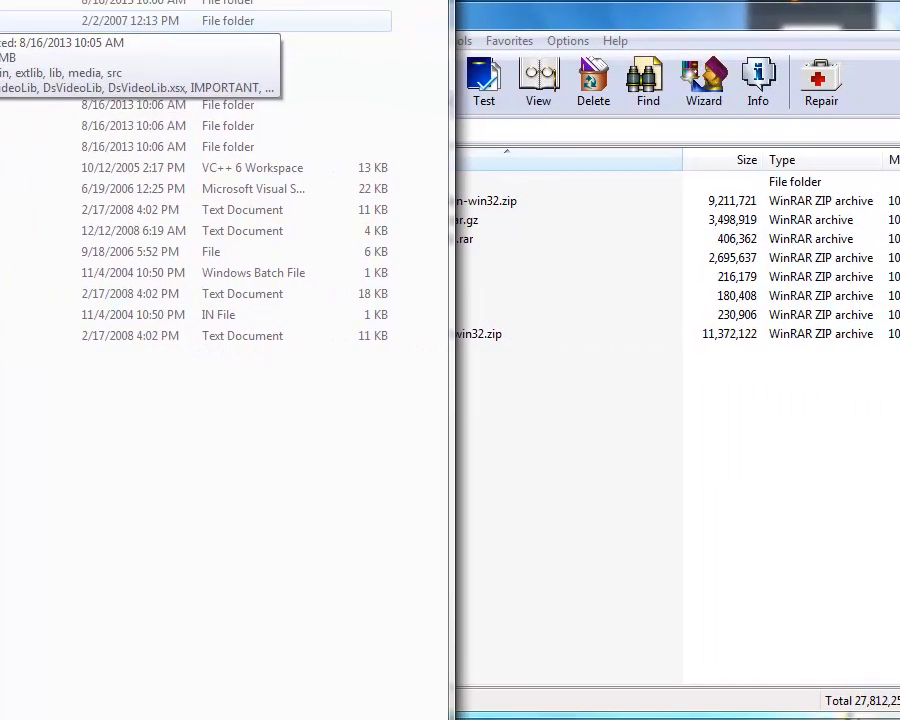
Step: Open DSVL-0.0.8b.zip, look inside its DSVL folder and return to the archive's root
left_click(565, 450)
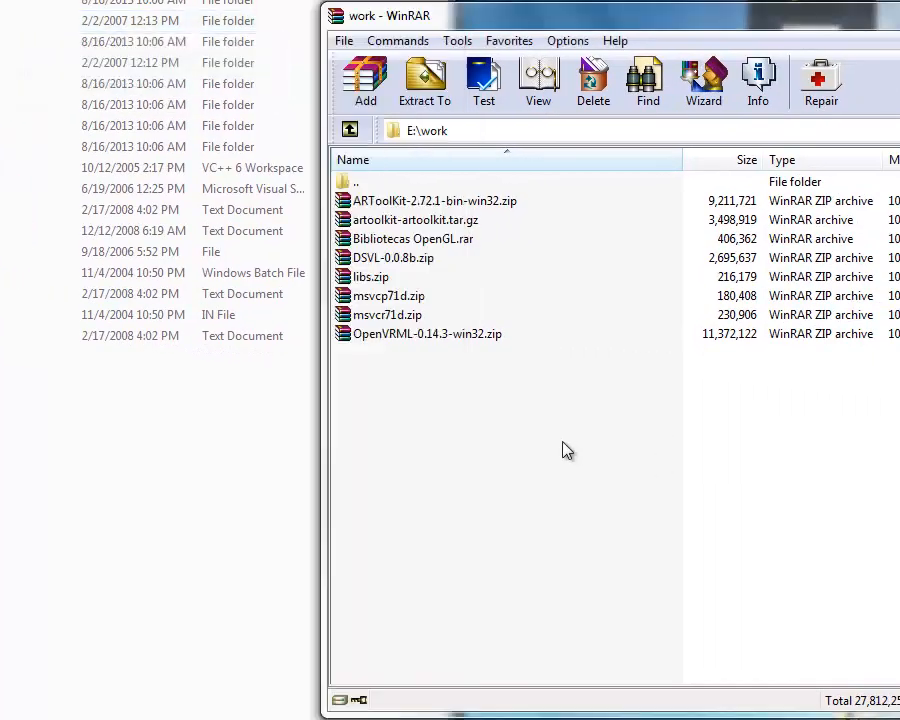
left_click(400, 261)
left_click(386, 276)
right_click(398, 262)
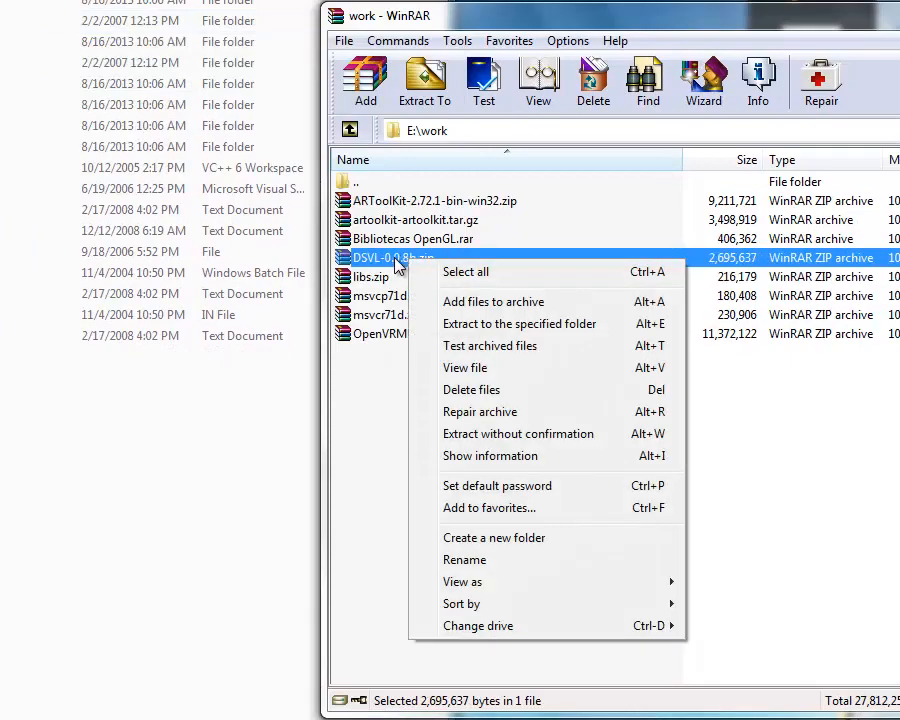
double_click(396, 262)
double_click(381, 201)
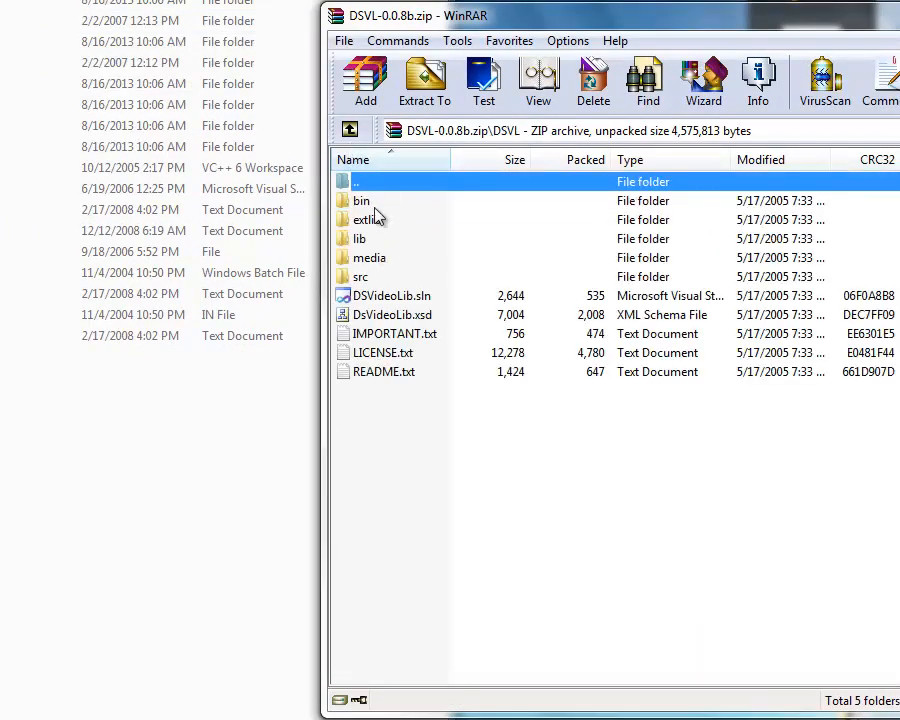
left_click(349, 130)
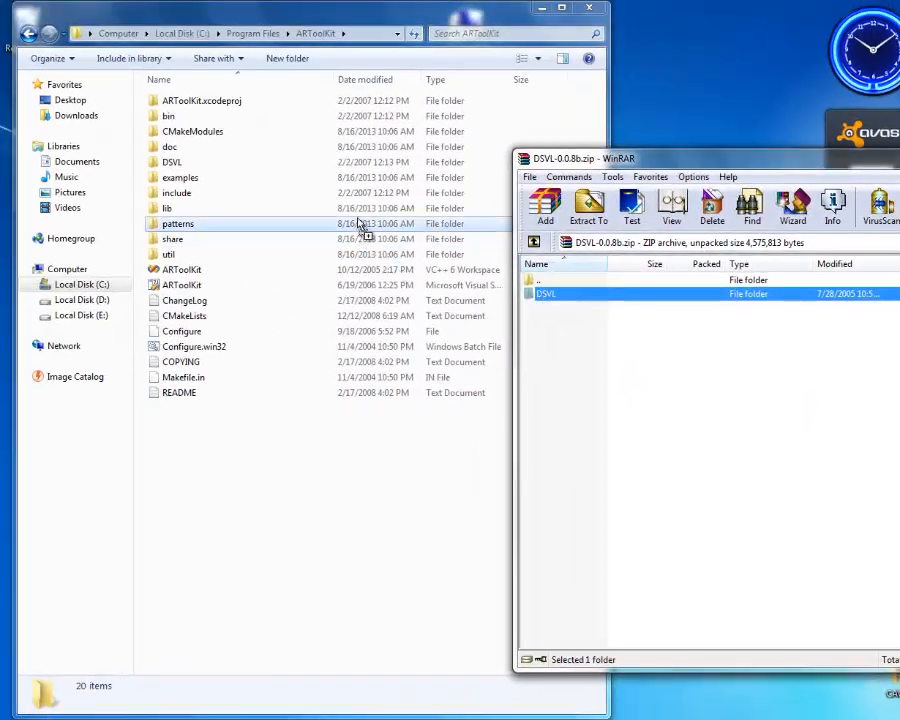
Step: Extract the DSVL folder into the ARToolKit folder, merging folders and replacing existing files, and return the archive manager to E:\work
left_click_drag(362, 225, 587, 111)
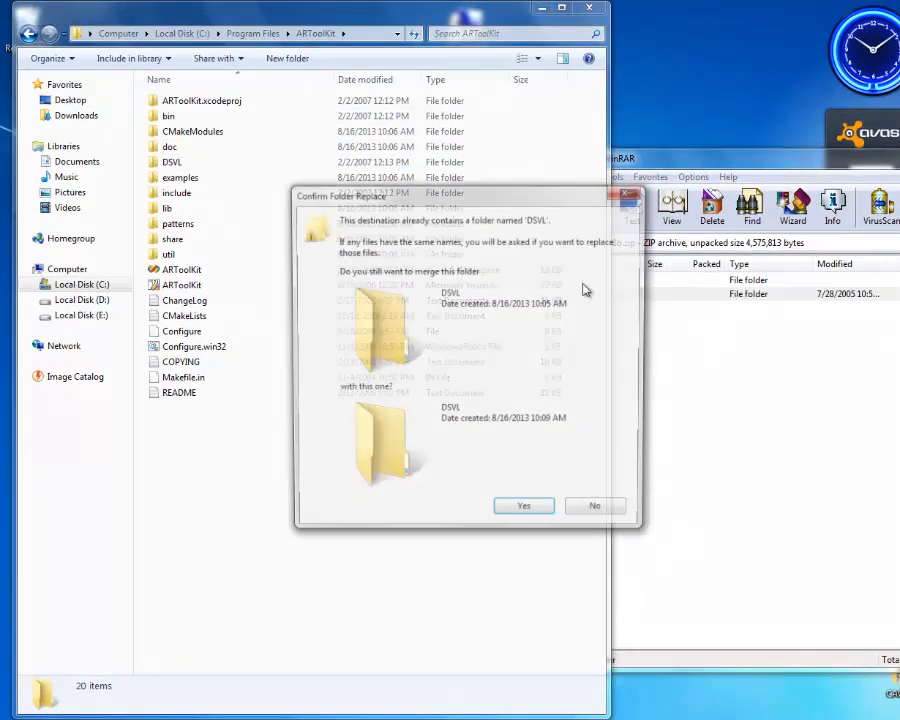
left_click(518, 513)
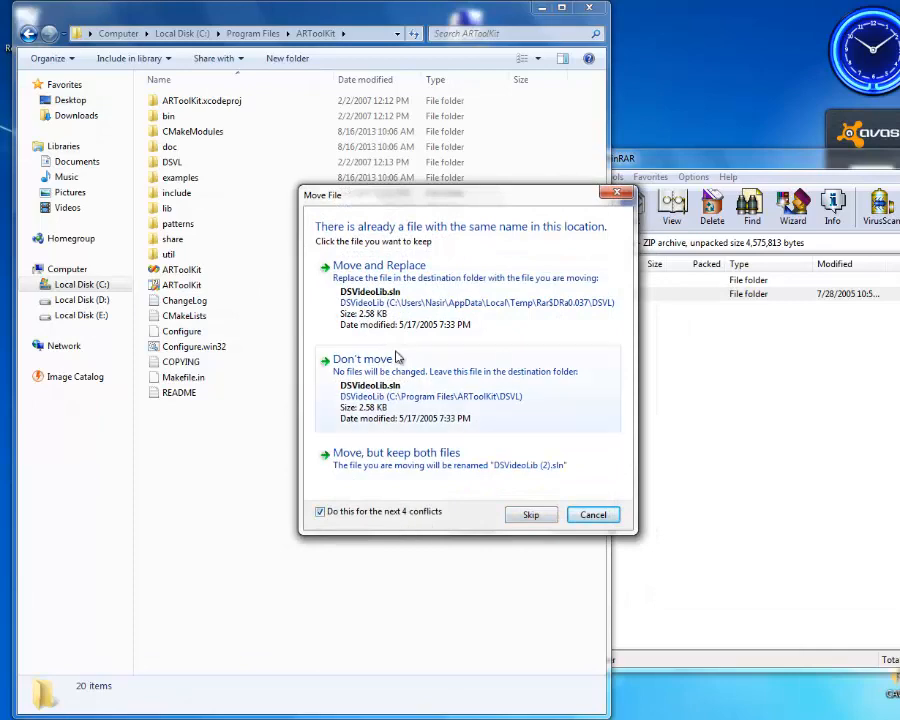
left_click(364, 275)
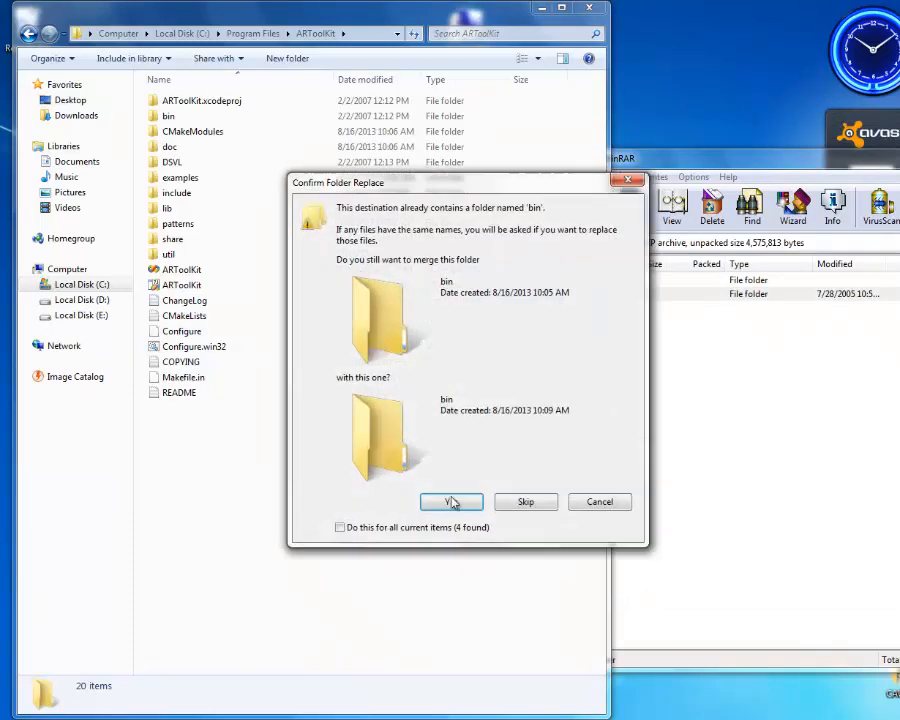
left_click(455, 509)
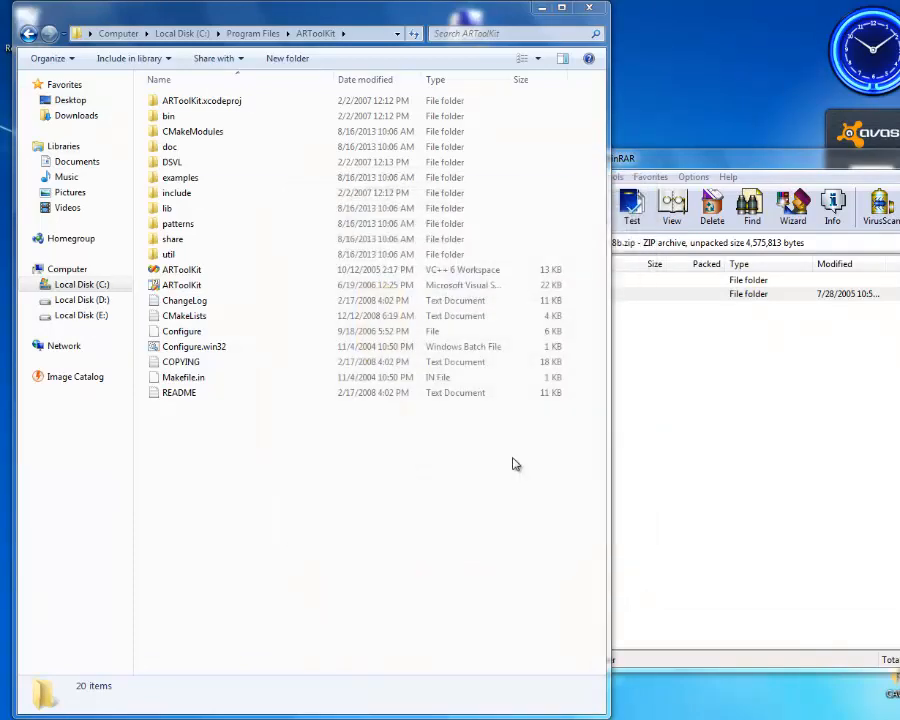
left_click(632, 363)
left_click(535, 243)
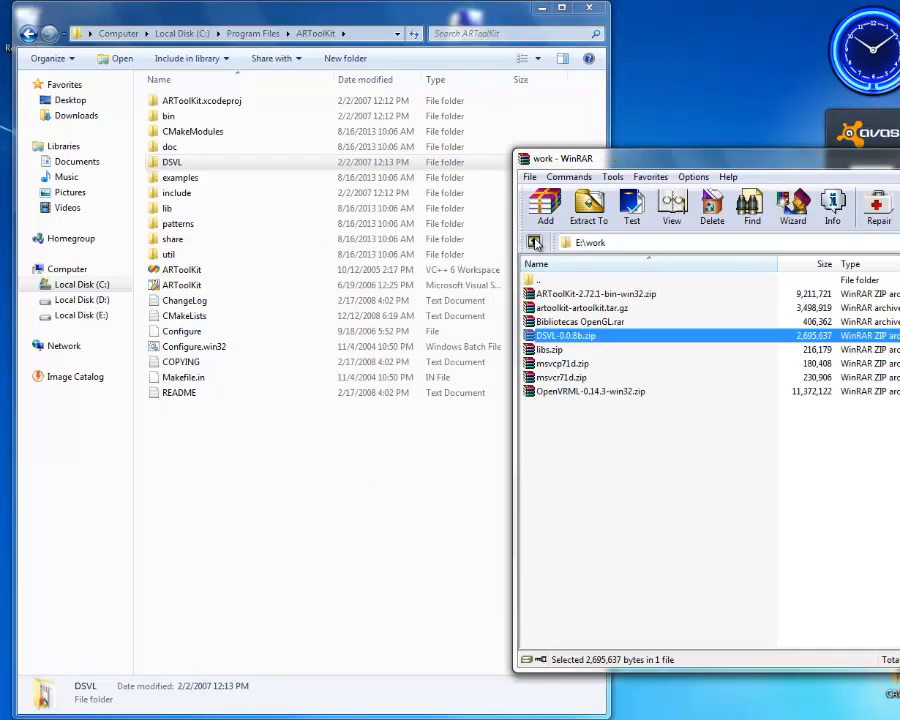
Step: Permanently delete everything in ARToolKit's bin folder except the Data and Wrl folders
left_click(183, 110)
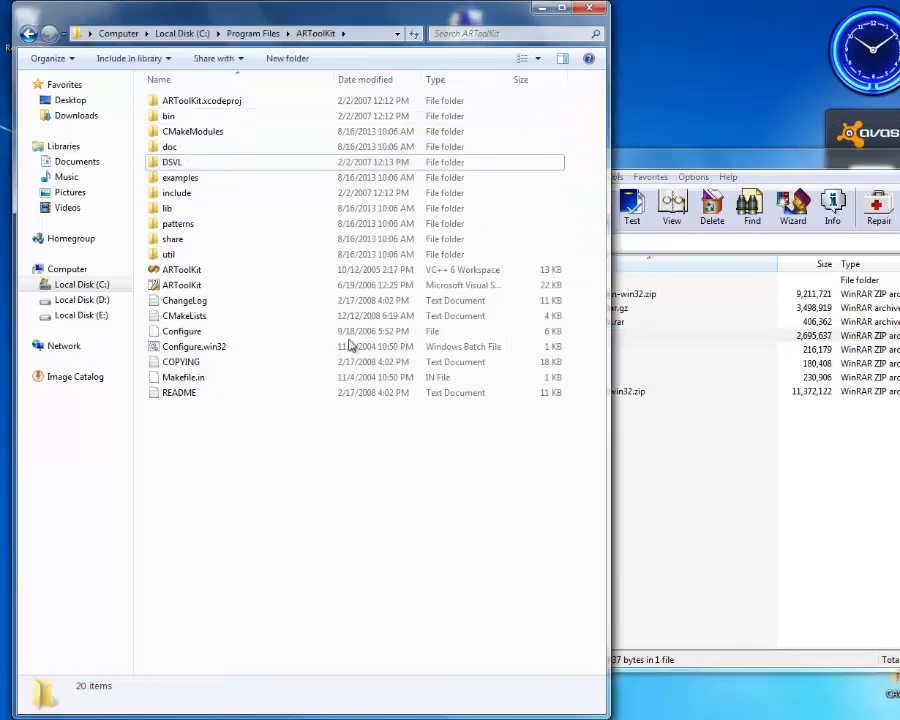
double_click(190, 124)
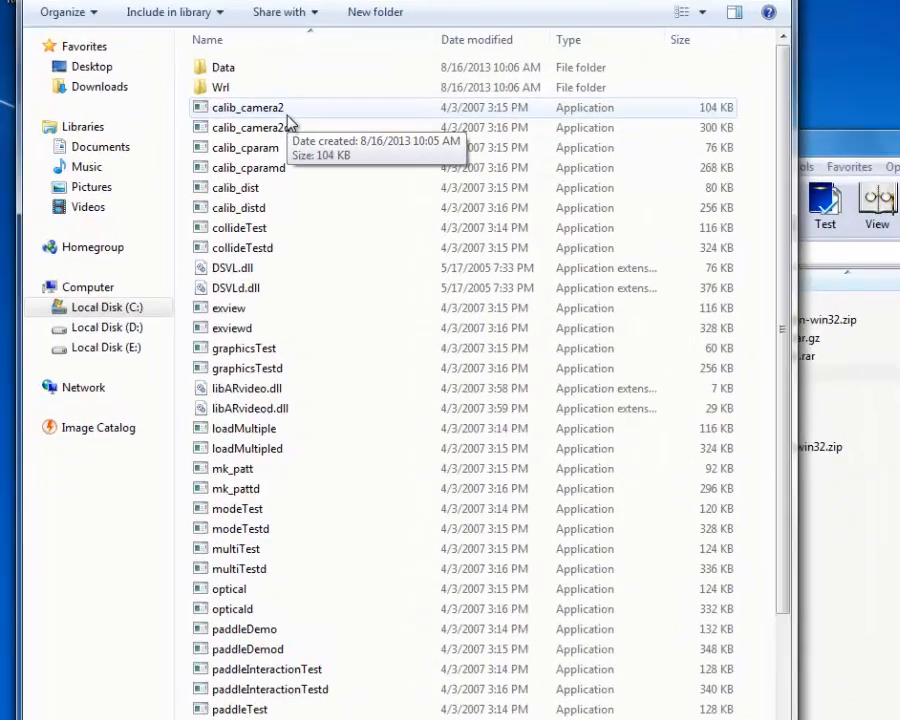
left_click(287, 114)
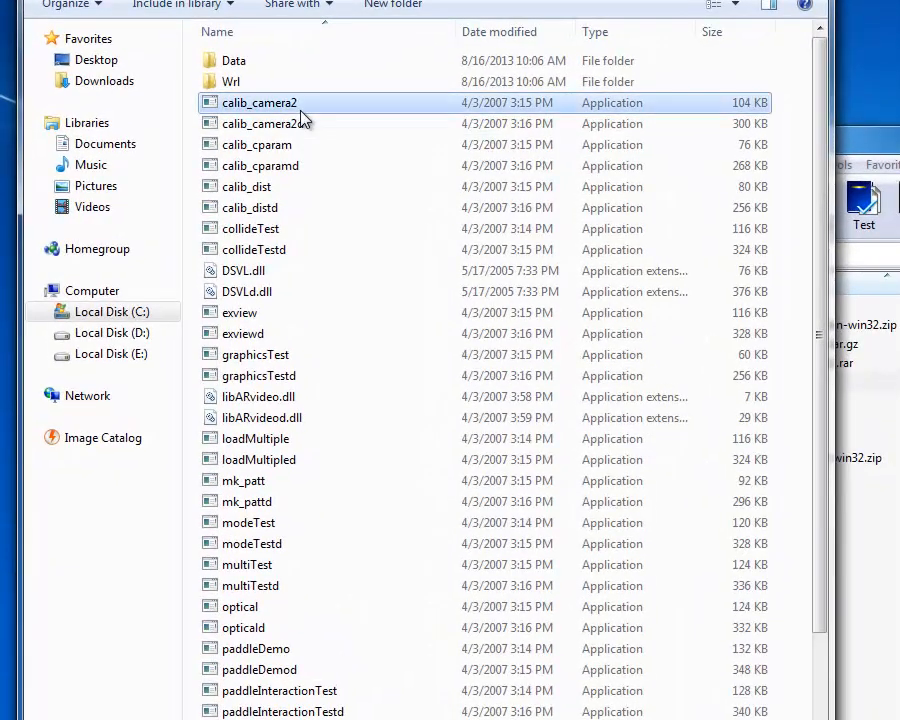
key("ctrl+a")
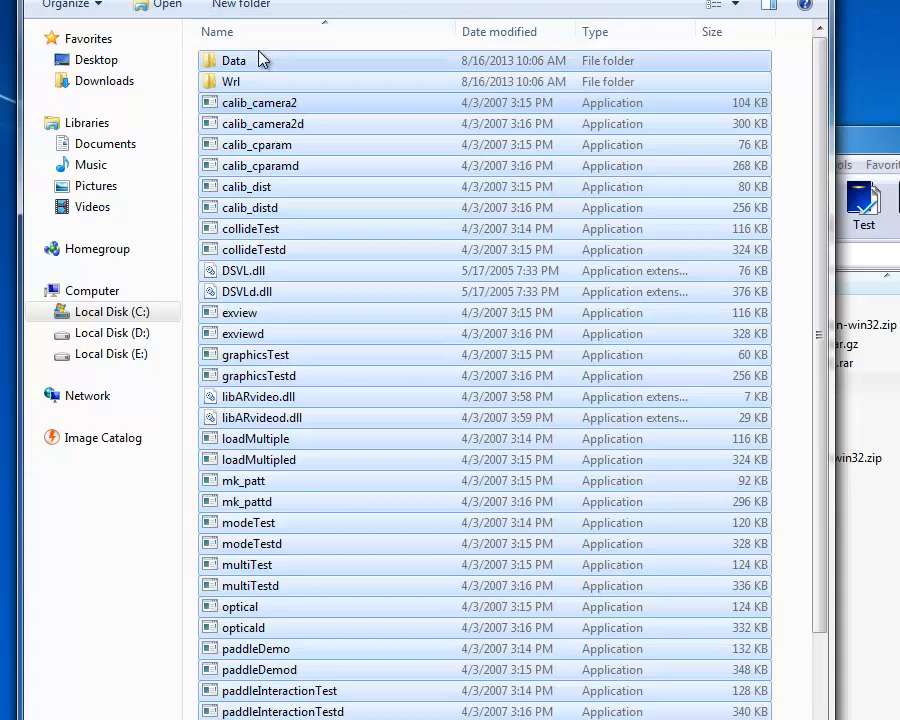
left_click(227, 60, "ctrl")
left_click(236, 84, "ctrl")
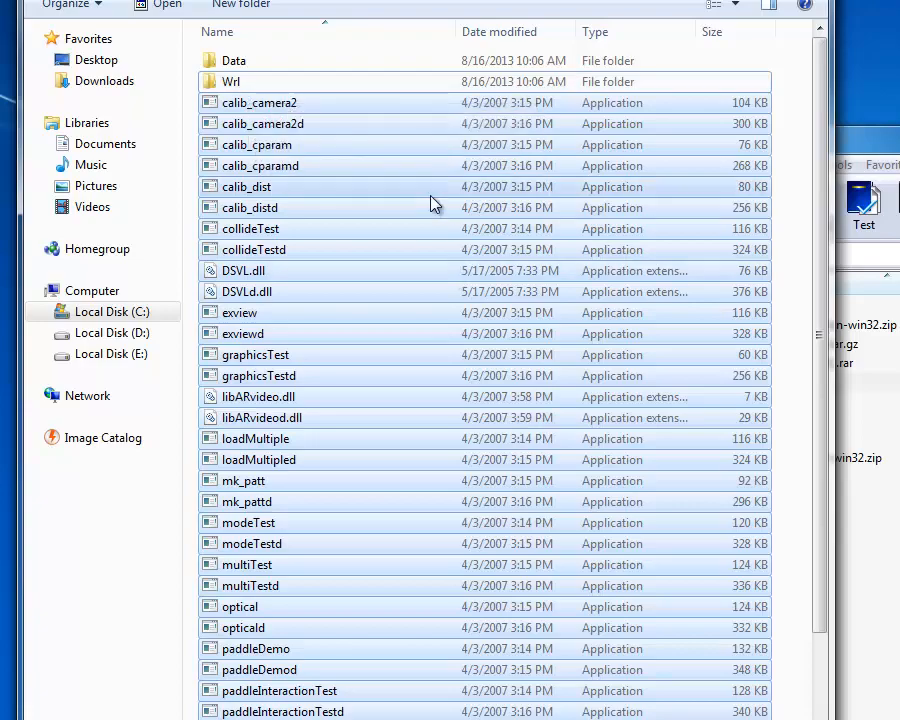
key("shift+Delete")
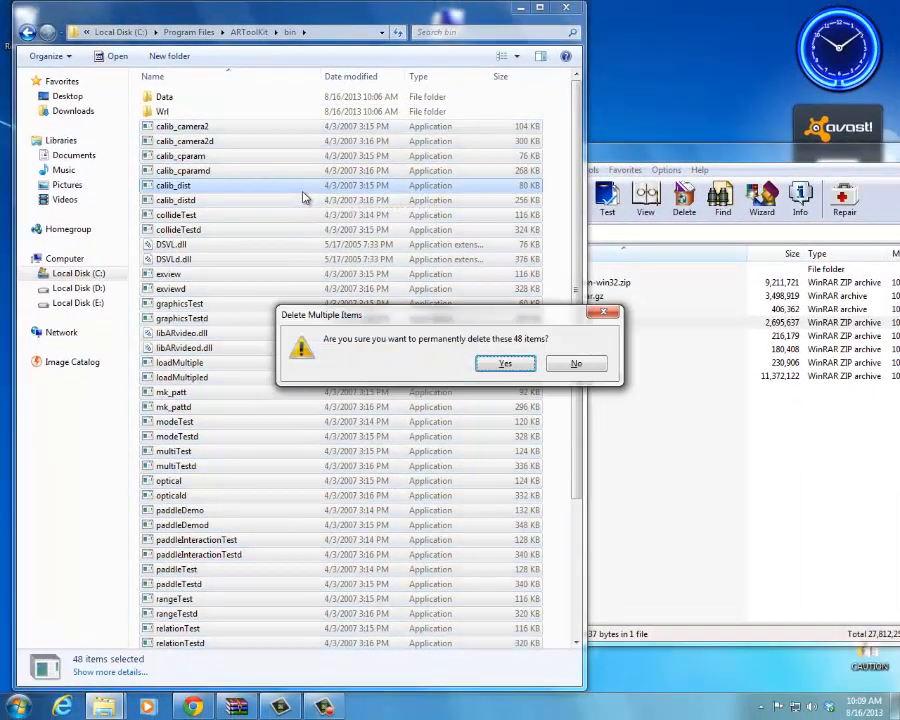
key("Return")
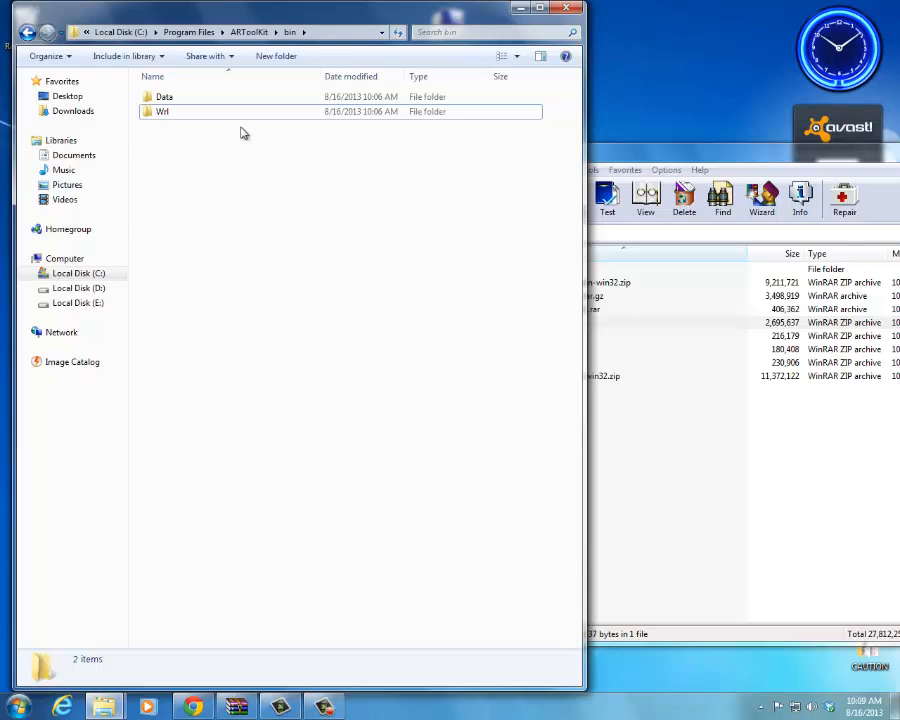
Step: Rearrange the two windows and open the IMP DLLs folder inside the IMP DLLs.rar archive
left_click_drag(365, 3, 322, 13)
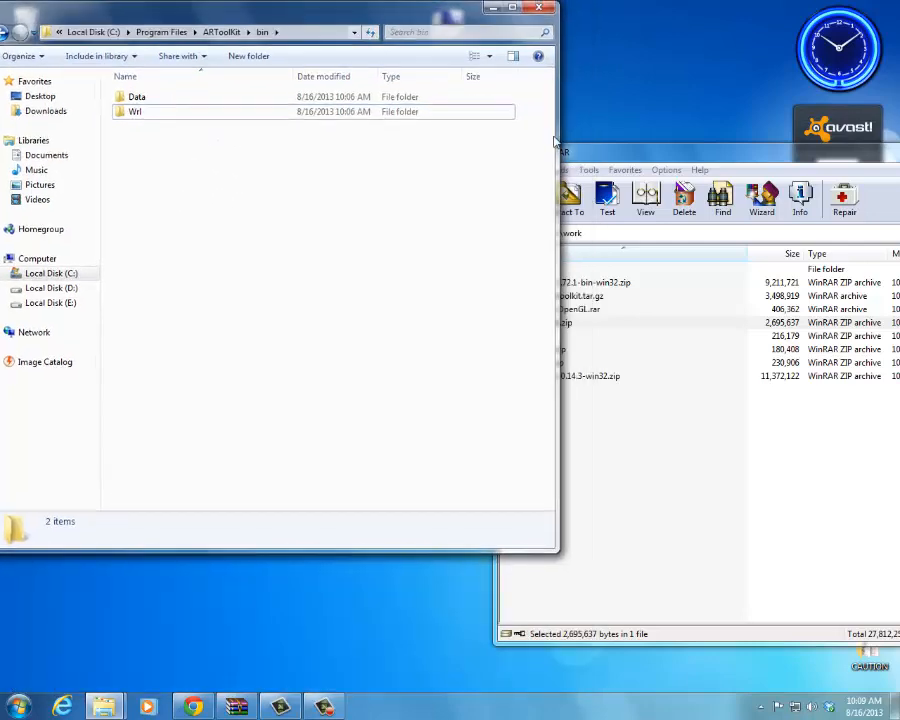
left_click_drag(592, 152, 640, 95)
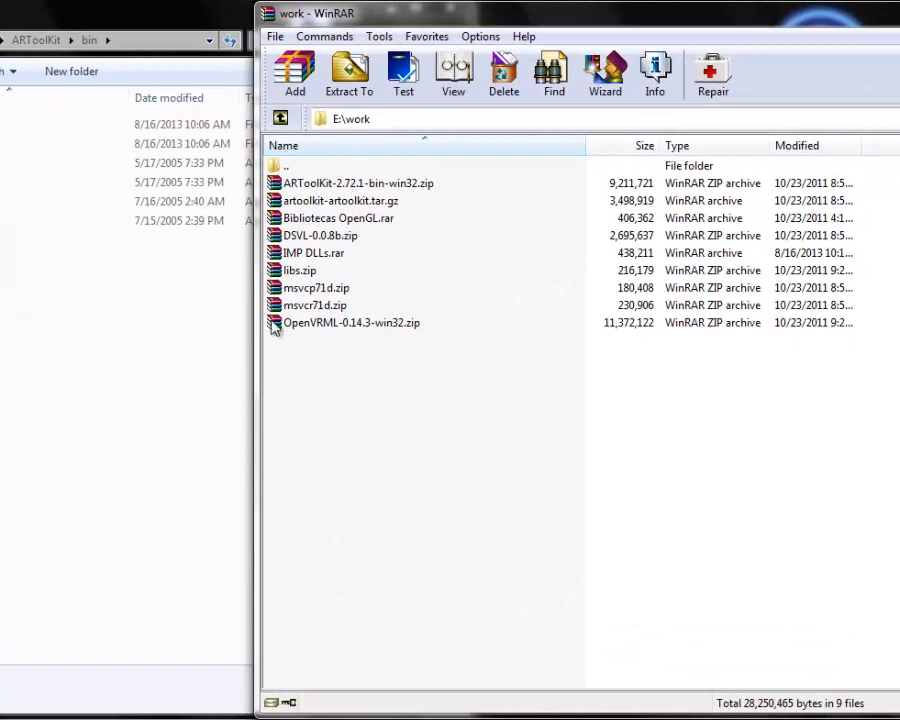
double_click(335, 255)
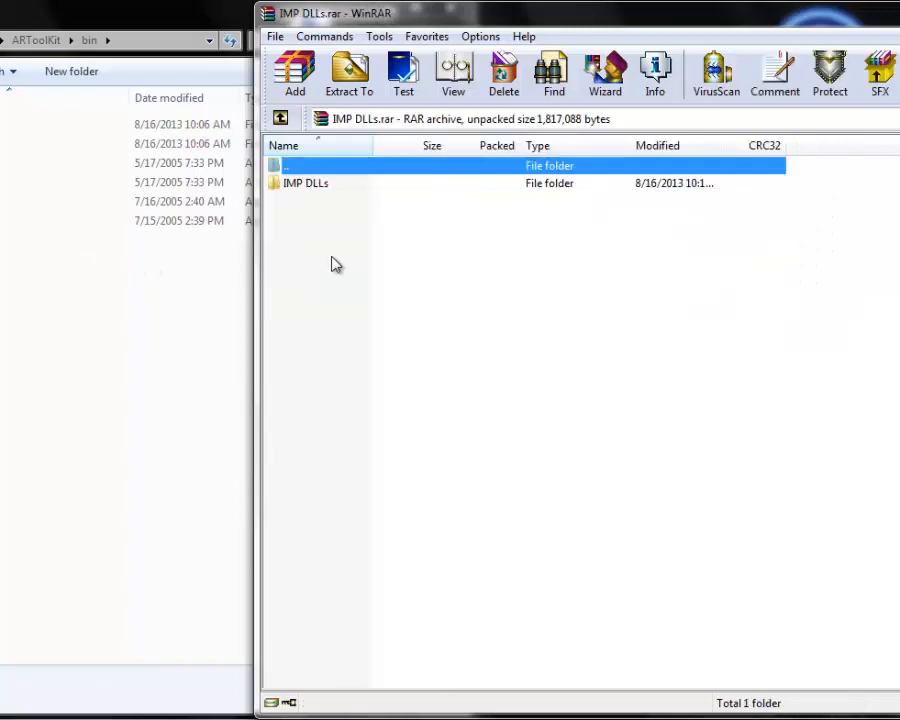
double_click(313, 188)
Step: Extract the DLLs from the IMP DLLs folder into ARToolKit\bin, replacing the existing files, and select all six DLLs there
left_click_drag(315, 311, 70, 305)
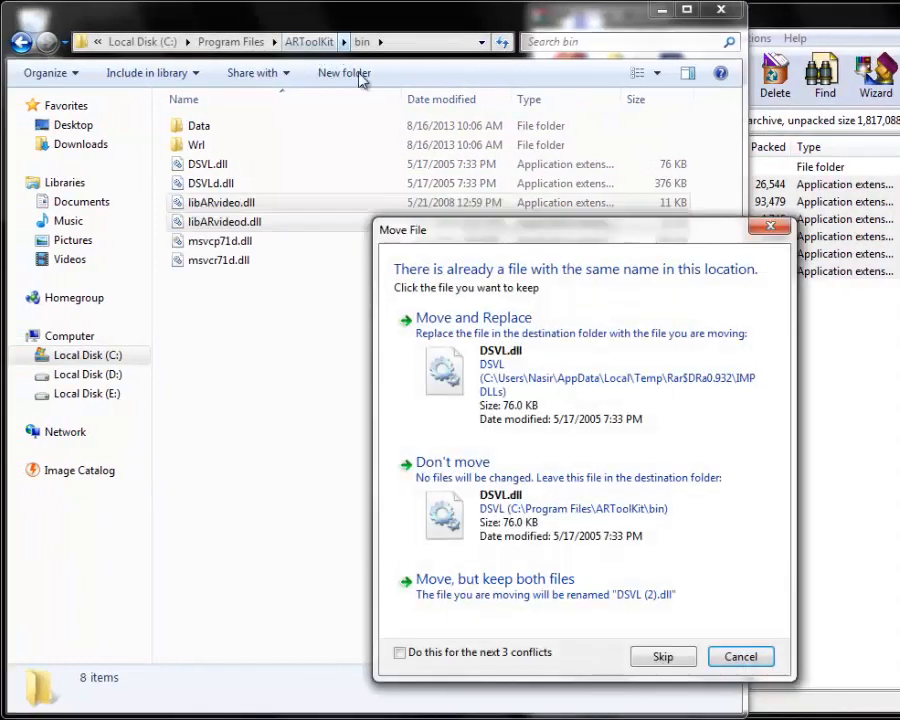
left_click(426, 406)
left_click(436, 392)
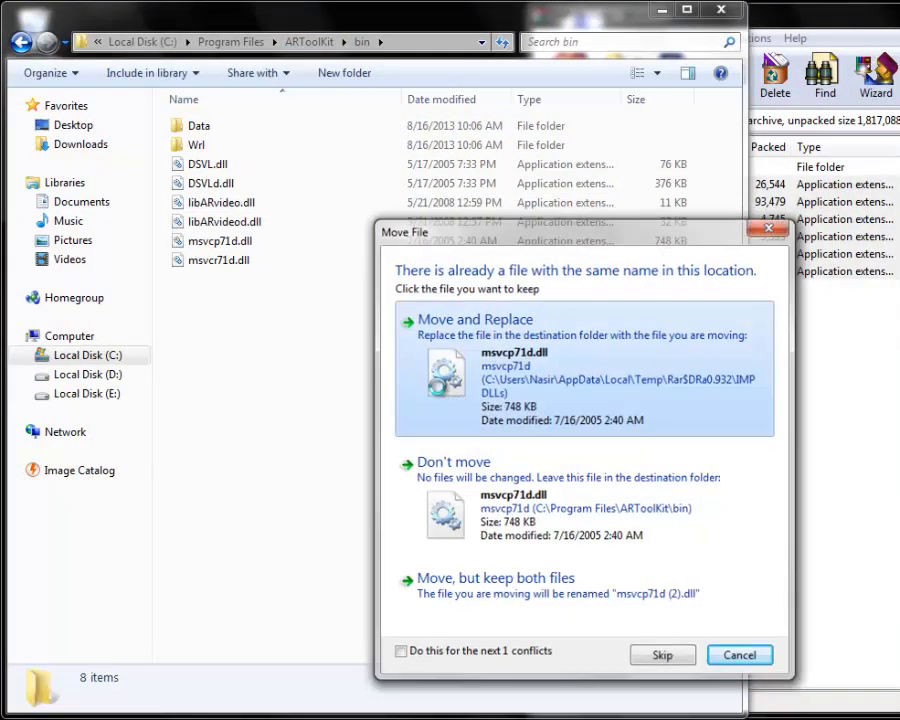
left_click(436, 392)
left_click(436, 392)
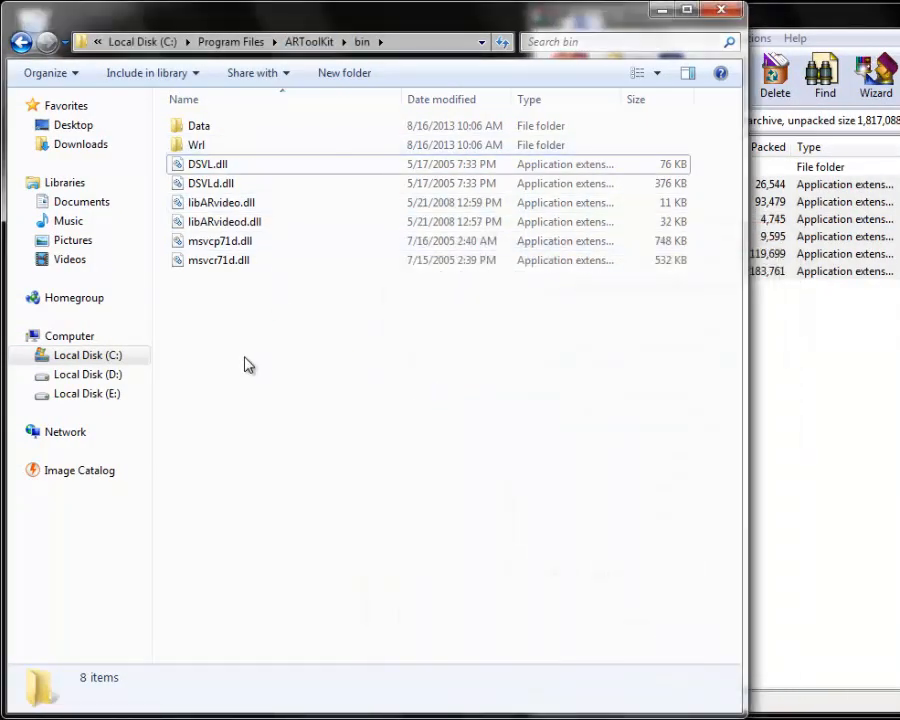
left_click_drag(246, 336, 230, 172)
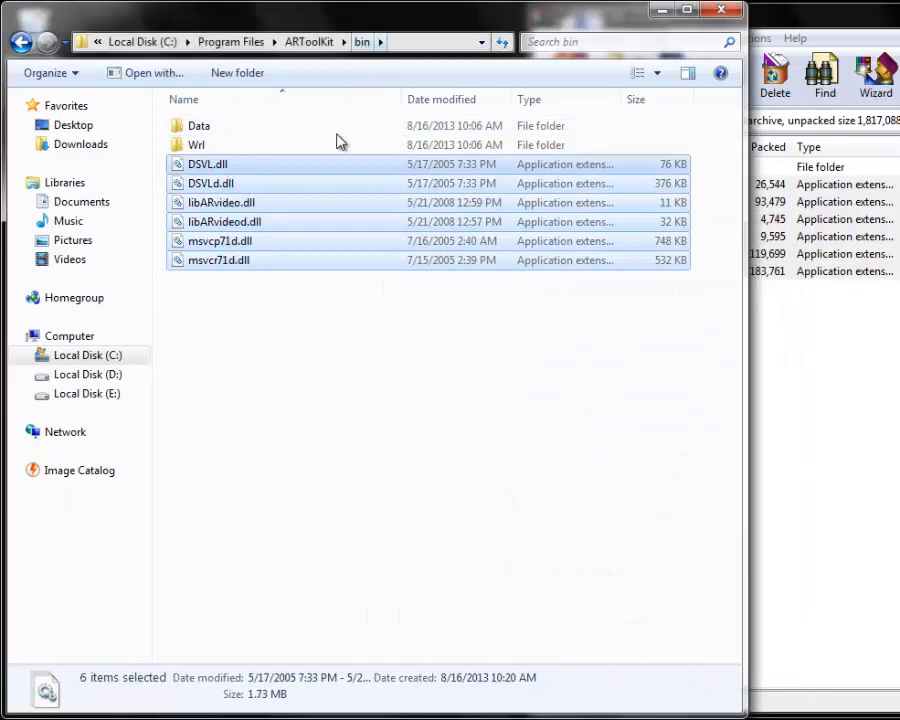
Step: Go back to the ARToolKit folder and check the DSVL folder inside DSVL-0.0.8b.zip against the DSVL folder there
left_click(303, 315)
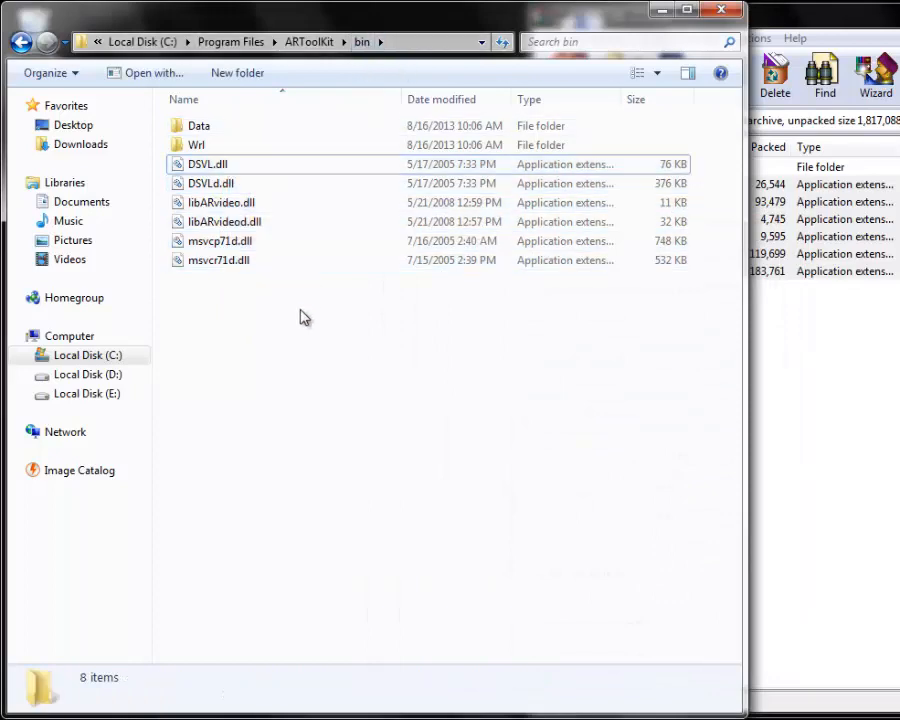
left_click(21, 43)
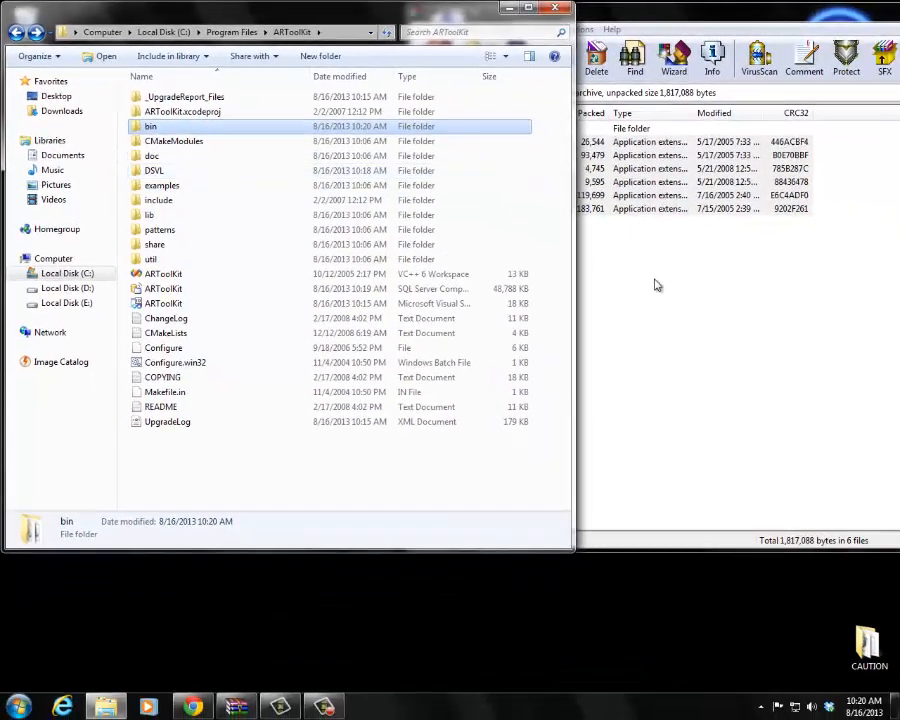
left_click(858, 372)
left_click(424, 91)
left_click(424, 91)
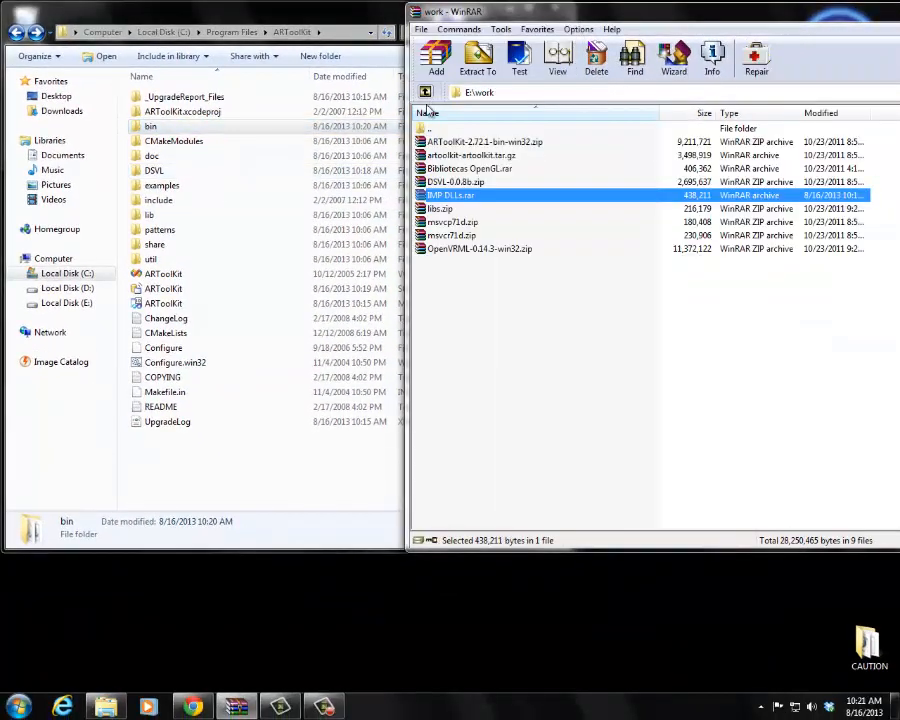
double_click(456, 183)
double_click(440, 142)
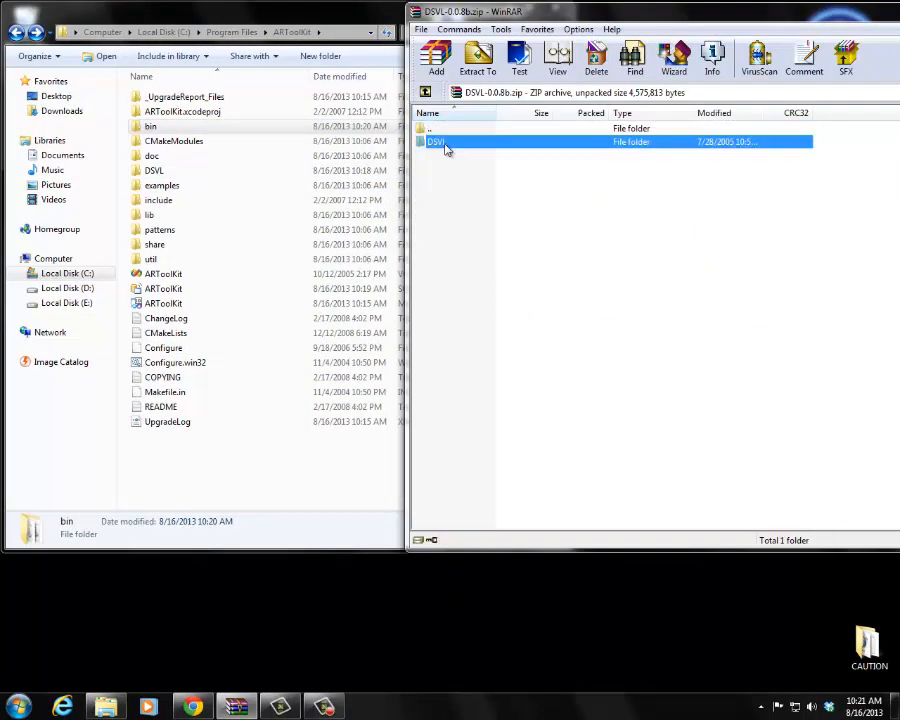
key("ctrl+a")
left_click(425, 93)
left_click(185, 172)
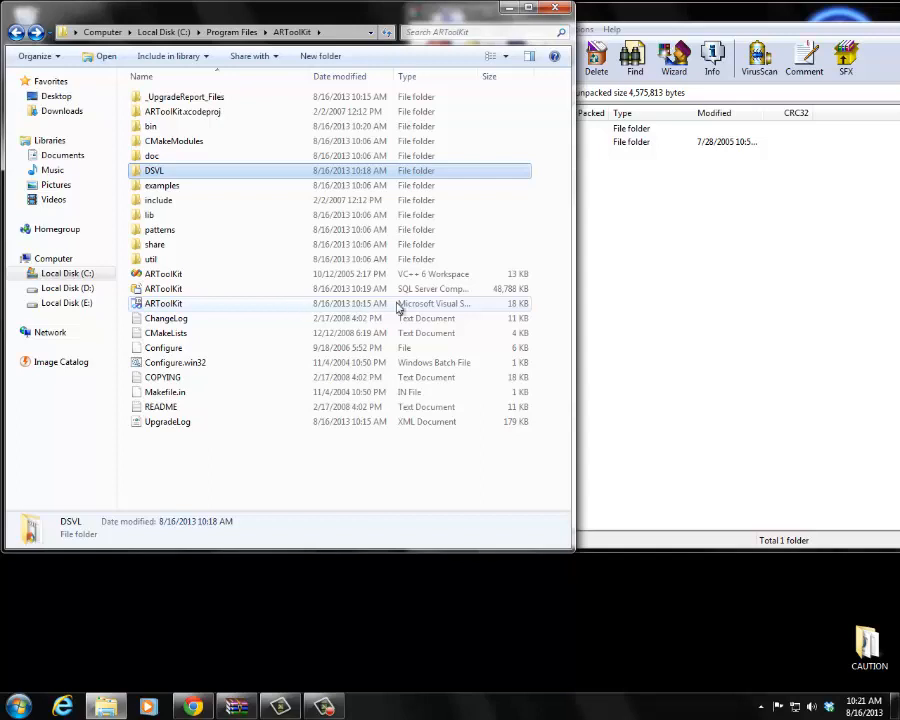
Step: Open the ARToolKit Visual Studio solution, keeping the current Windows color scheme and suppressing further performance messages
left_click(148, 304)
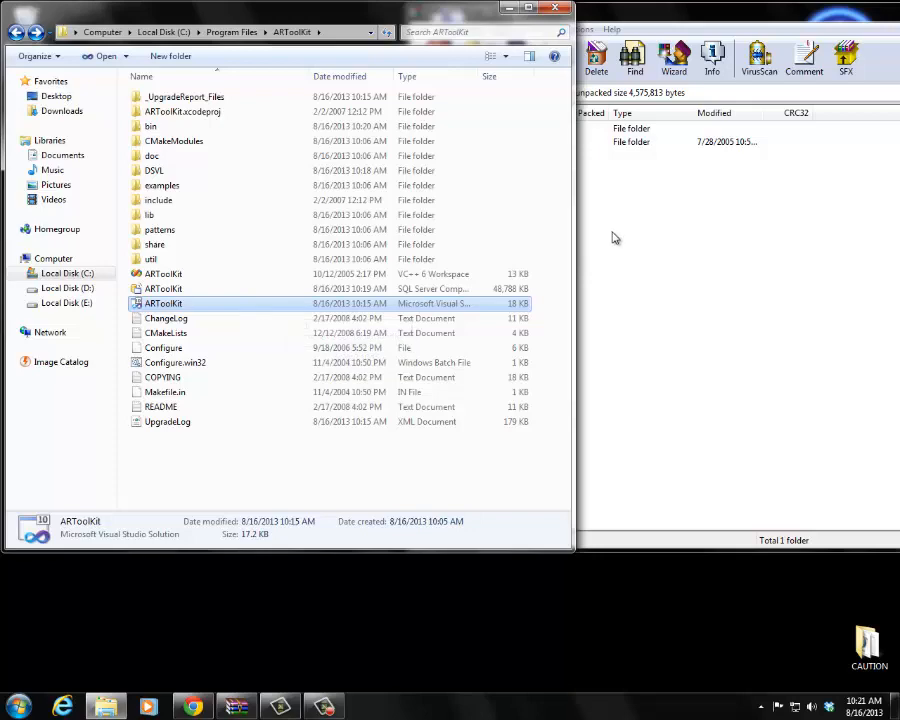
key("Return")
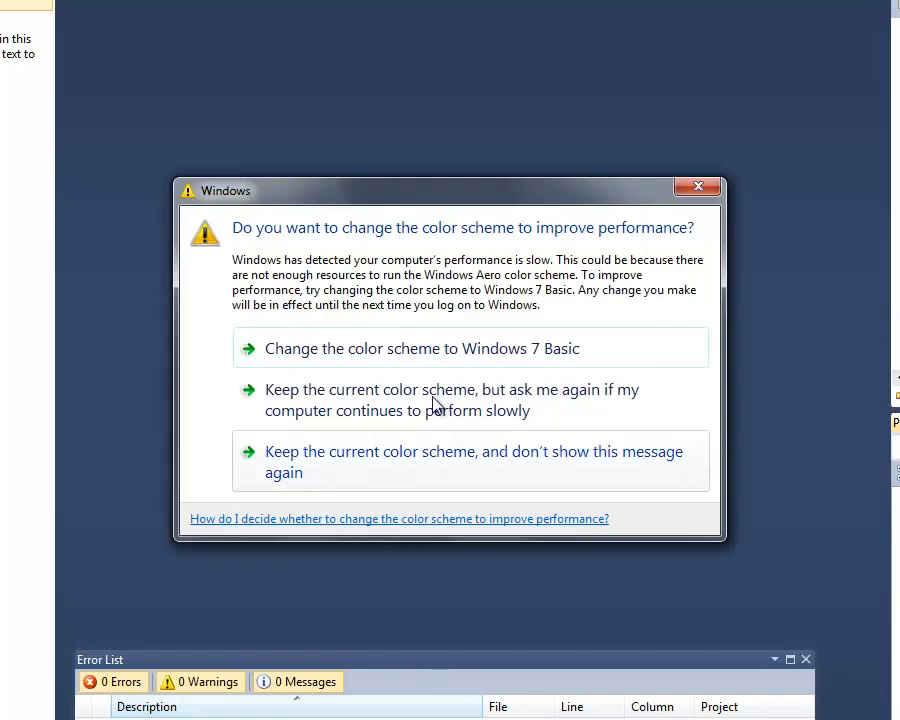
left_click(358, 475)
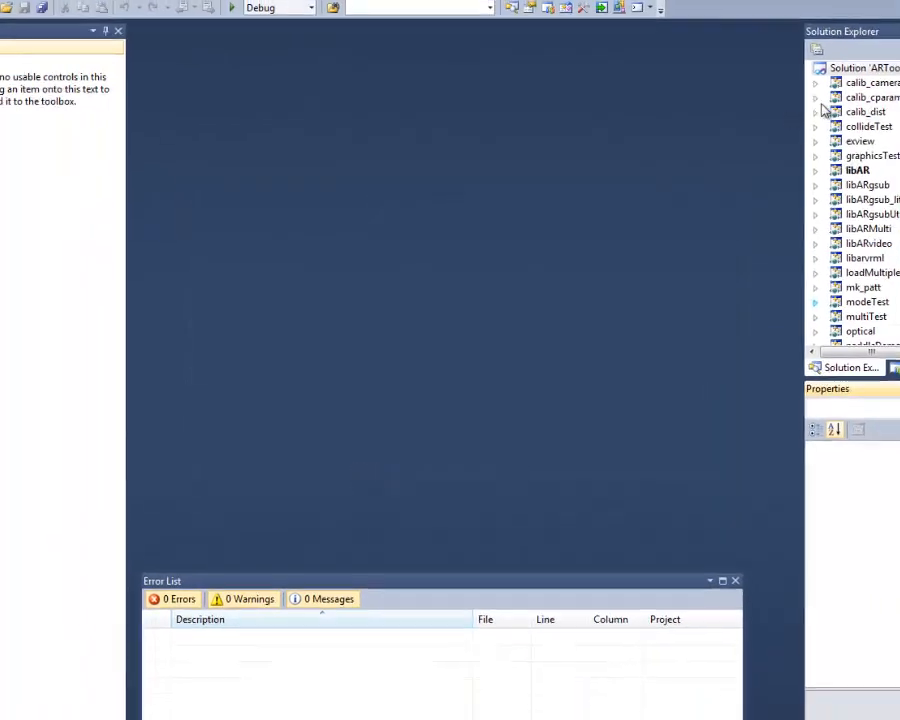
key("F2")
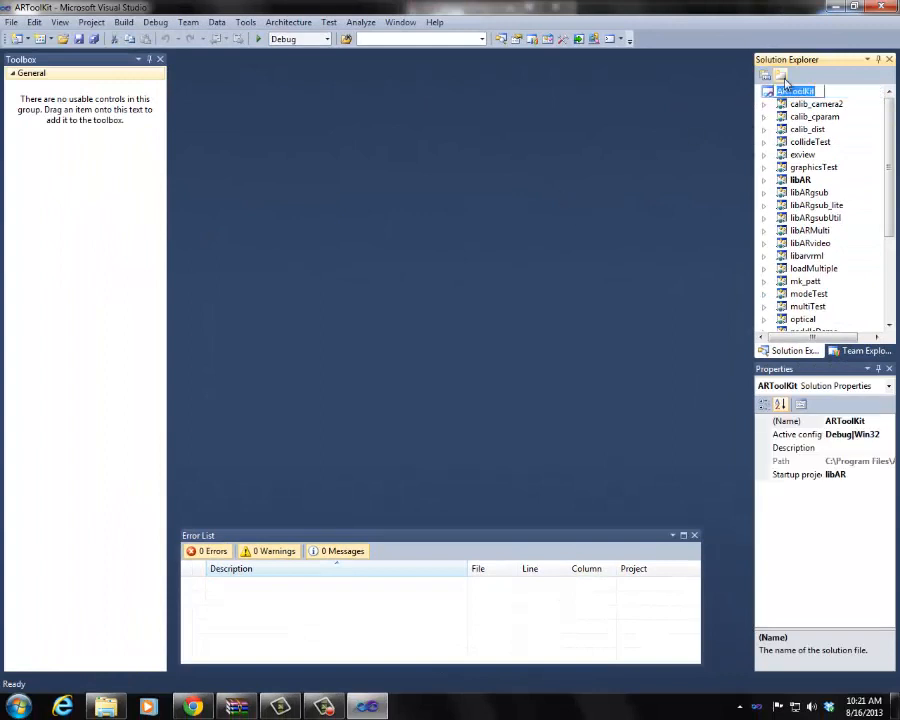
left_click(760, 98)
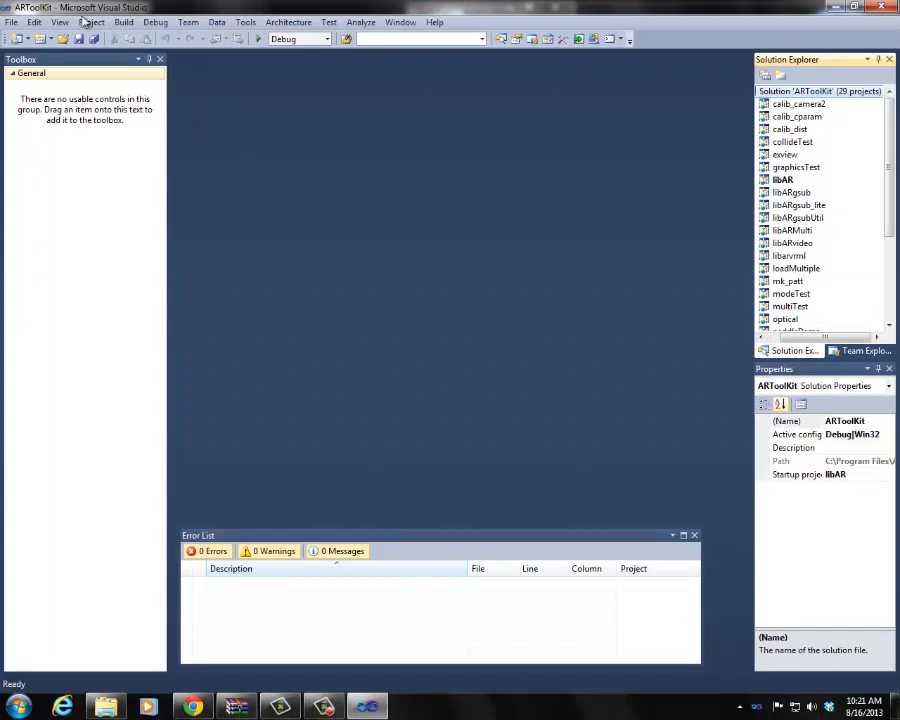
Step: Build the whole ARToolKit solution, build it once more, and close Visual Studio
left_click(123, 22)
left_click(222, 40)
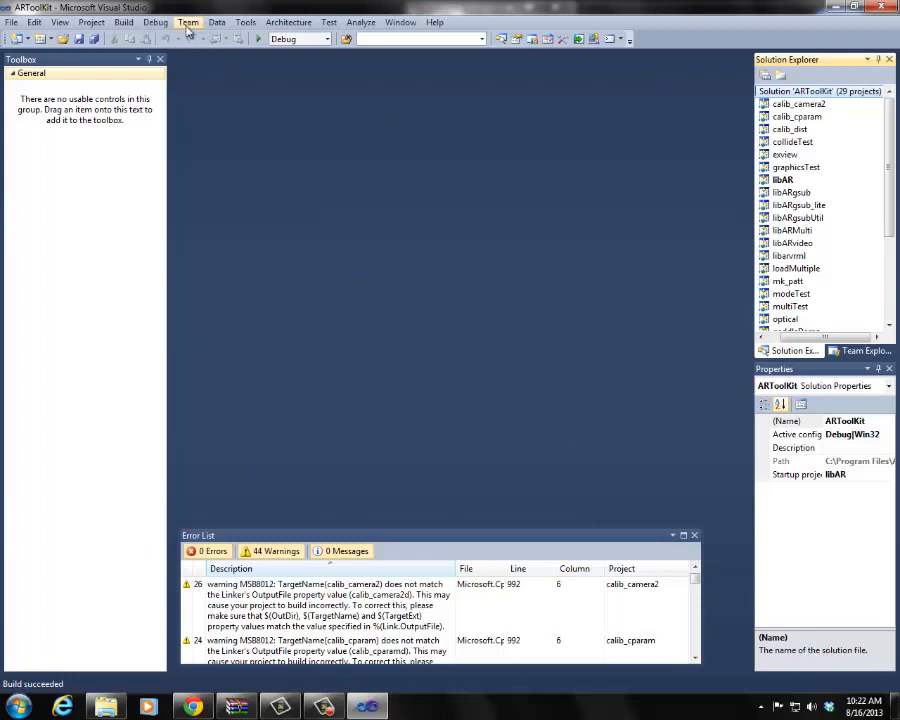
left_click(128, 24)
left_click(141, 38)
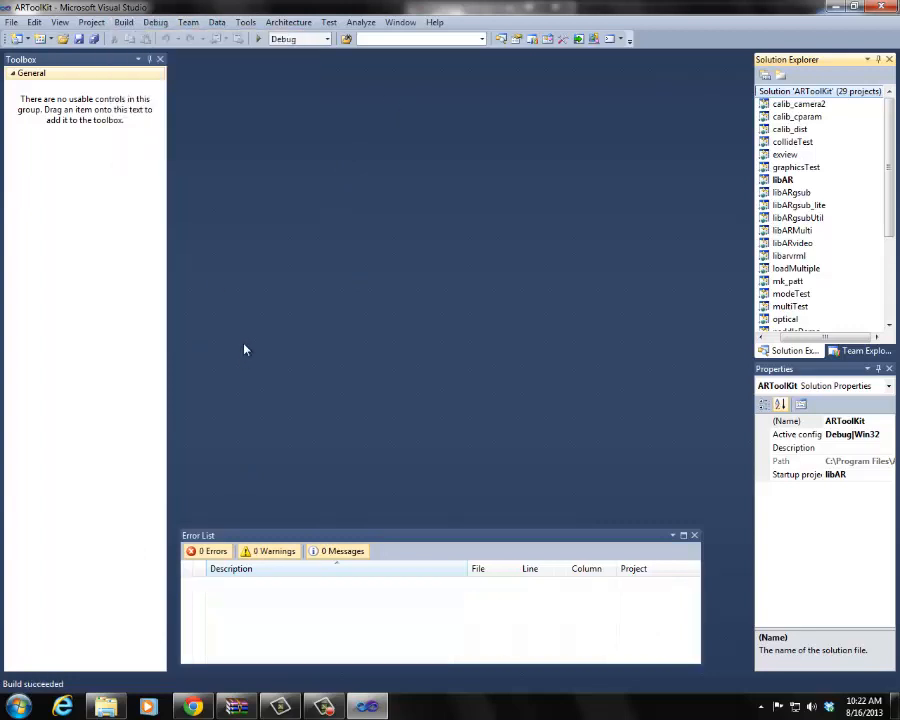
left_click(882, 9)
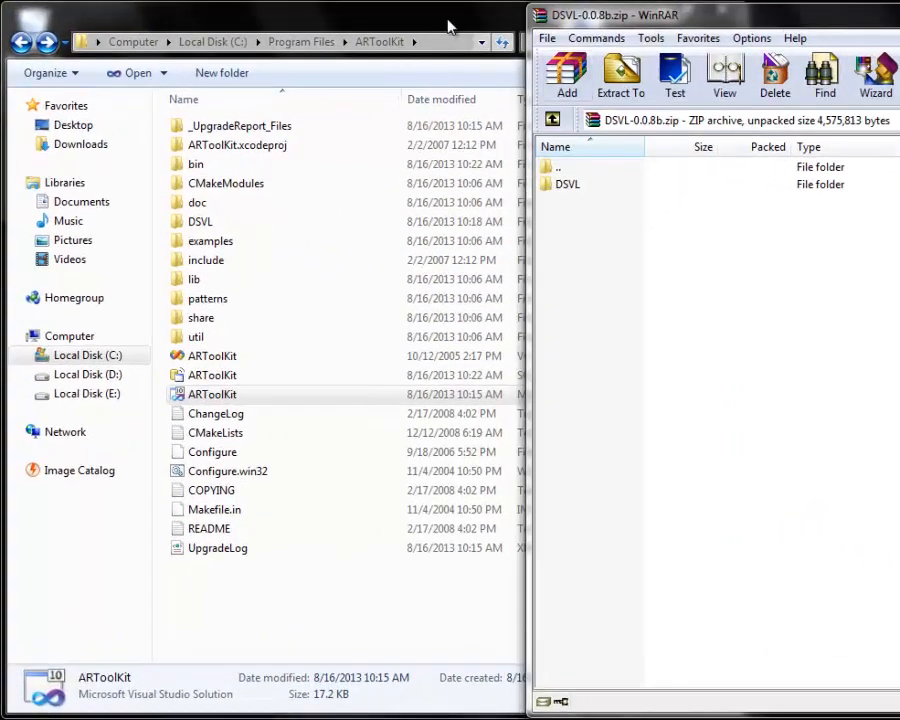
Step: Look into the simpleLite folder under ARToolKit\examples and return to the ARToolKit folder
left_click(449, 27)
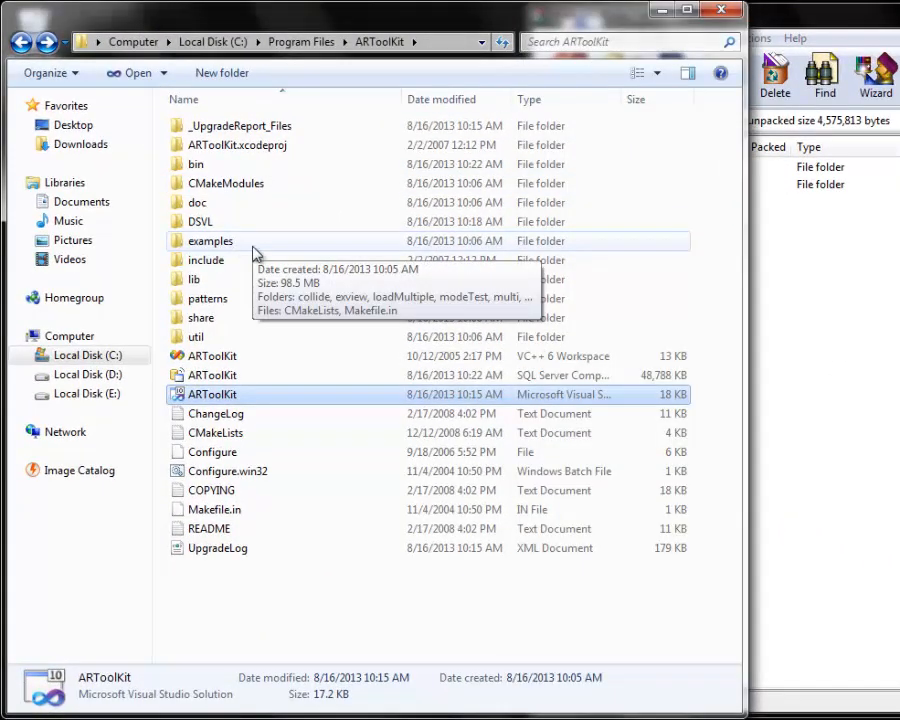
double_click(257, 246)
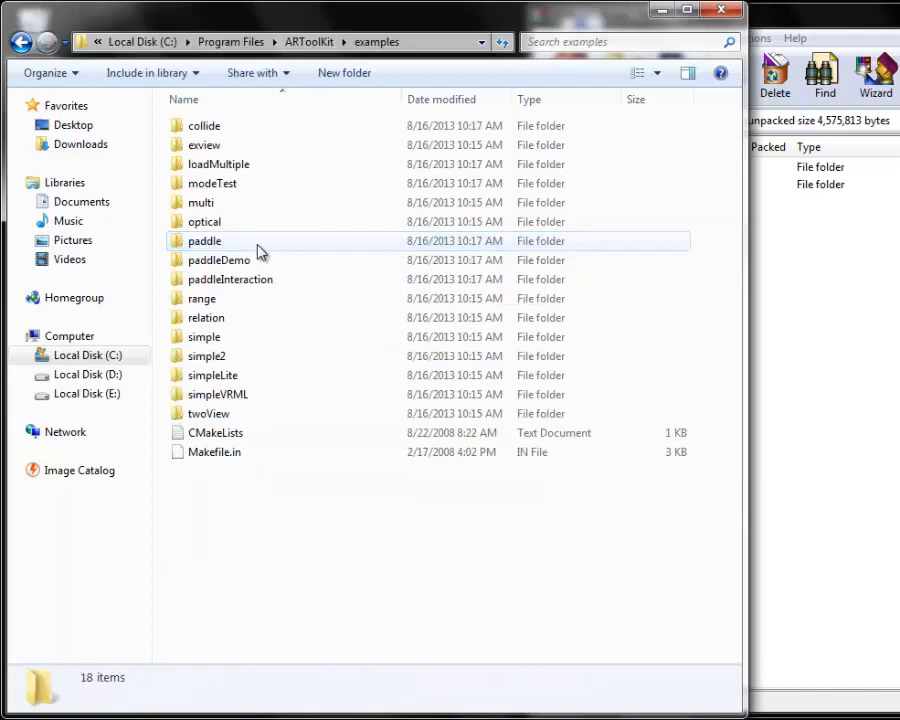
double_click(233, 381)
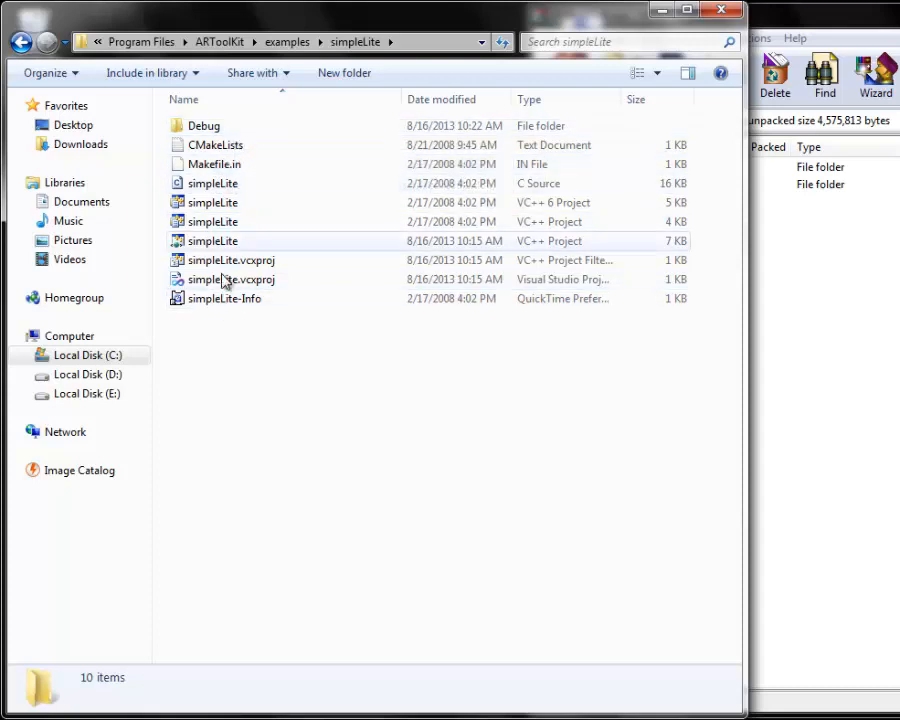
left_click(21, 42)
left_click(22, 43)
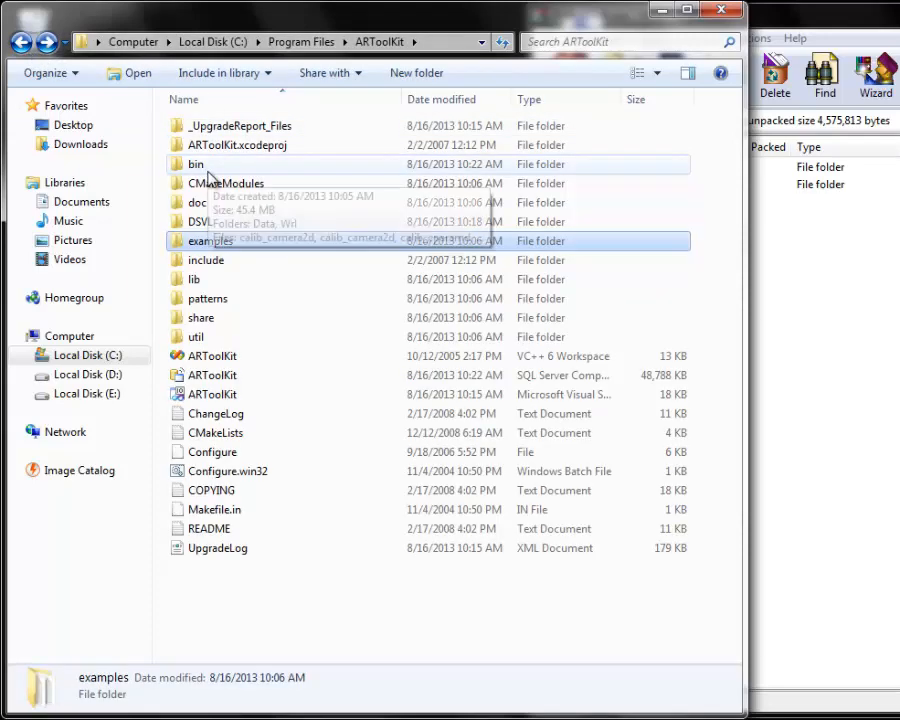
Step: Copy the Data folder and DSVL.dll, DSVLd.dll, libARvideo.dll, libARvideod.dll, msvcp71d.dll and msvcr71d.dll from ARToolKit\bin
double_click(212, 166)
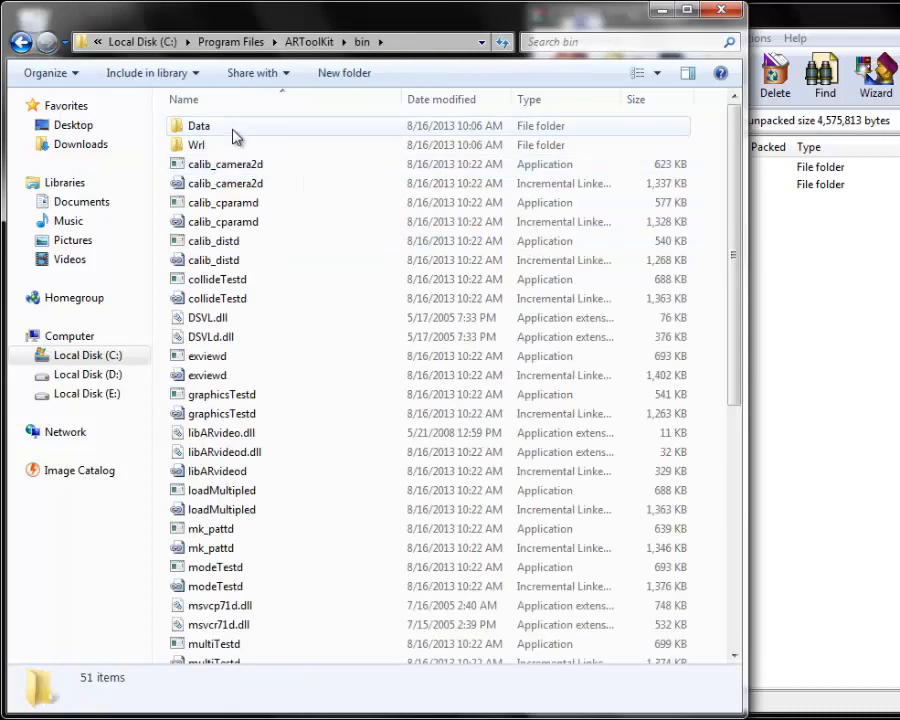
left_click(235, 136)
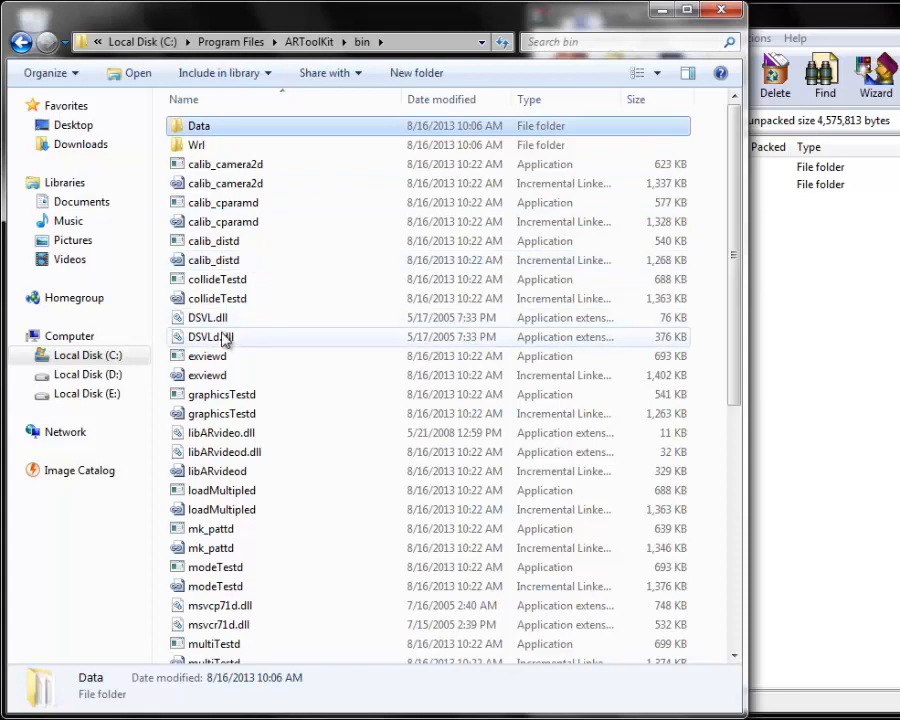
left_click(222, 320, "ctrl")
left_click(225, 338, "ctrl")
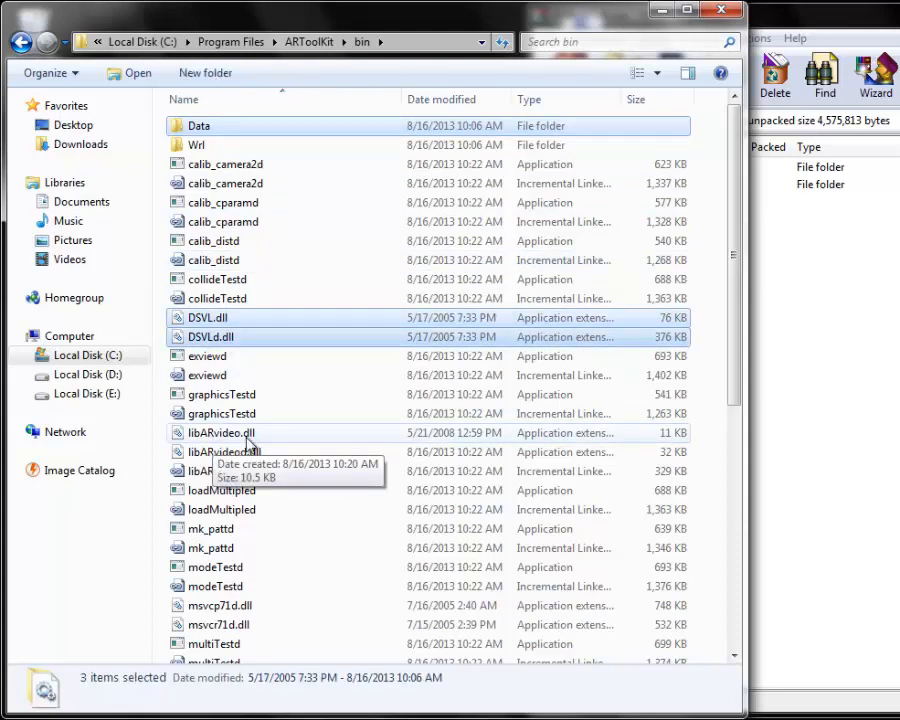
left_click(220, 434, "ctrl")
left_click(222, 452, "ctrl")
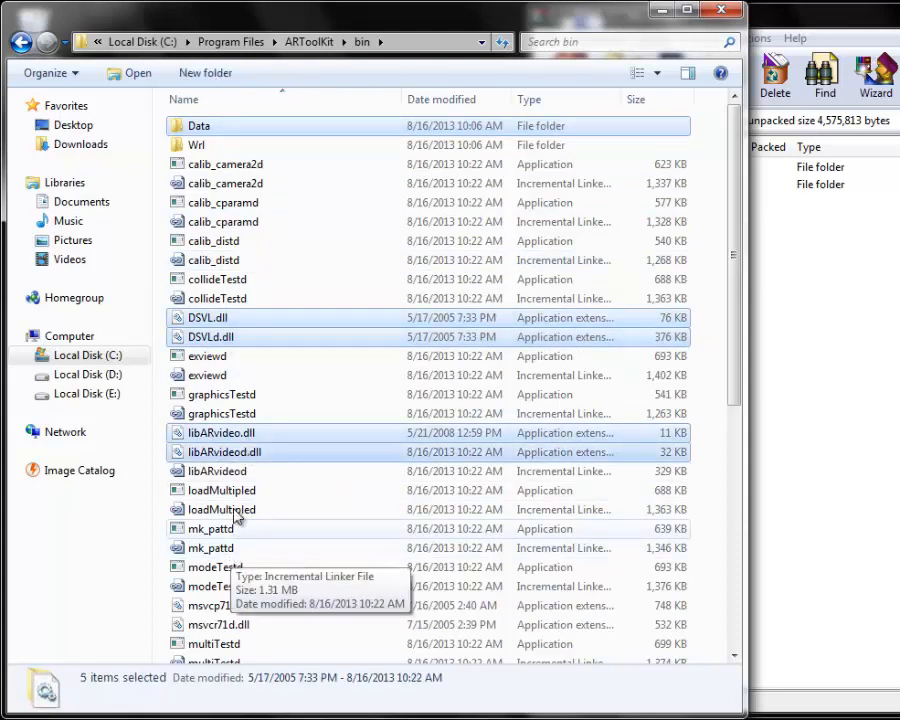
left_click(222, 606, "ctrl")
left_click(238, 626, "ctrl")
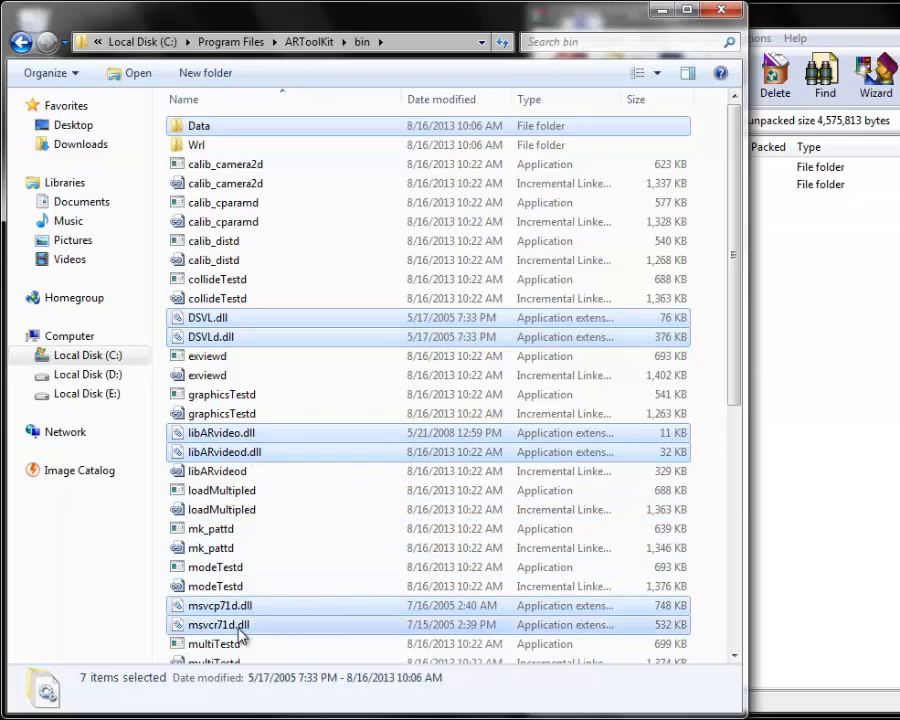
Step: Paste the copied Data folder and DLLs into ARToolKit\examples\simpleLite\Debug
left_click(22, 42)
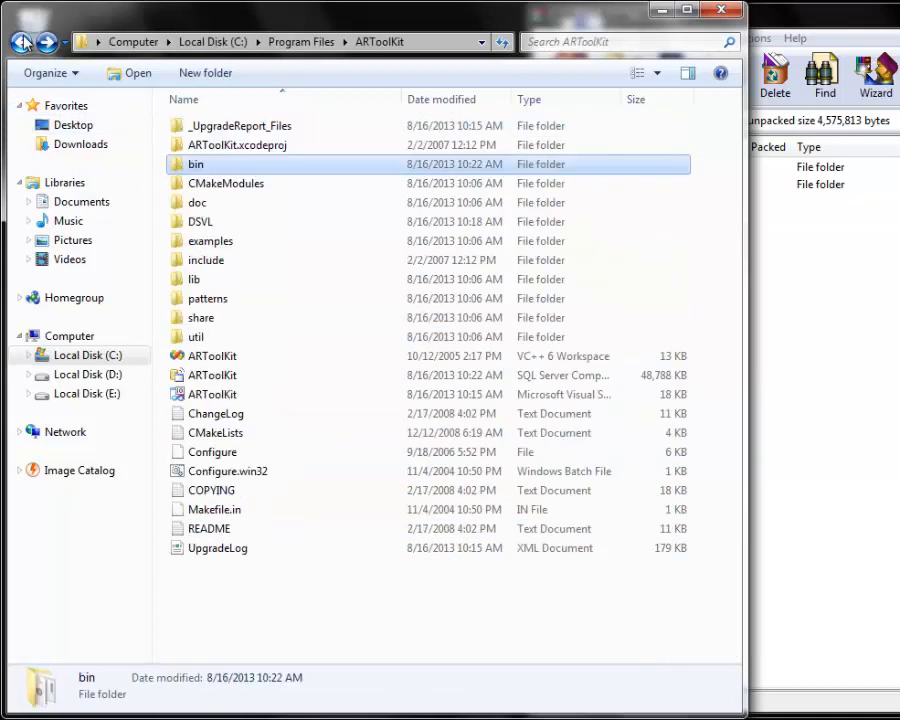
double_click(250, 242)
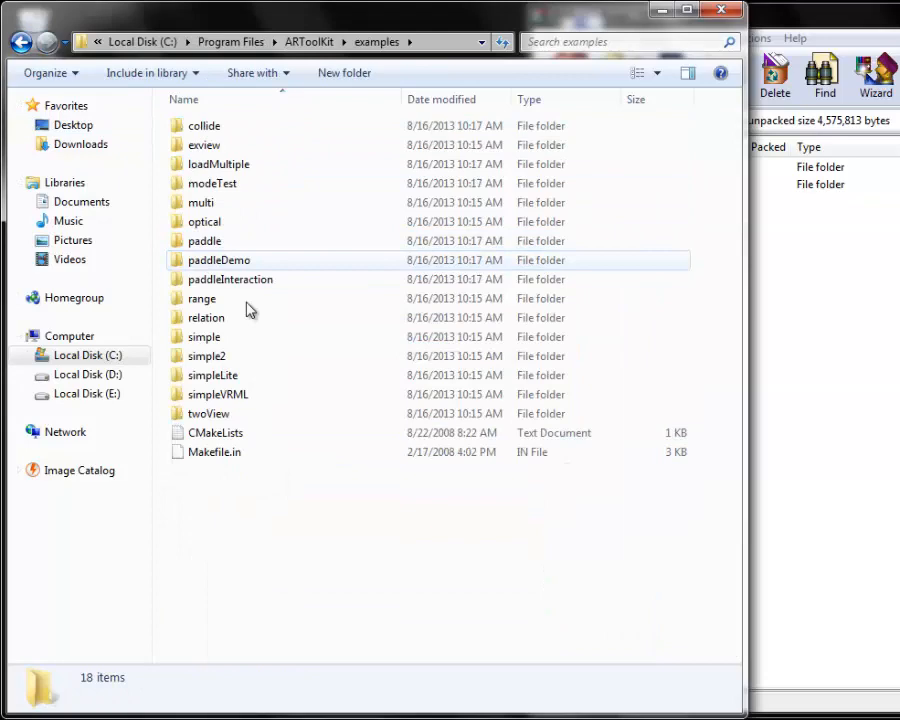
double_click(230, 378)
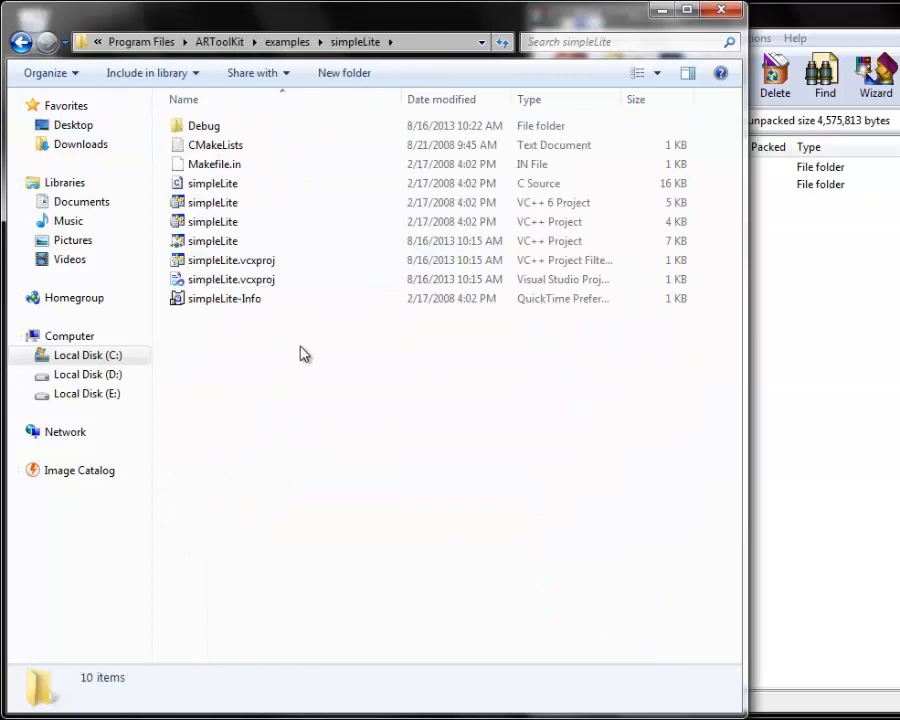
double_click(226, 132)
right_click(224, 594)
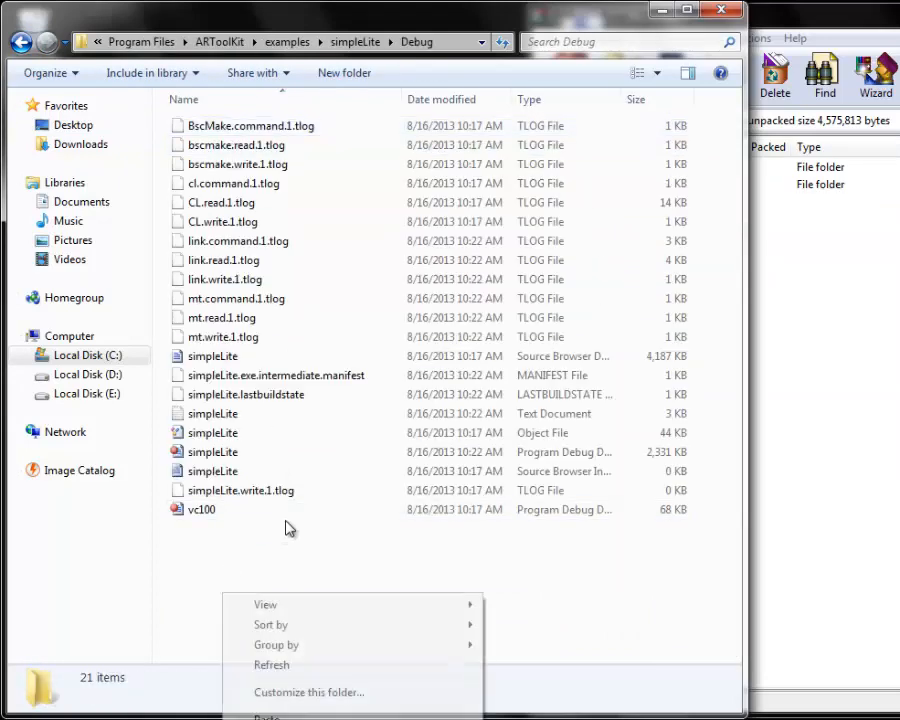
left_click(267, 716)
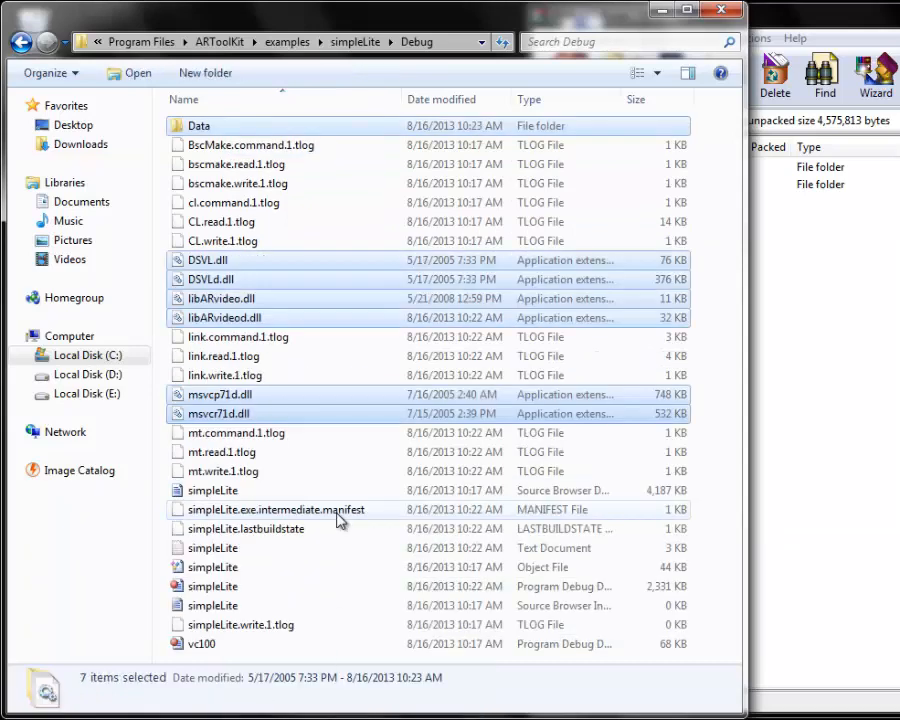
Step: Open the 4 KB simpleLite VC++ project and convert it in Visual Studio, overwriting the existing simpleLite.vcxproj and skipping the conversion log
left_click(21, 42)
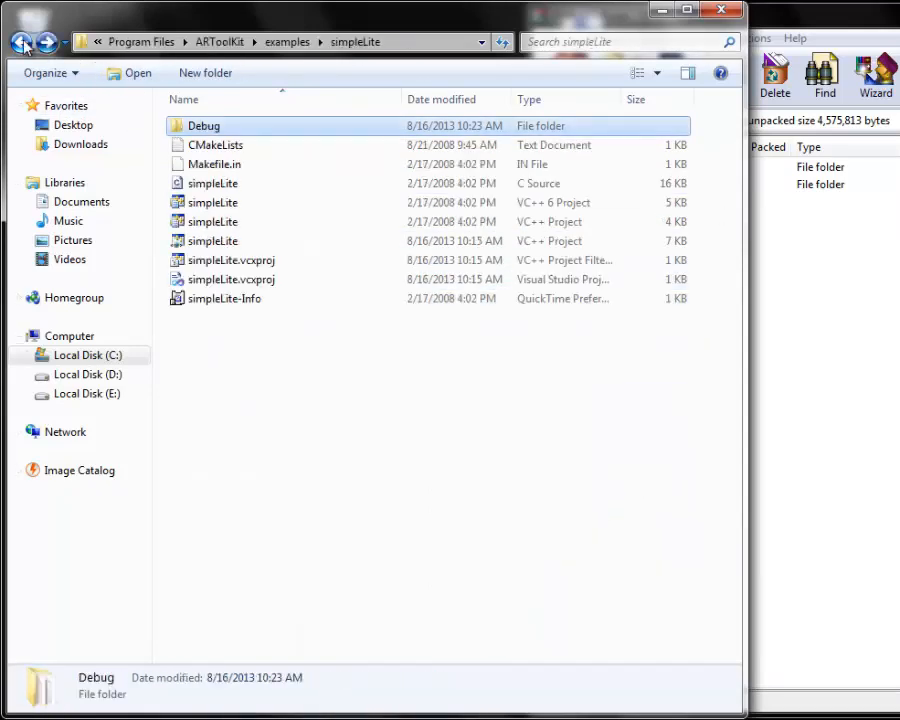
left_click(258, 317)
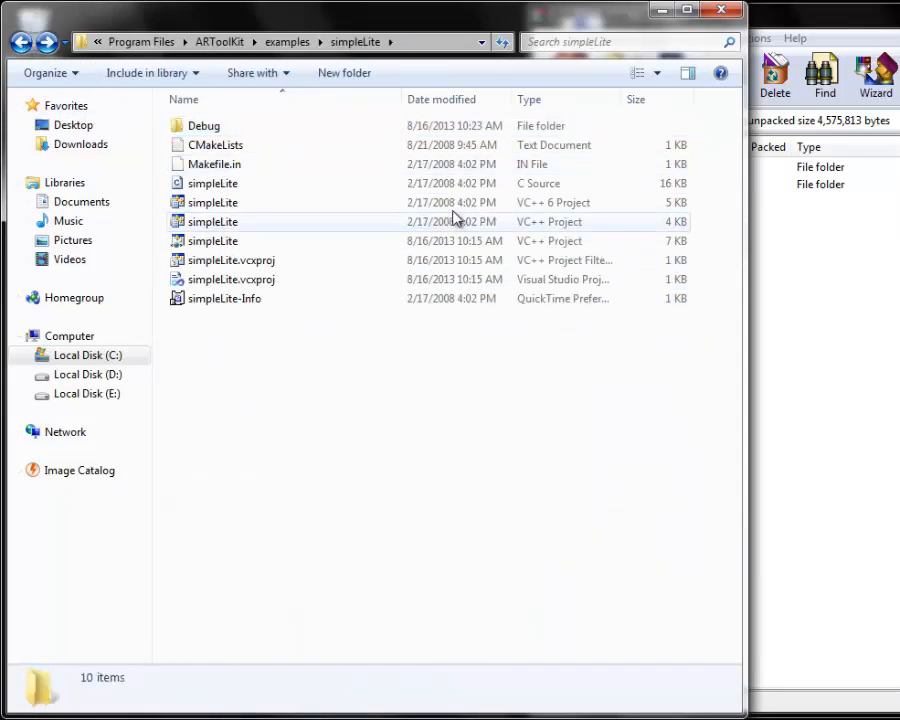
double_click(240, 224)
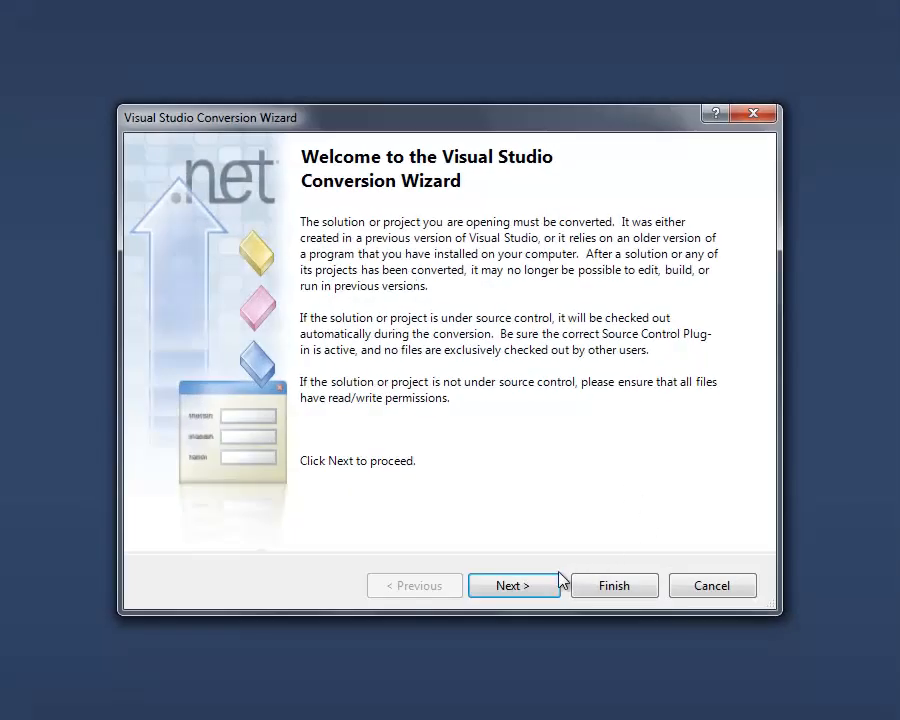
left_click(505, 582)
left_click(178, 243)
left_click(500, 585)
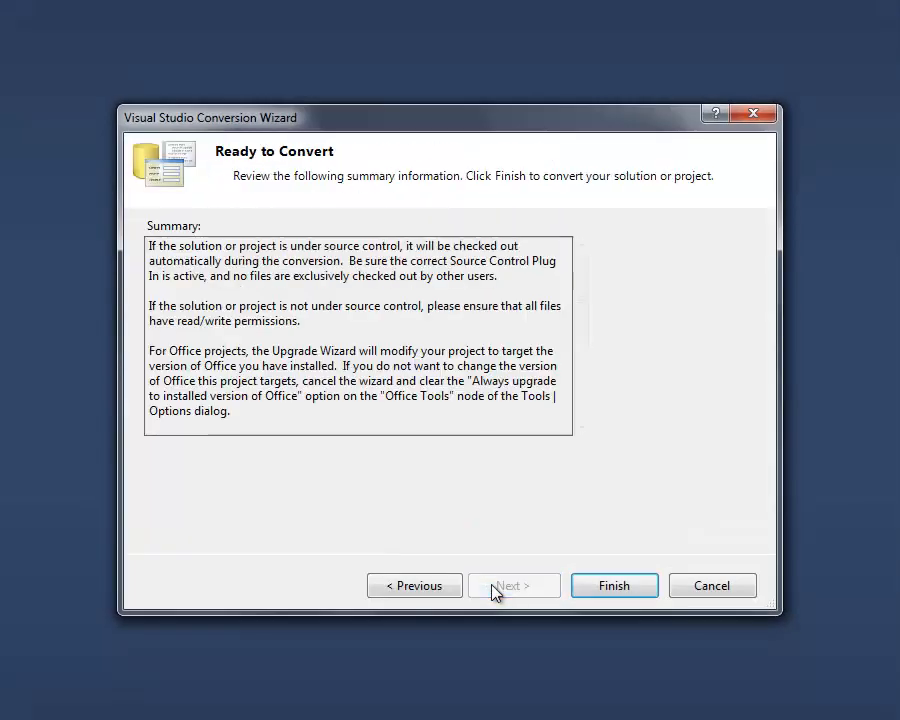
left_click(606, 585)
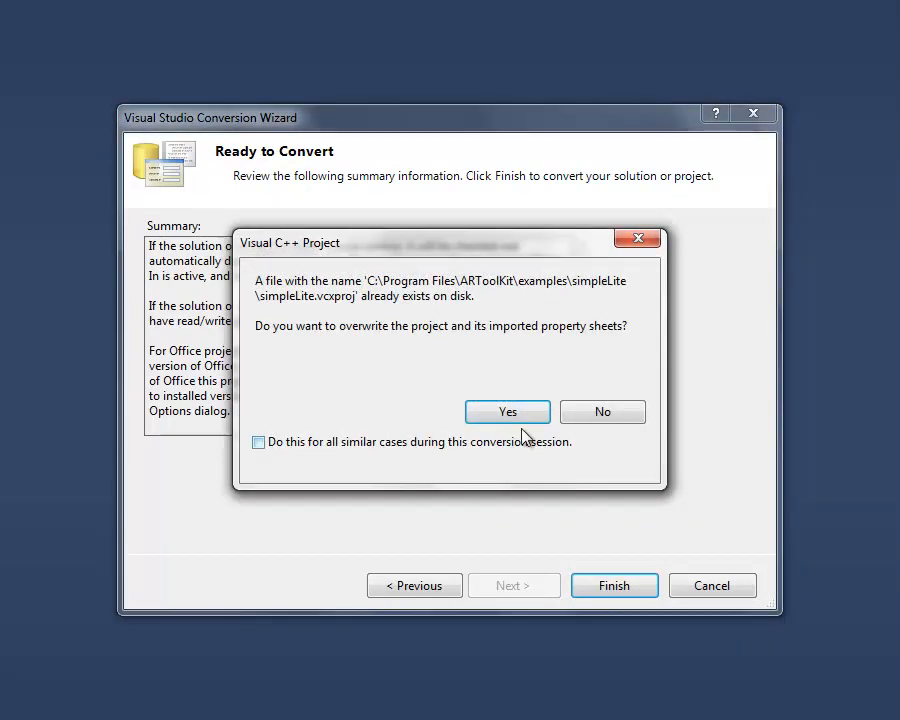
left_click(522, 416)
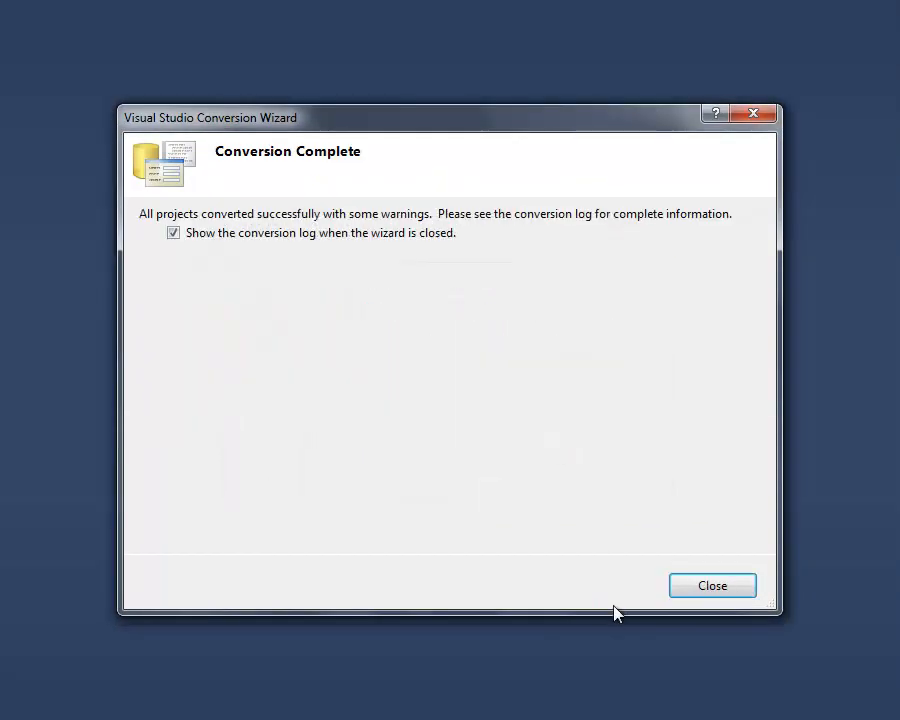
left_click(211, 246)
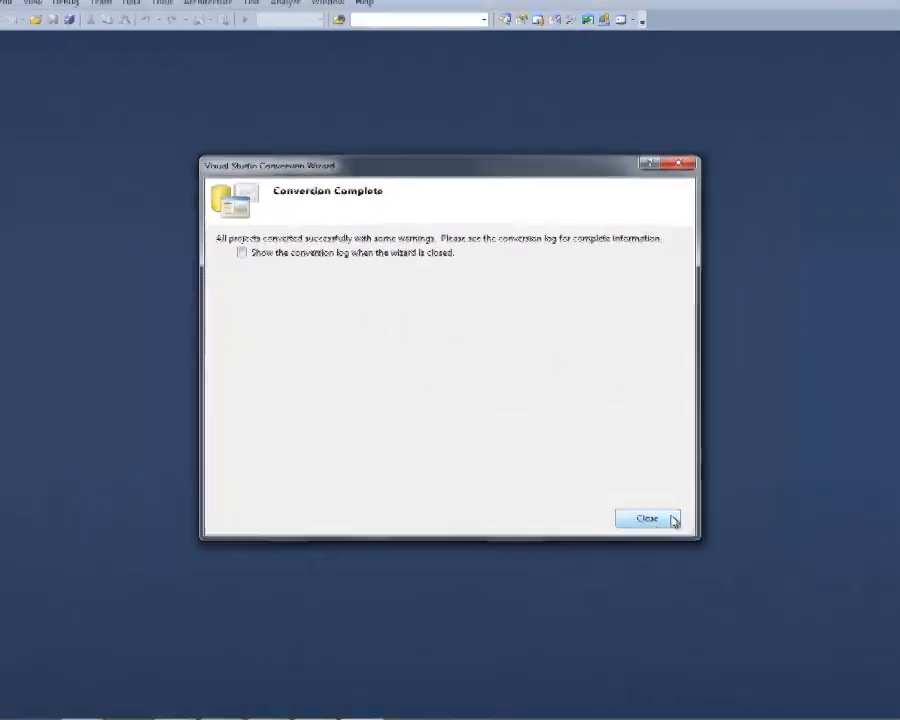
left_click(686, 558)
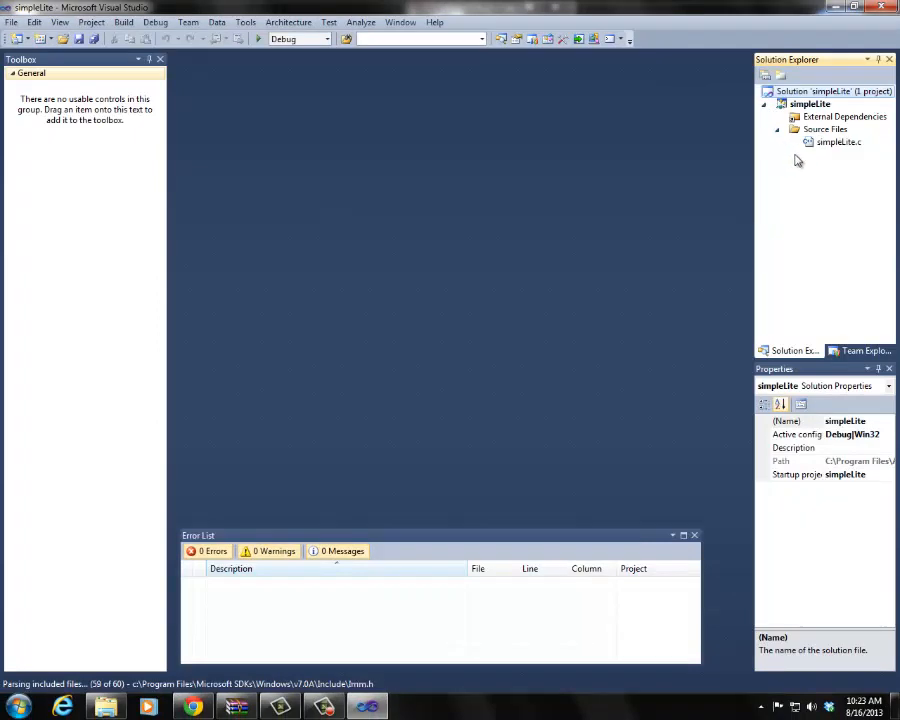
Step: Open the source file simpleLite.c from the simpleLite project
left_click(830, 142)
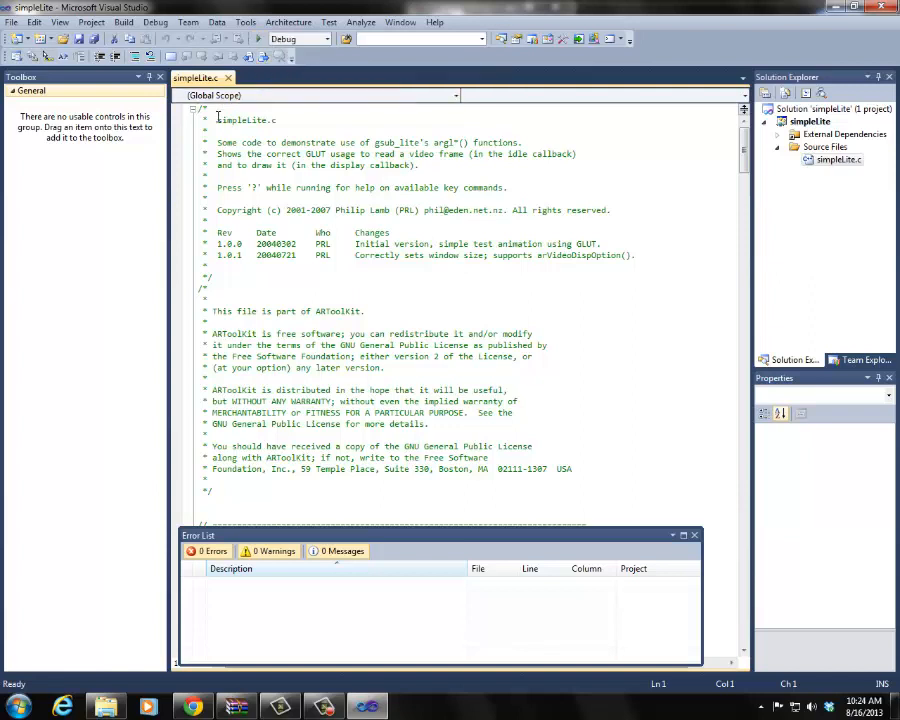
left_click(127, 28)
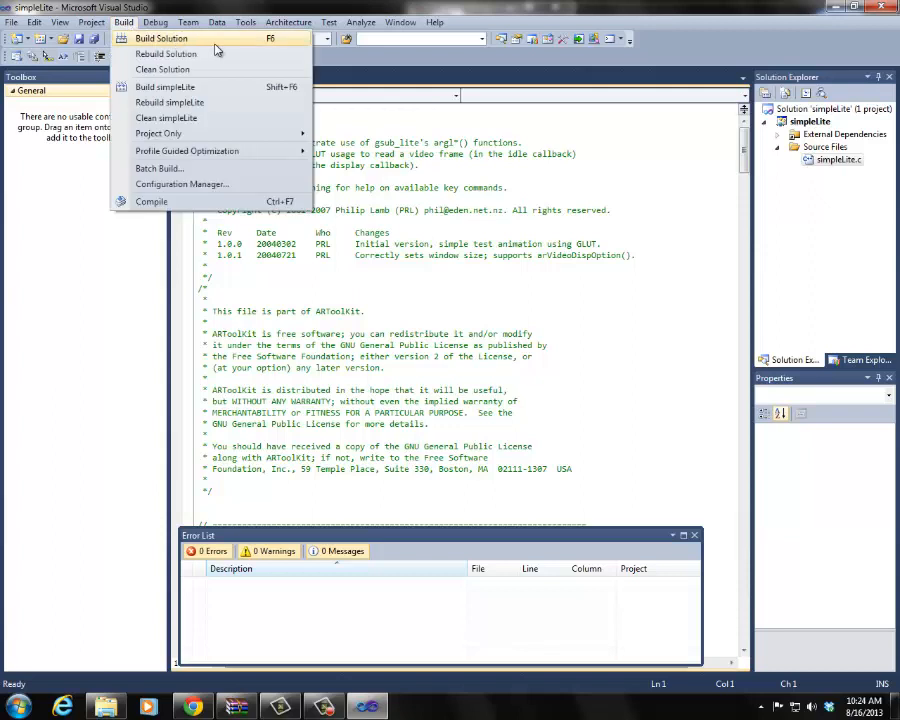
left_click(316, 72)
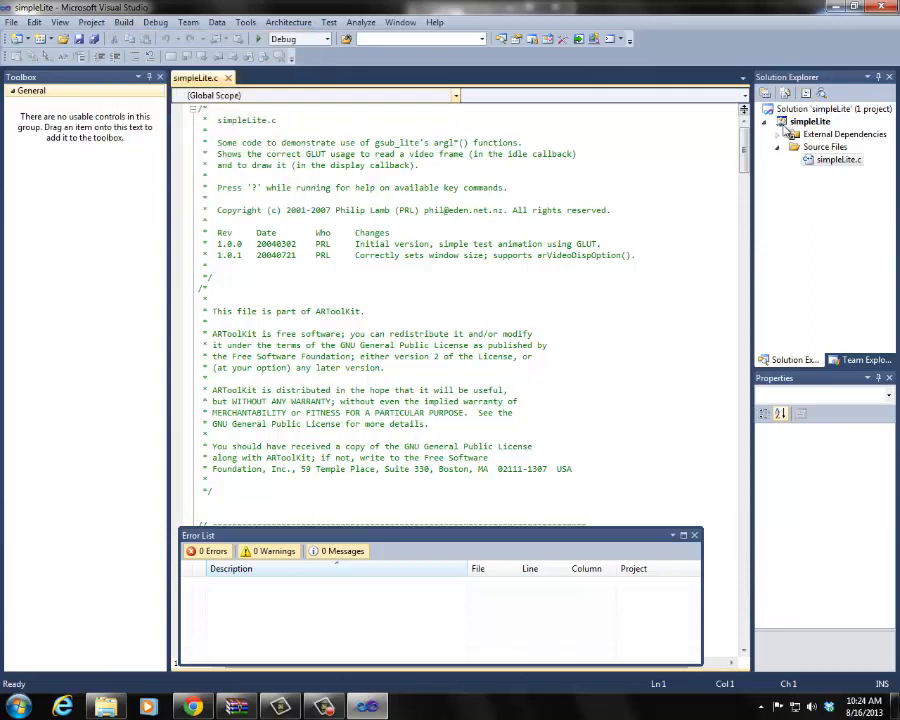
Step: Open the simpleLite project's general linker properties and start editing the Output File setting
left_click(808, 121)
right_click(808, 121)
left_click(590, 536)
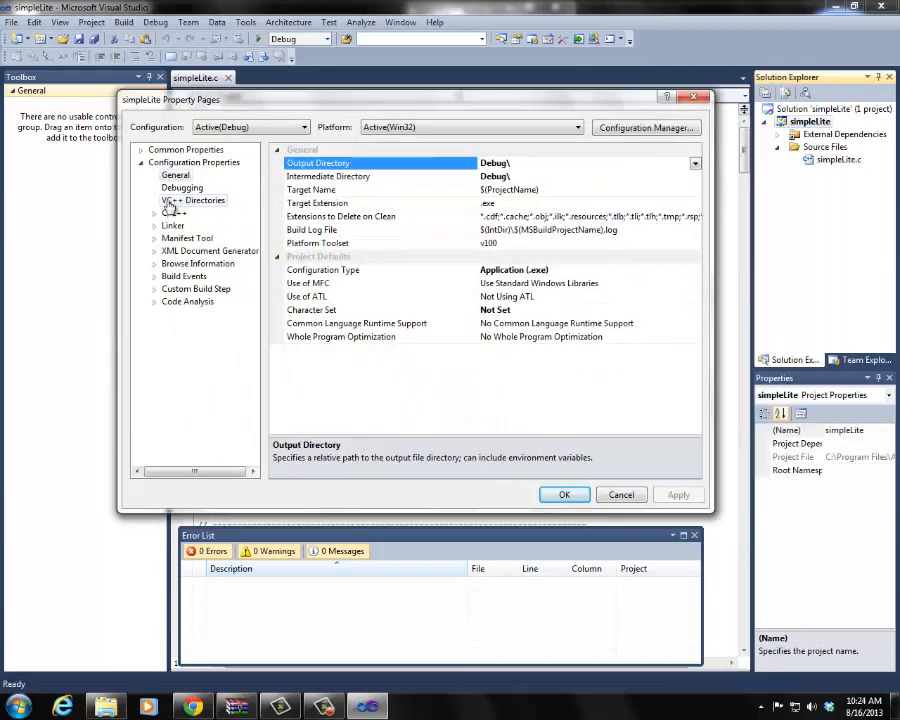
left_click(170, 204)
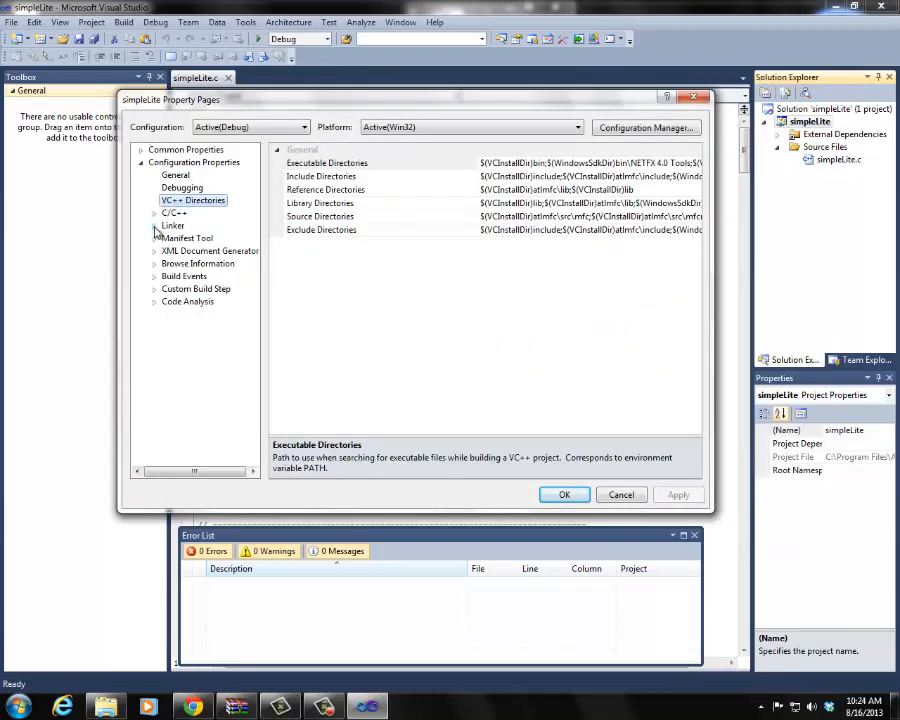
left_click(155, 227)
left_click(188, 239)
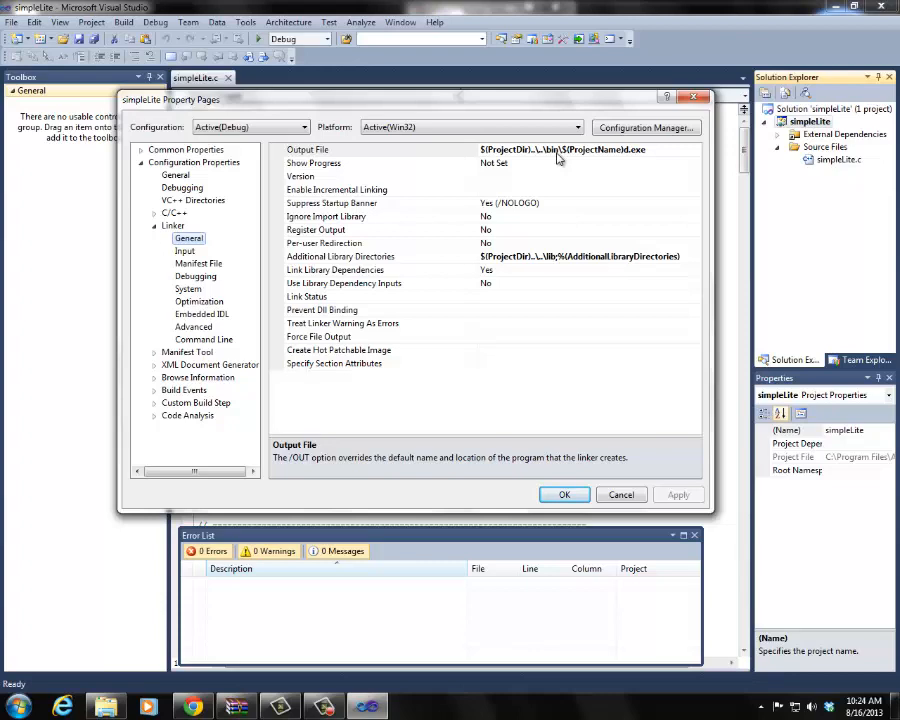
left_click(657, 151)
Step: Switch to Windows Explorer and look into simpleLite's Debug folder, returning to the simpleLite folder
left_click(105, 707)
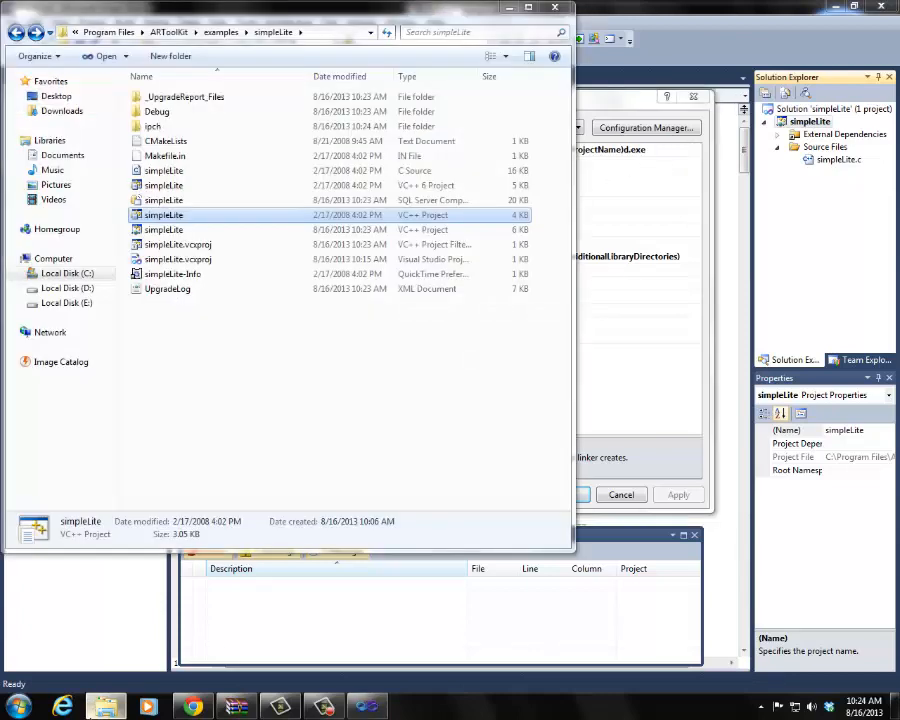
double_click(177, 114)
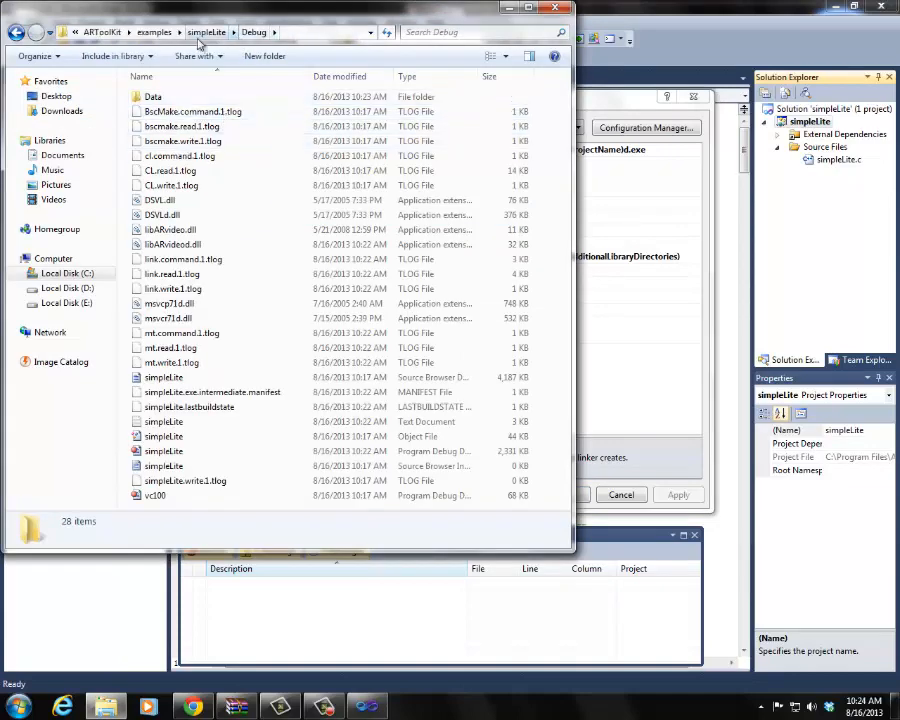
left_click(16, 32)
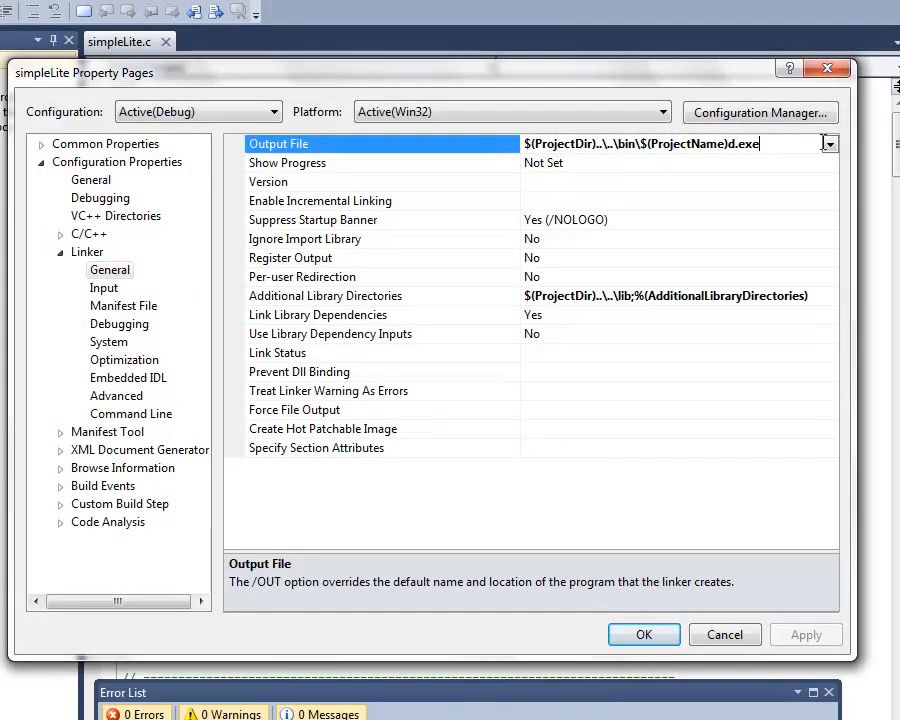
Step: Set the linker's Output File to <inherit from parent or project defaults> and apply the project properties
left_click(829, 145)
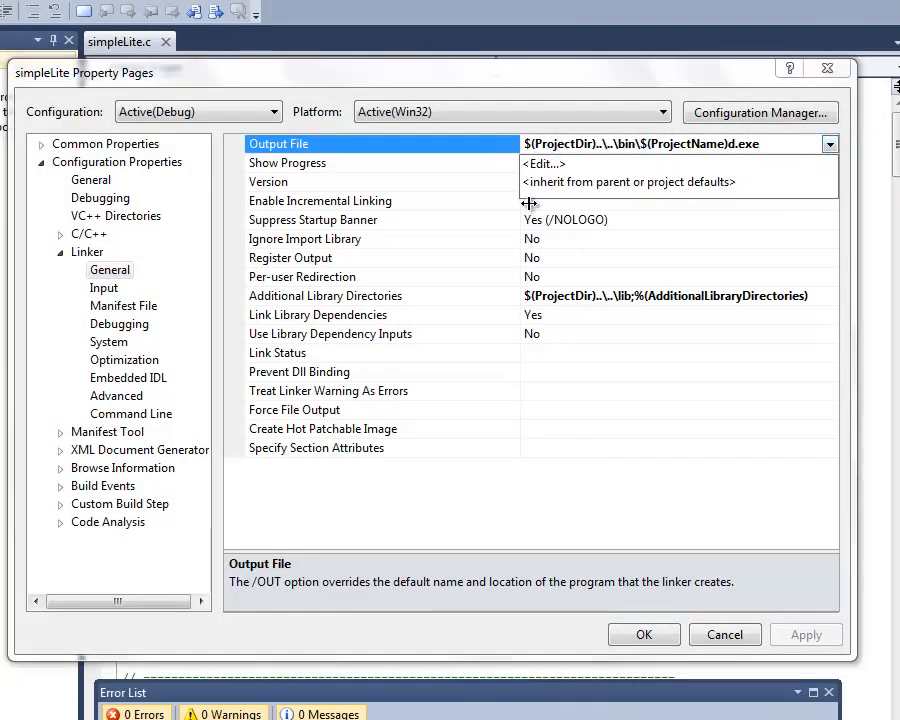
left_click(587, 183)
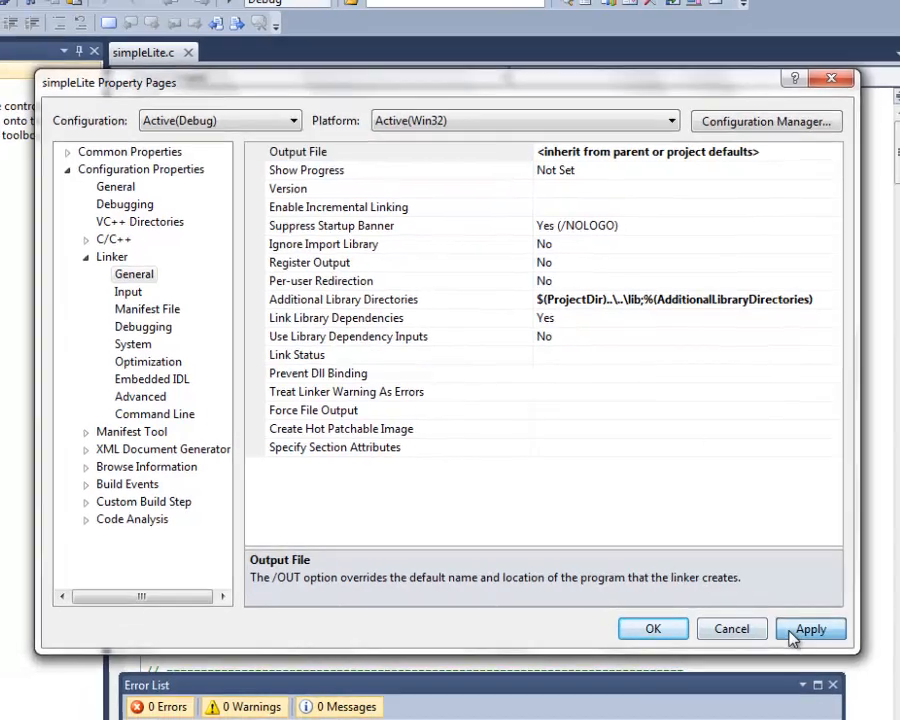
left_click(806, 635)
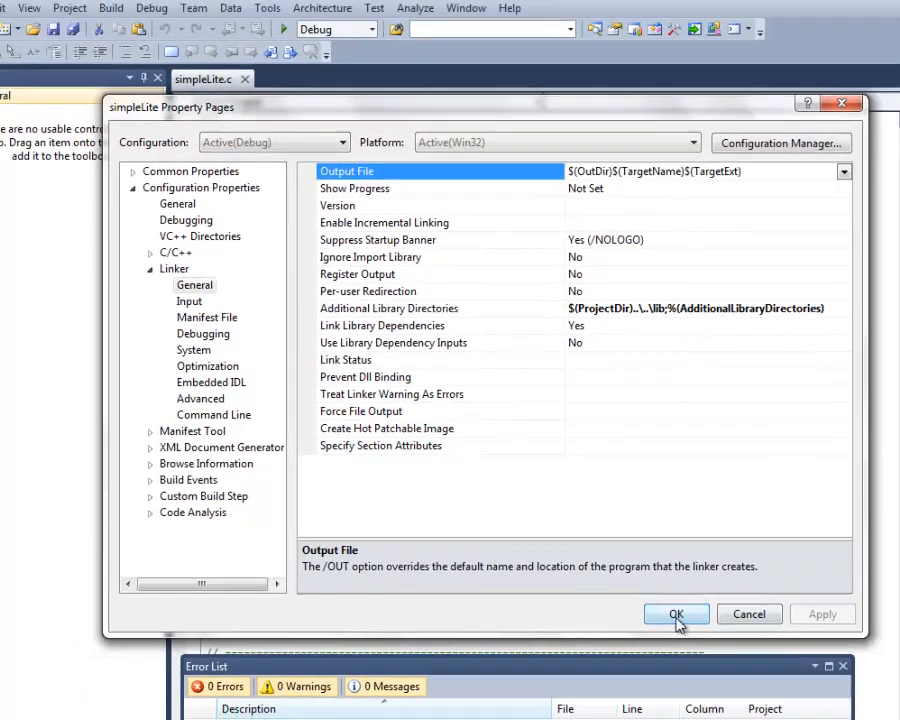
left_click(644, 635)
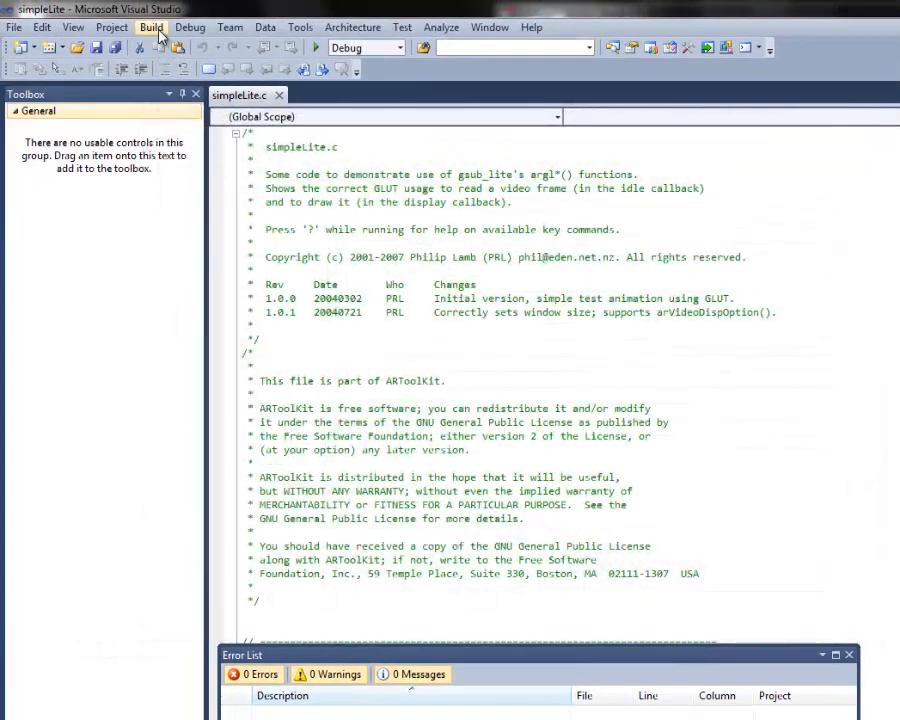
Step: Build the solution, saving the solution file as simpleLite in ARToolKit\examples\simpleLite
left_click(152, 26)
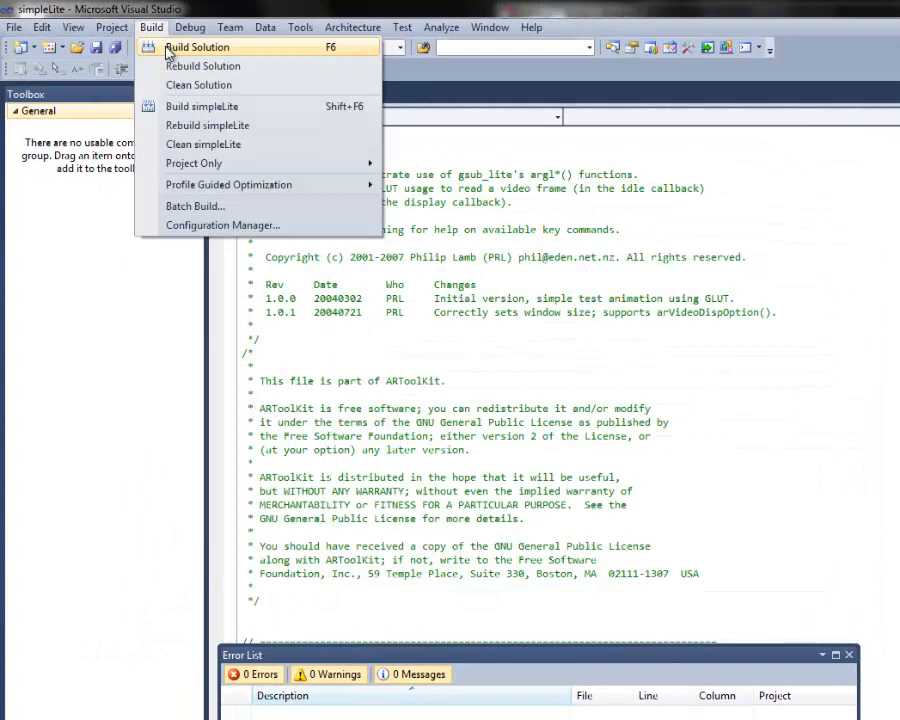
left_click(168, 50)
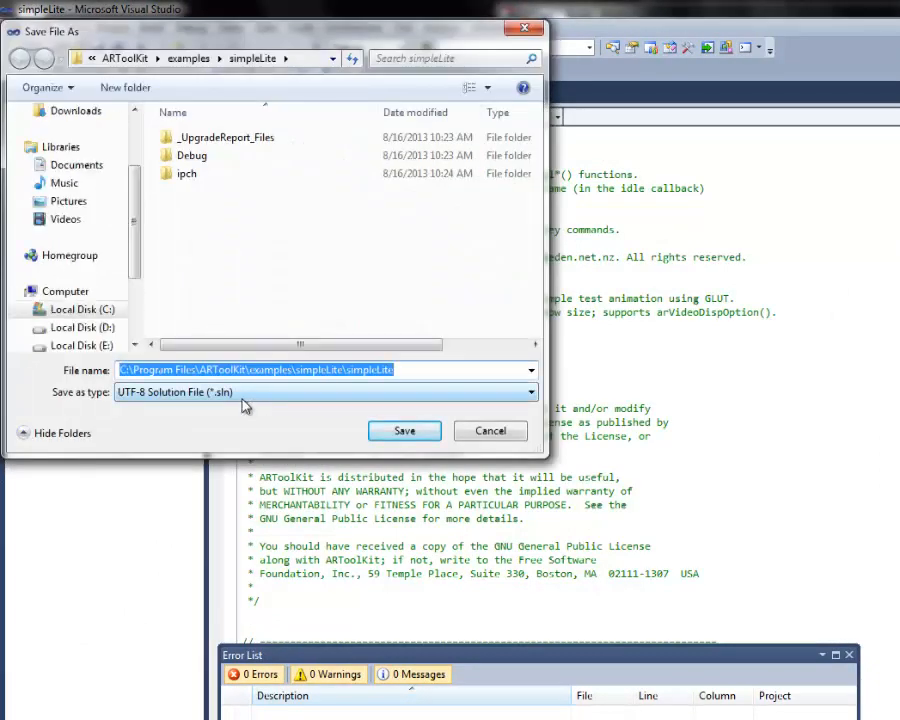
left_click(404, 430)
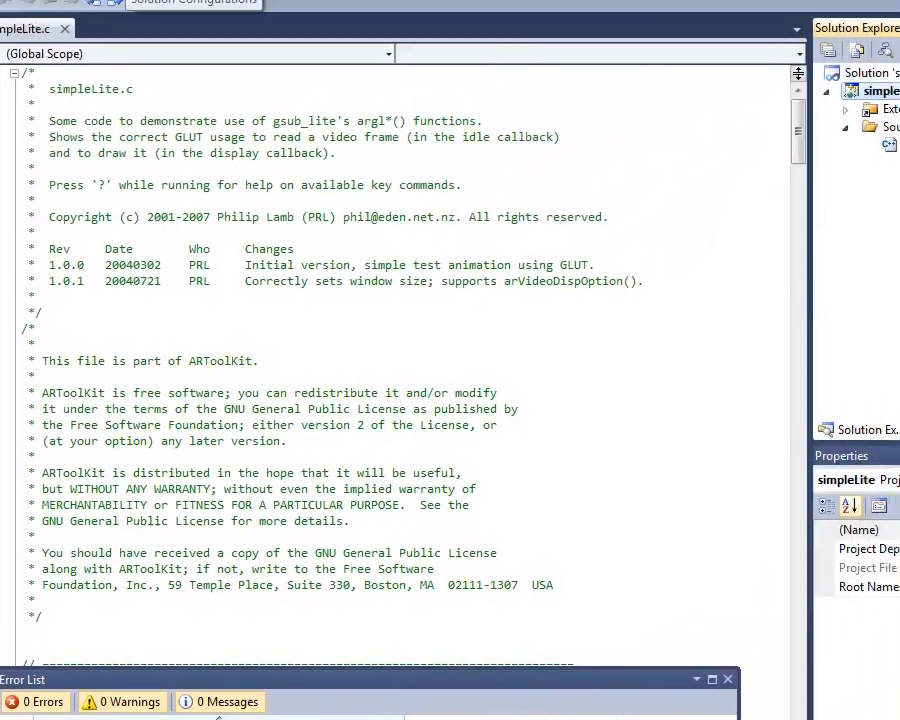
Step: Try to run simpleLite in the Release configuration
left_click(93, 56)
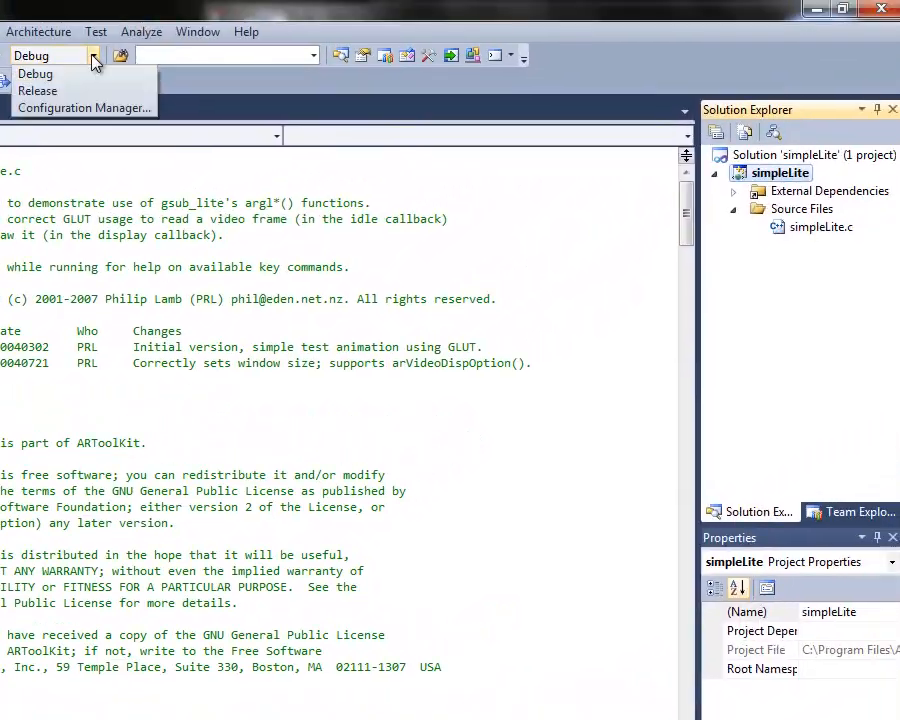
left_click(40, 90)
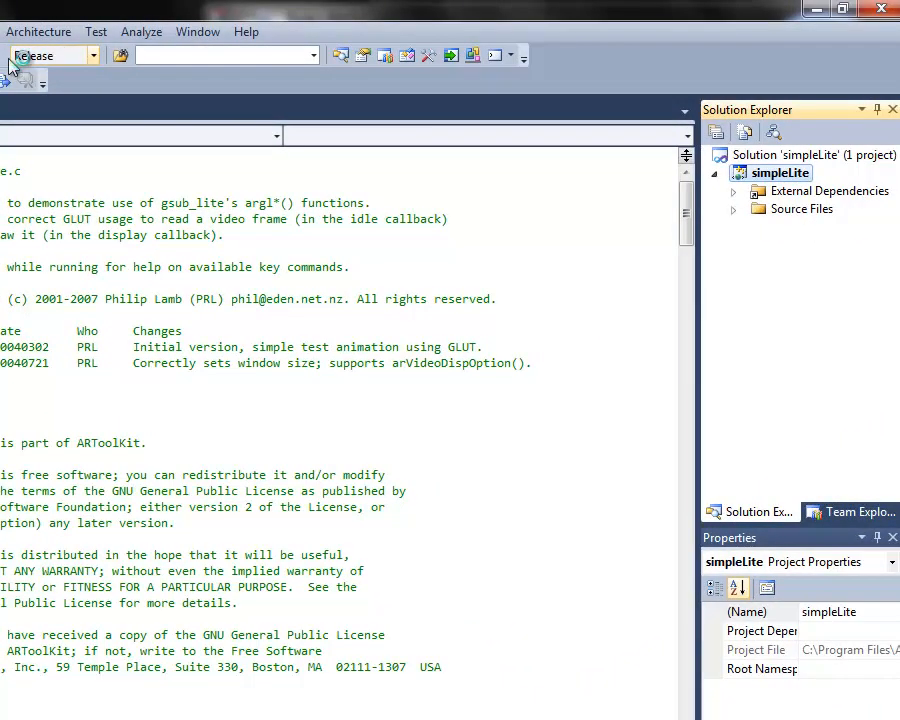
left_click(5, 80)
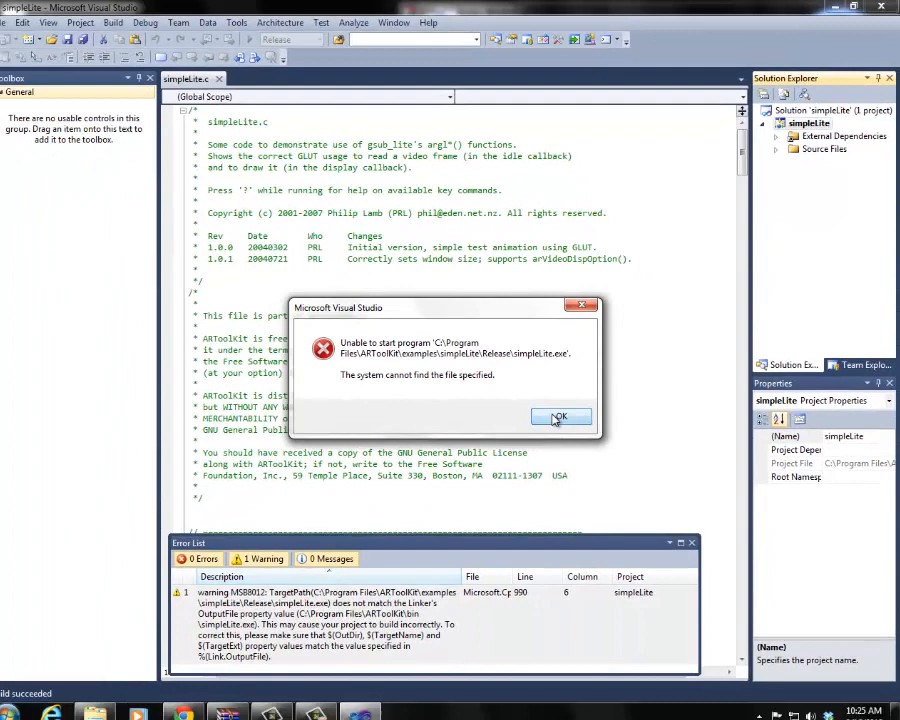
left_click(428, 583)
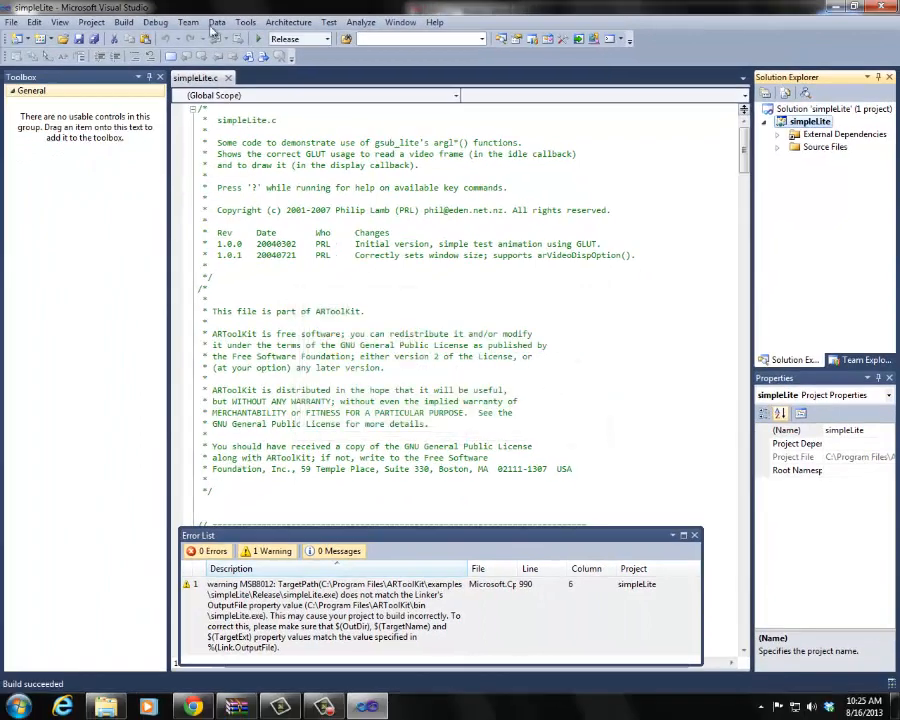
Step: Switch the configuration back to Debug and build the simpleLite solution
left_click(290, 39)
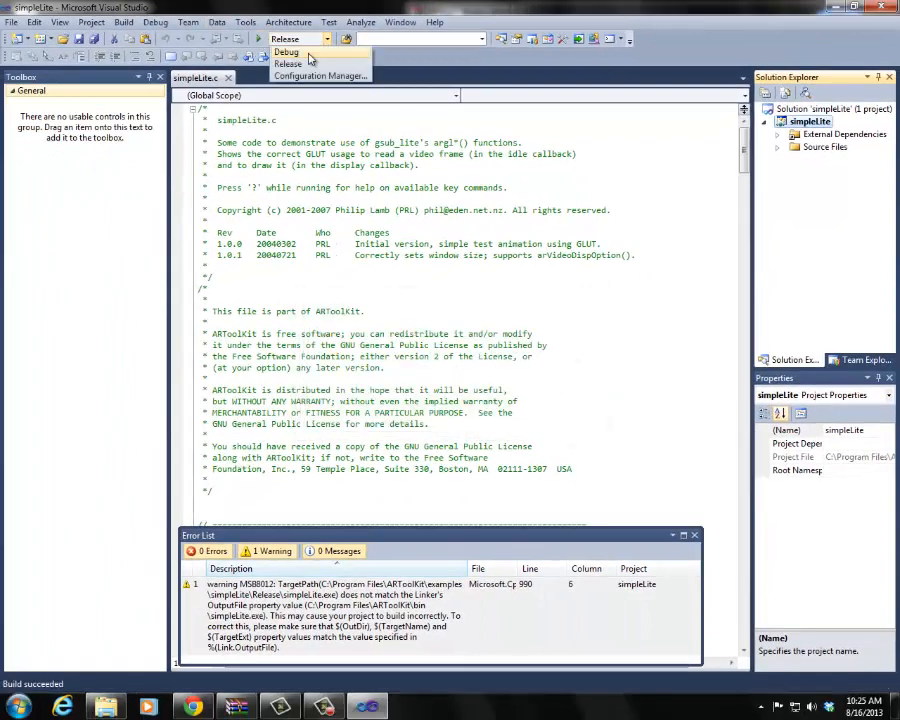
left_click(281, 56)
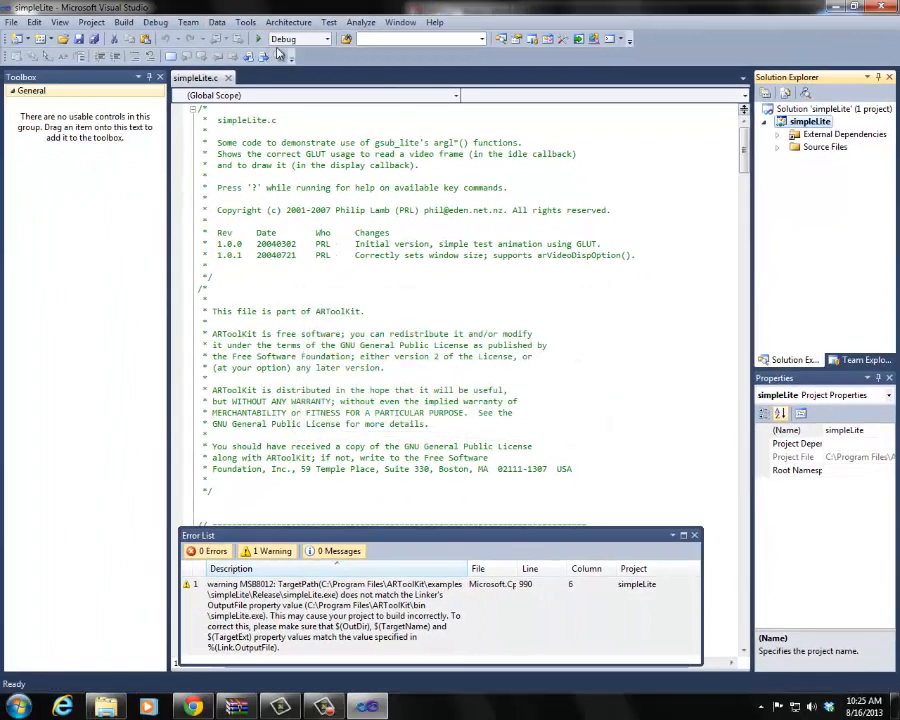
left_click(123, 22)
left_click(150, 39)
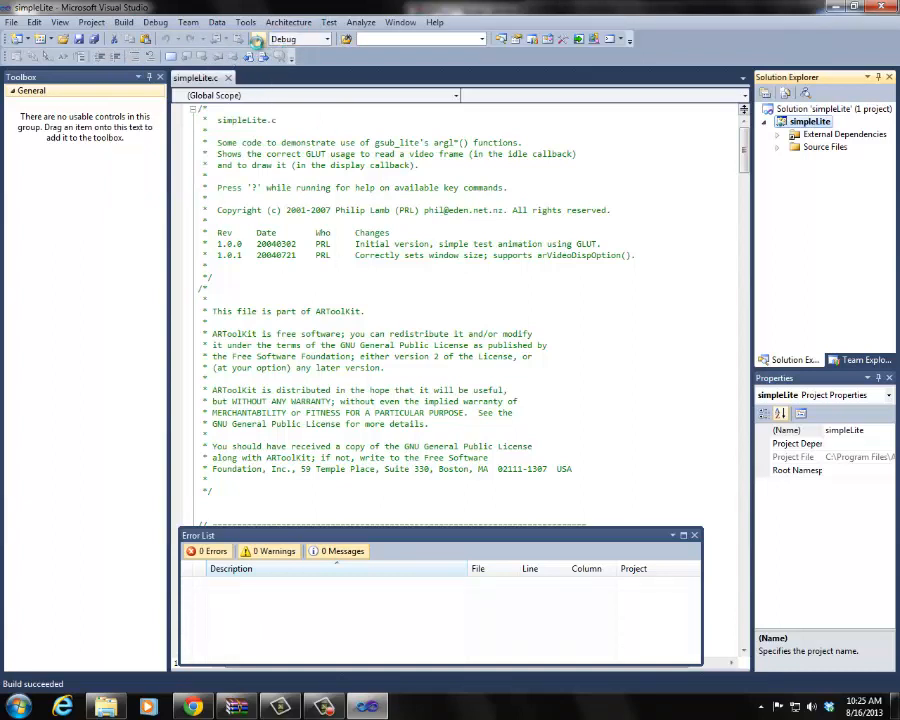
Step: Try to run simpleLite twice, terminating the avast! sandbox analysis and accepting the MJPG, 640 x 480, 30 fps stream format
left_click(257, 40)
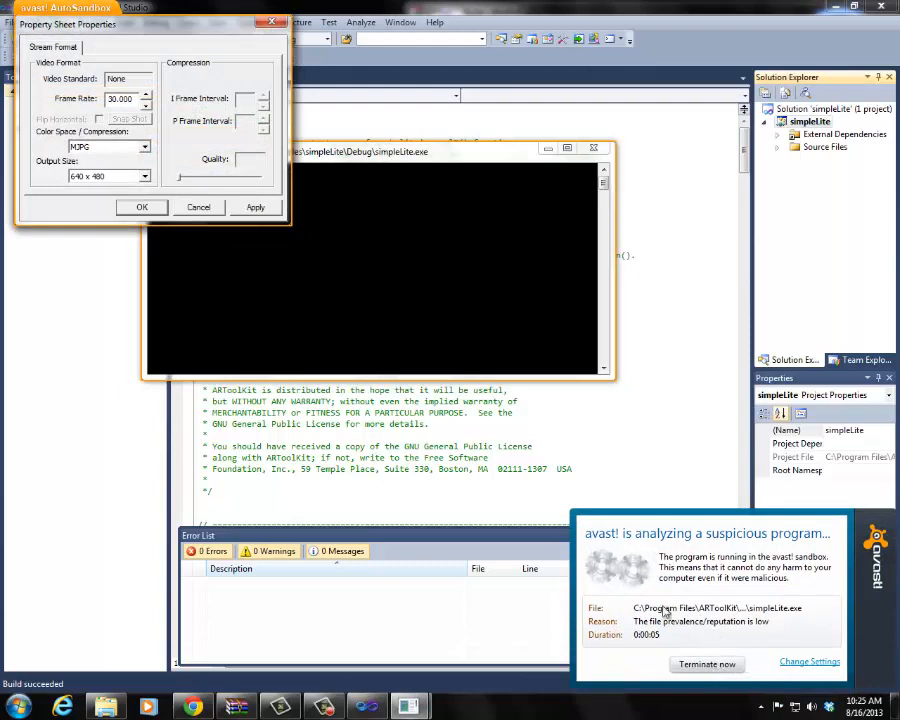
left_click(706, 664)
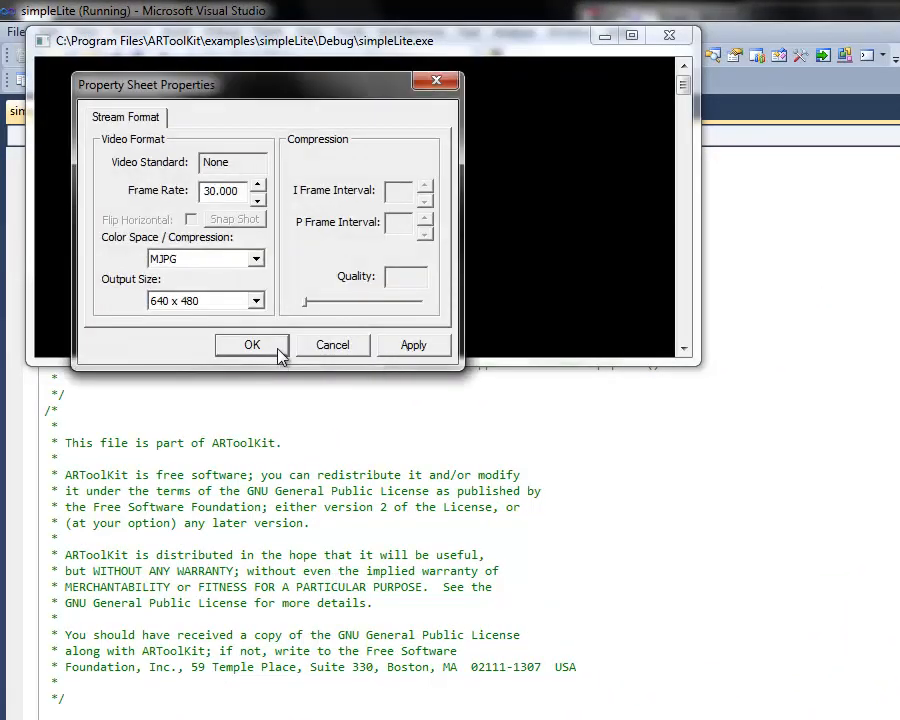
left_click(413, 344)
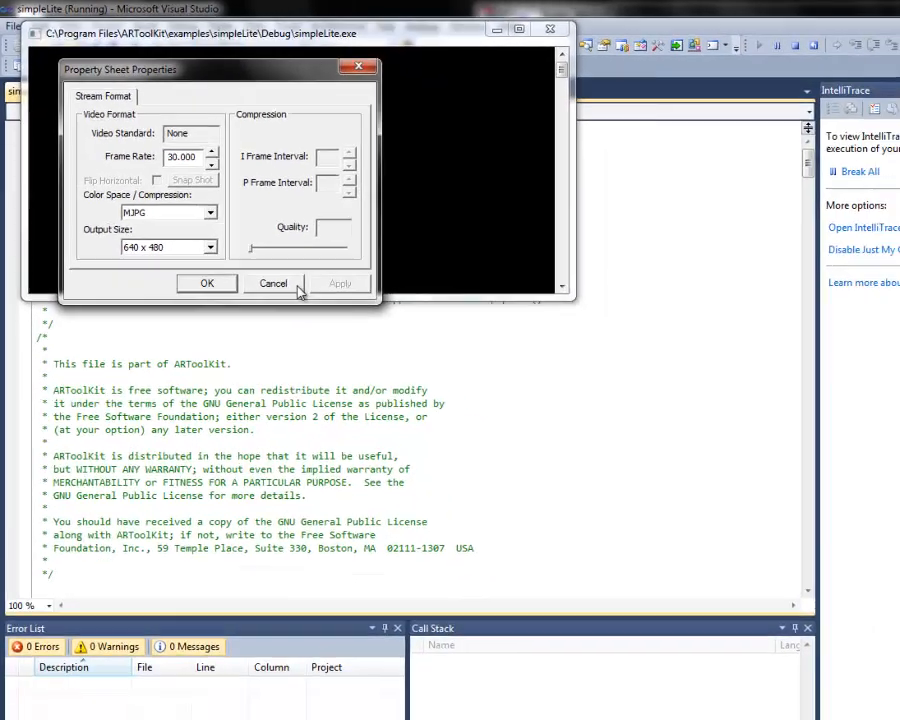
left_click(252, 344)
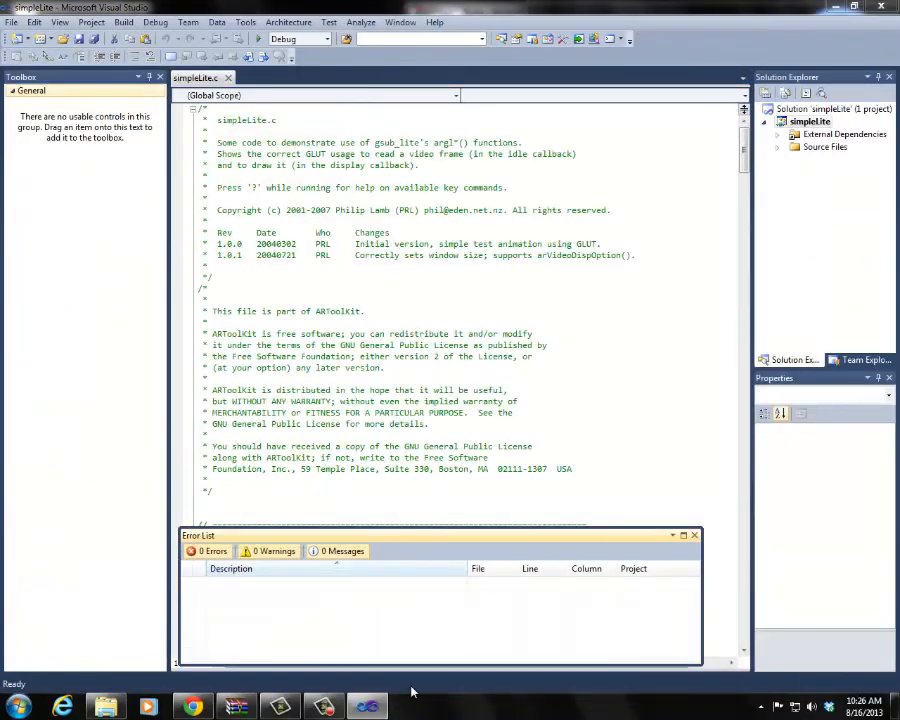
left_click(258, 40)
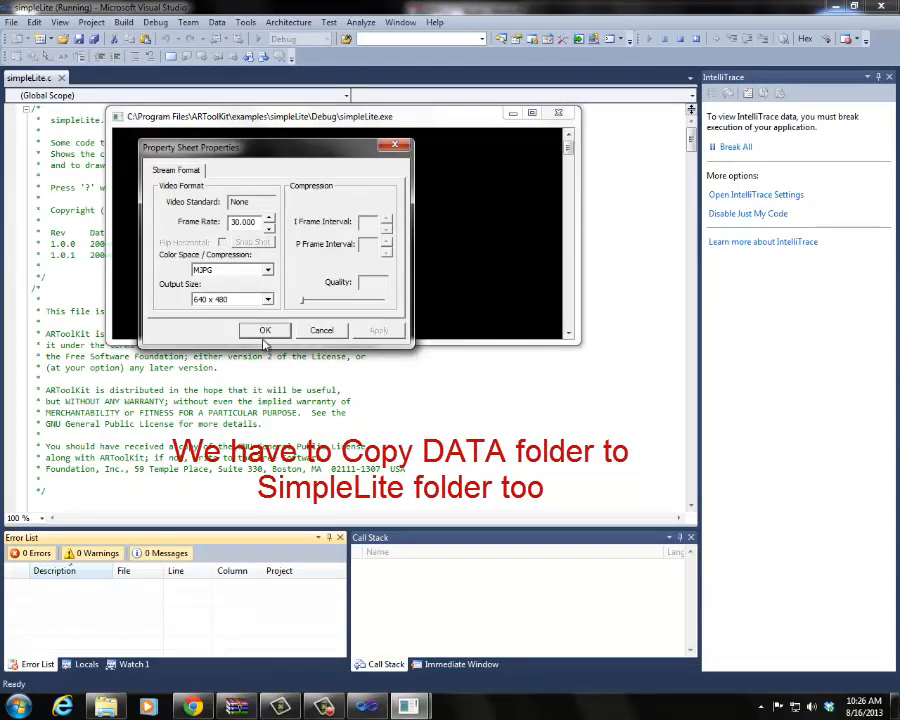
left_click(265, 331)
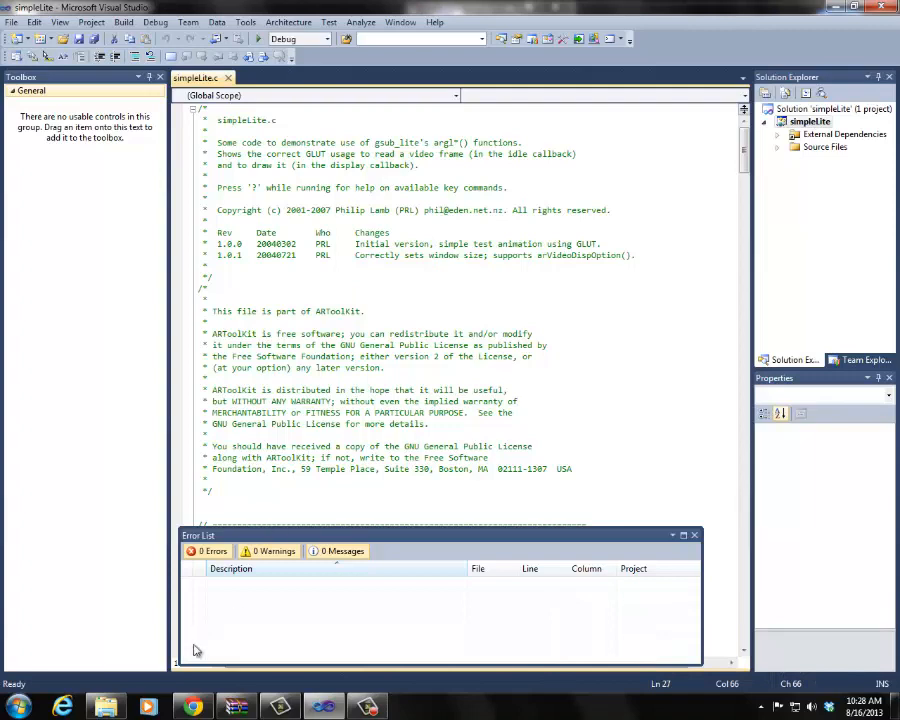
Step: In Windows Explorer, copy the Data folder from simpleLite\Debug into ARToolKit\examples\simpleLite
left_click(115, 708)
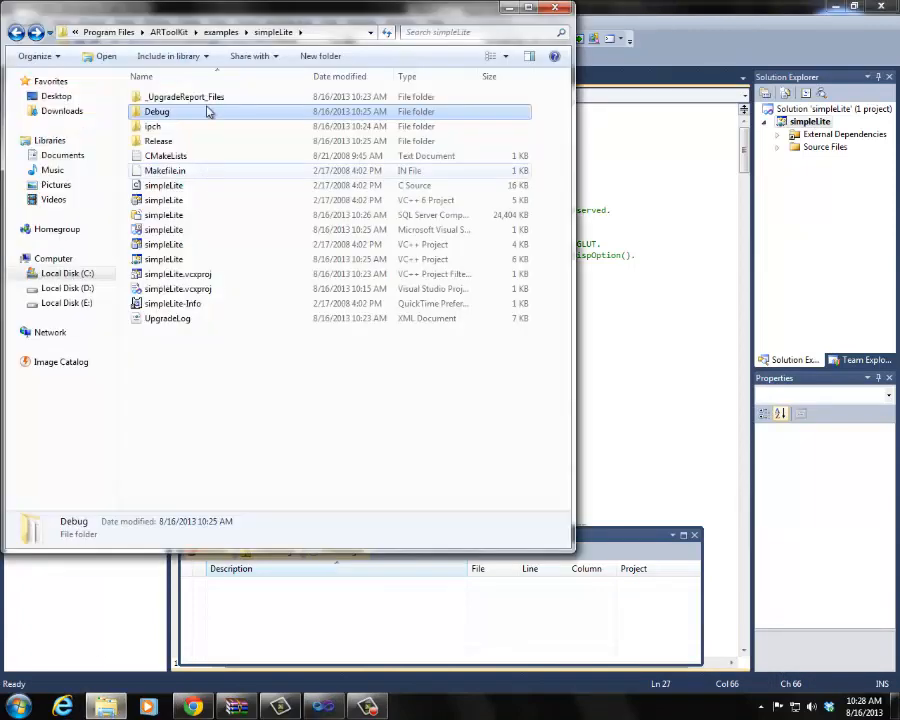
double_click(171, 114)
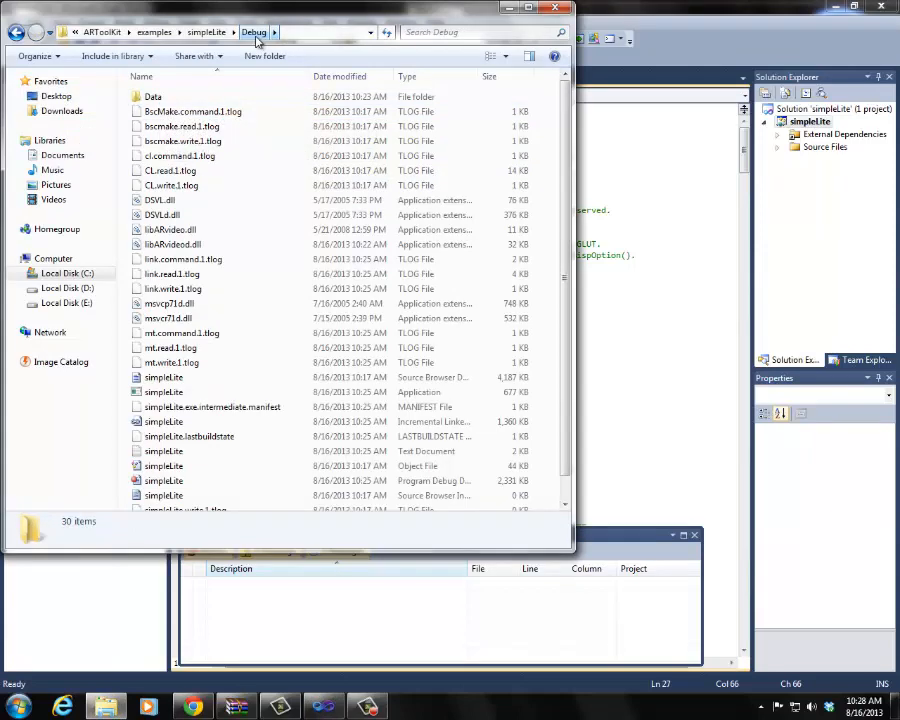
left_click(152, 99)
right_click(153, 98)
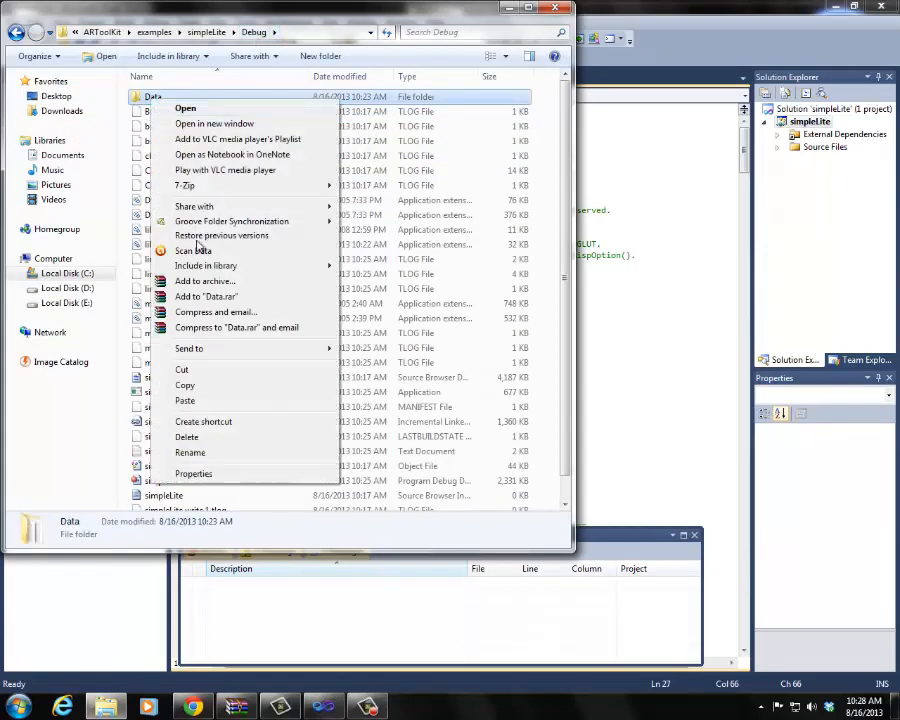
left_click(188, 387)
left_click(16, 32)
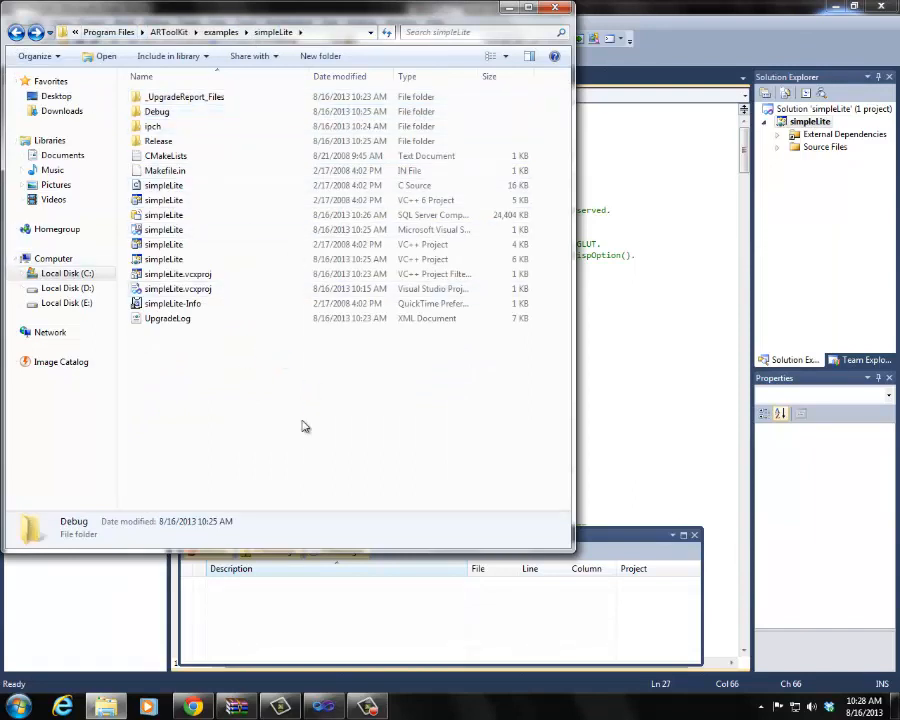
right_click(241, 353)
left_click(292, 448)
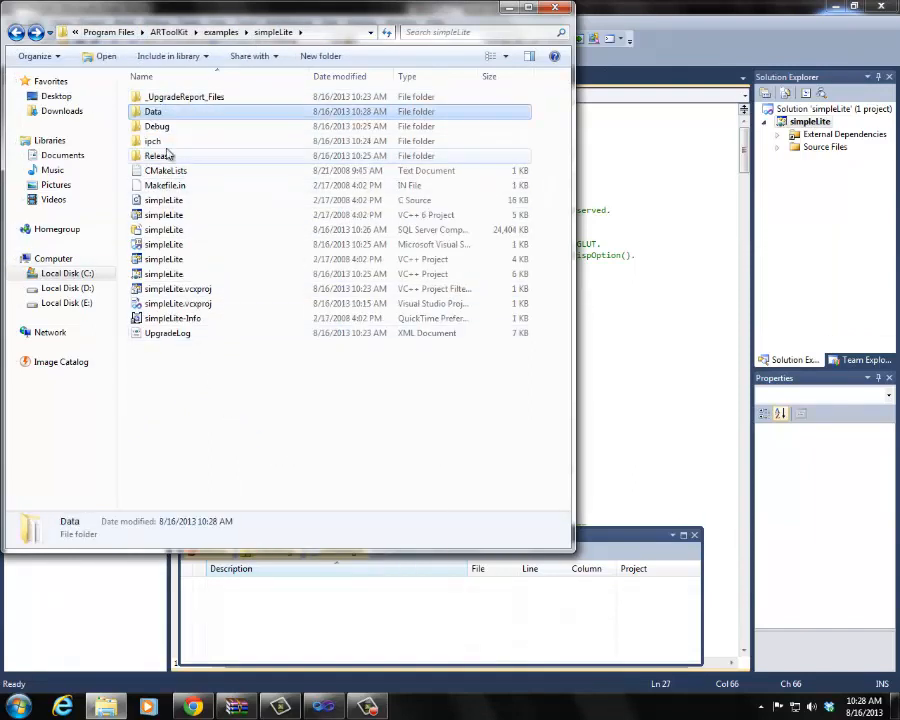
right_click(265, 427)
left_click(302, 479)
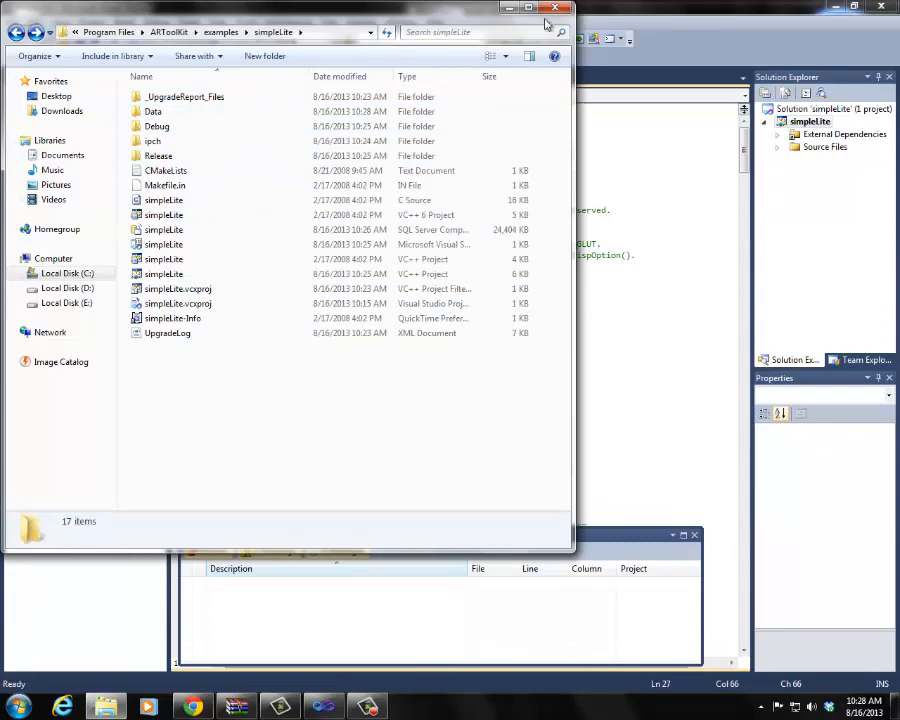
Step: Back in Visual Studio, build simpleLite and run it with the MJPG, 640 x 480, 30 fps stream format, then quit it
left_click(555, 10)
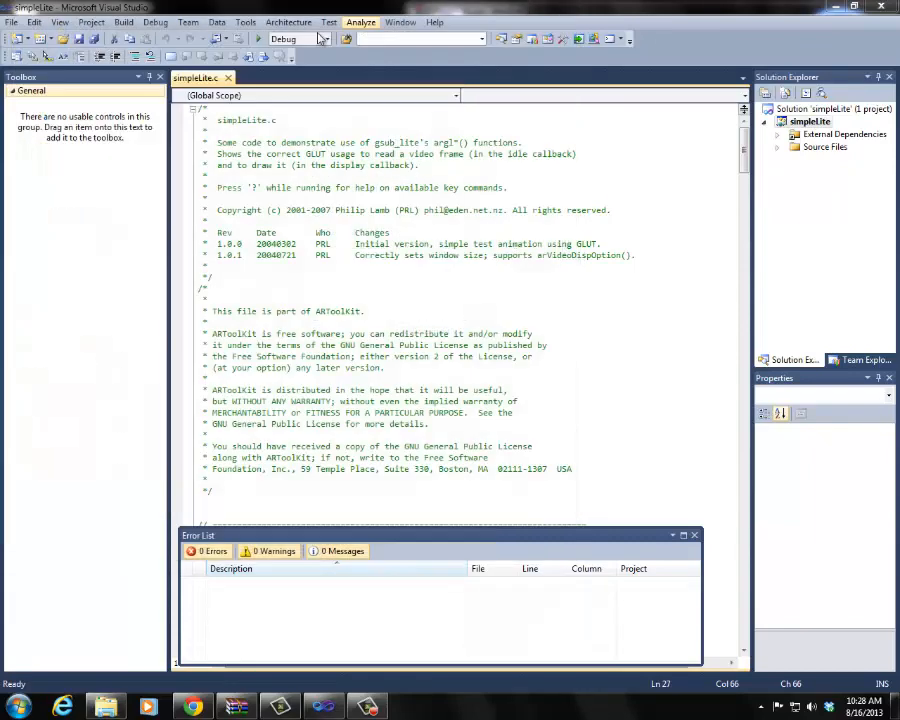
left_click(124, 22)
left_click(145, 37)
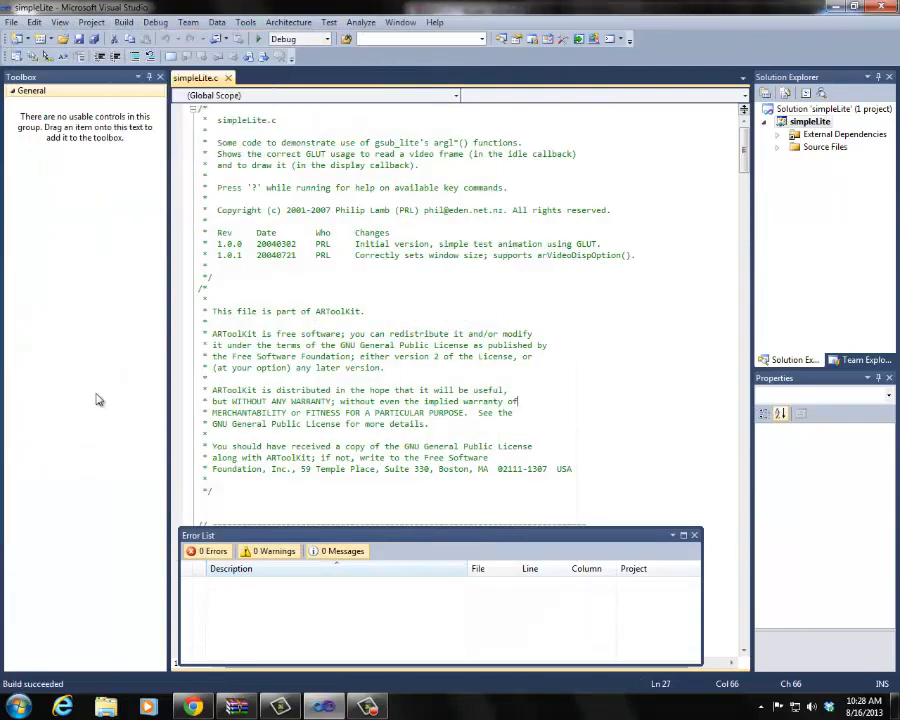
left_click(260, 39)
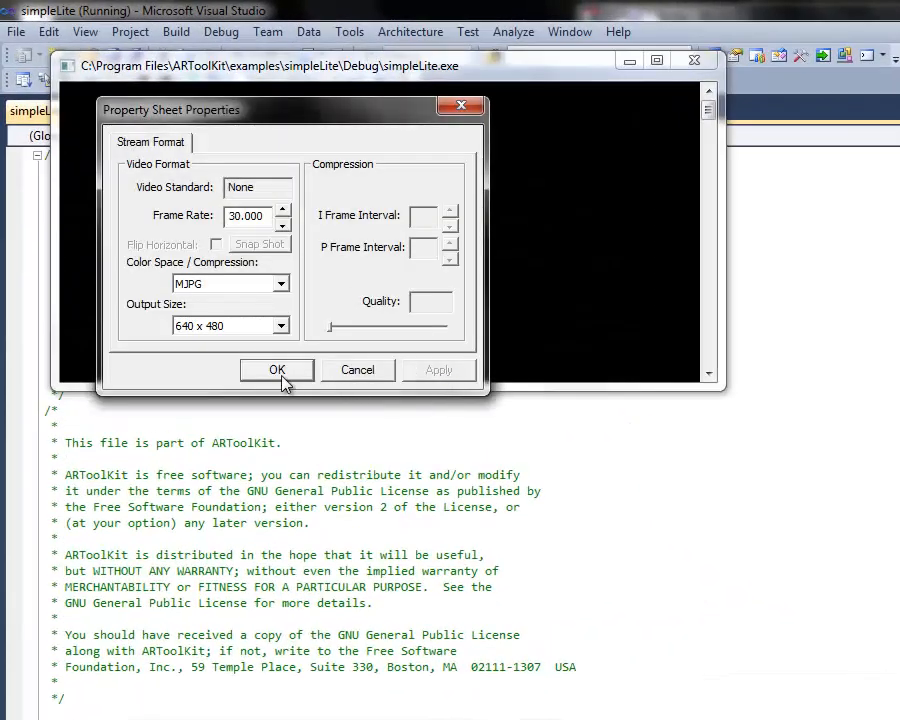
left_click(277, 370)
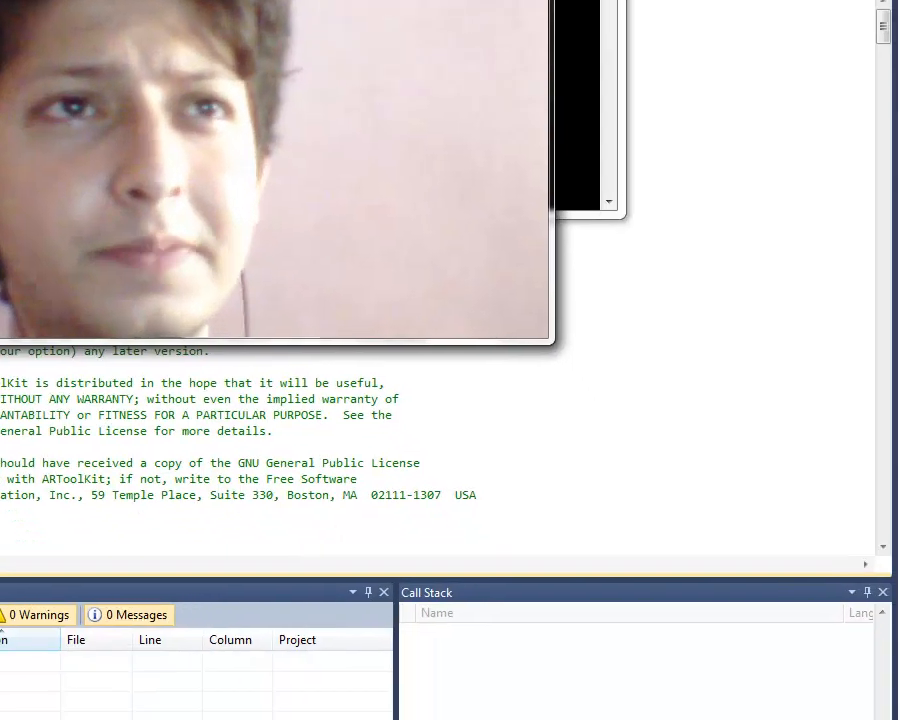
key("Escape")
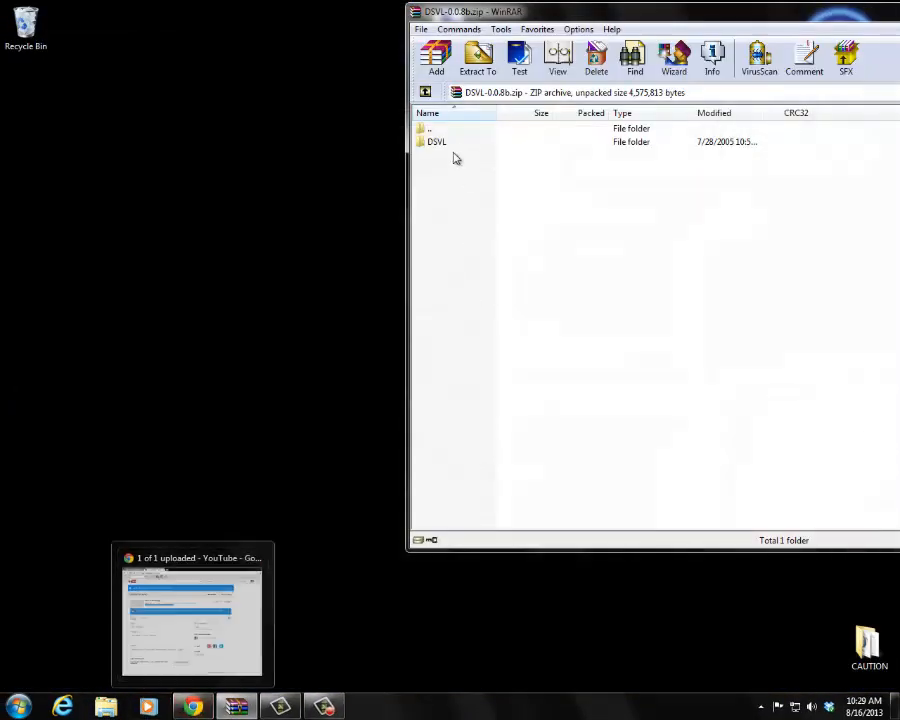
Step: In Windows Explorer, open the folder C:\Program Files\ARToolKit\examples\simpleLite\Debug
left_click(105, 706)
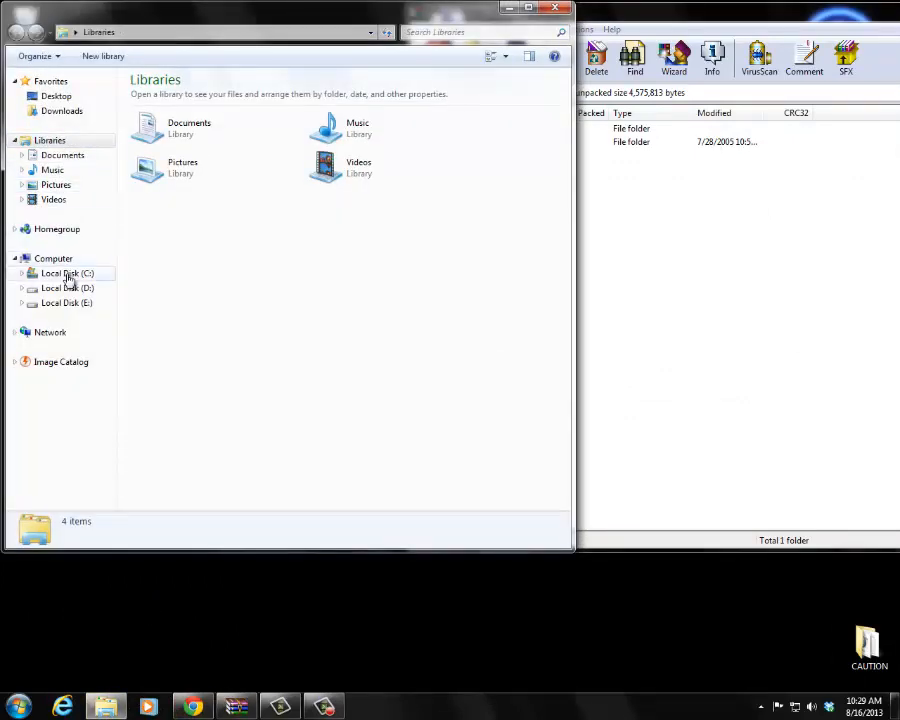
left_click(68, 278)
double_click(182, 178)
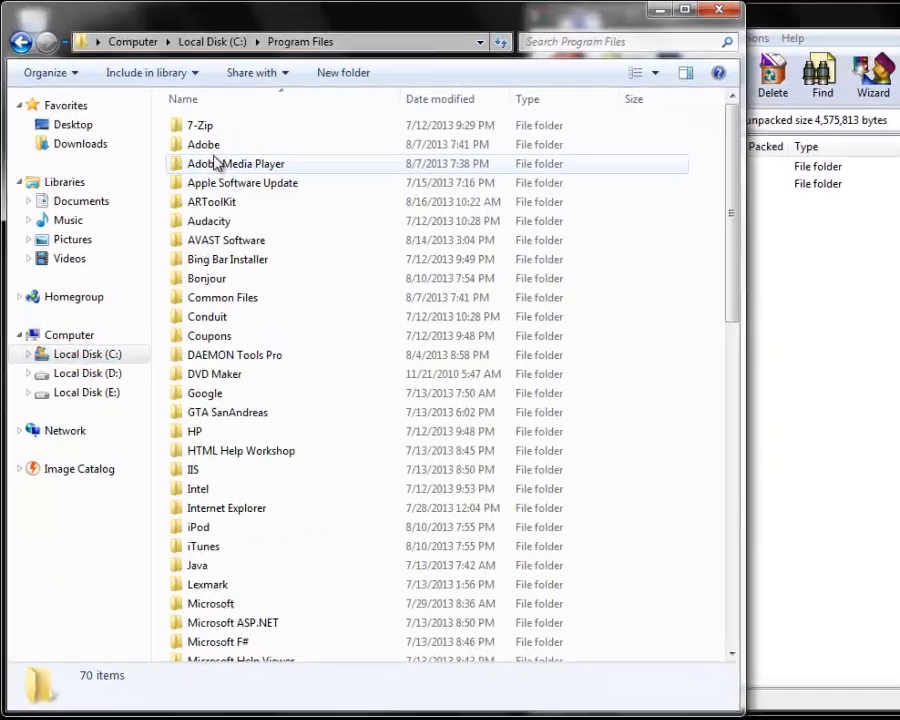
double_click(221, 205)
left_click(228, 248)
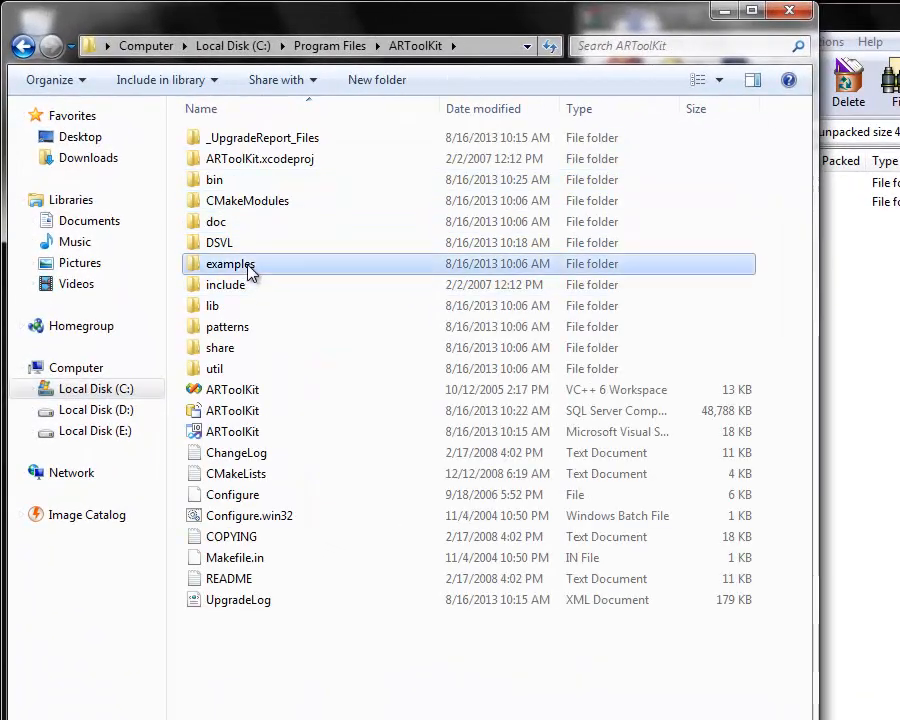
double_click(248, 268)
left_click(248, 411)
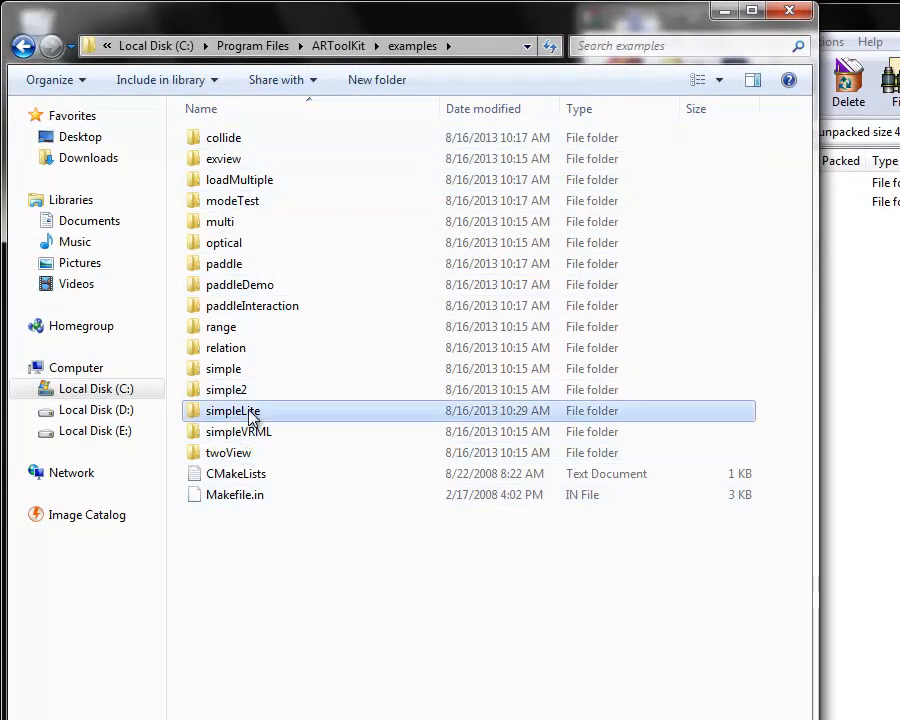
double_click(250, 412)
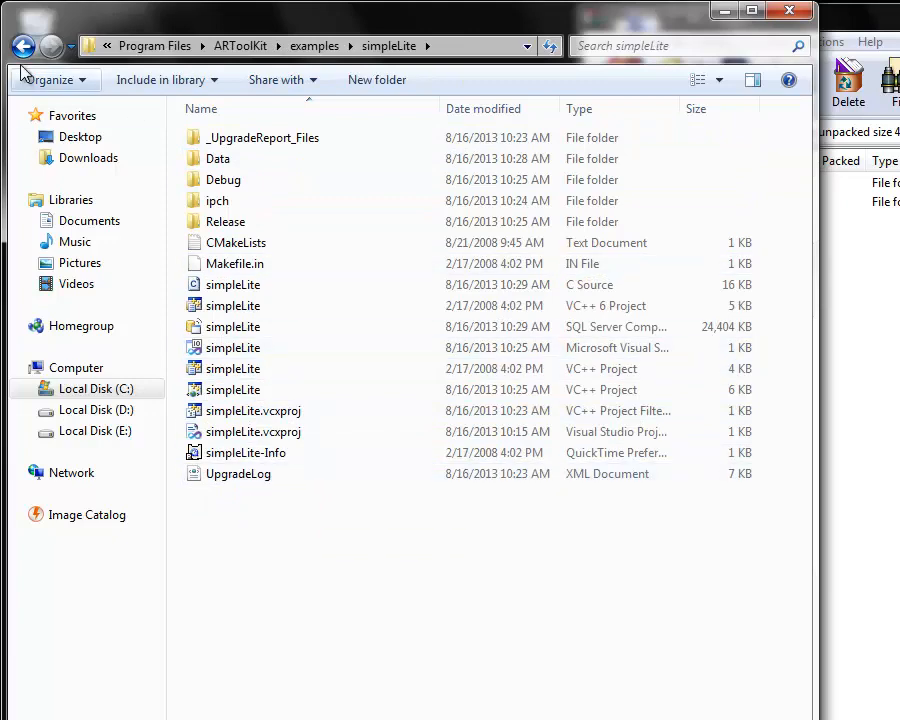
double_click(218, 182)
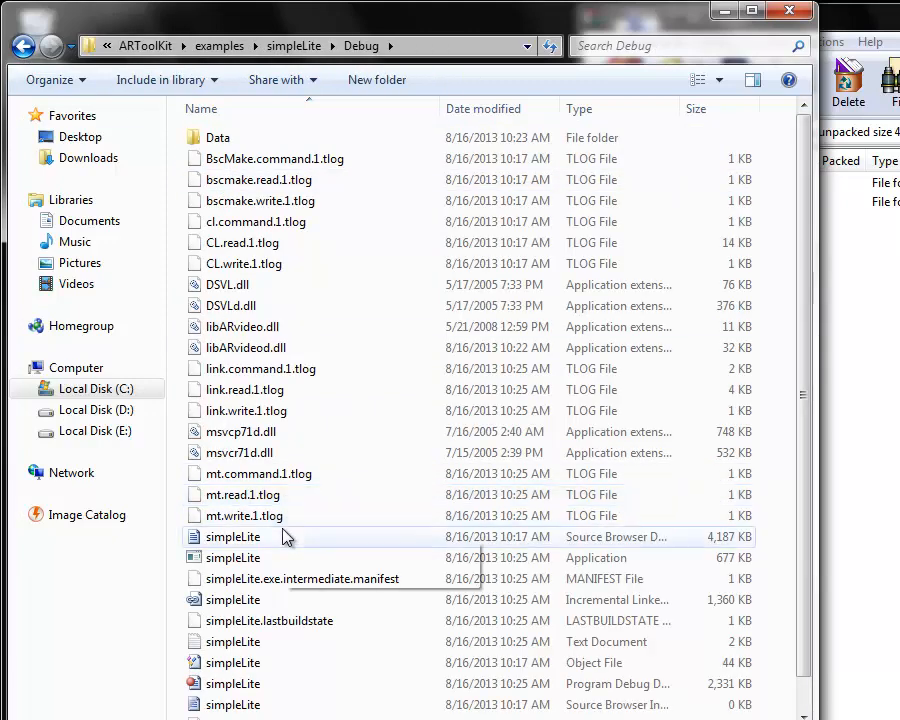
Step: Run the simpleLite application, dismissing its stream format properties, then close it and return to the examples folder
left_click(283, 537)
double_click(266, 558)
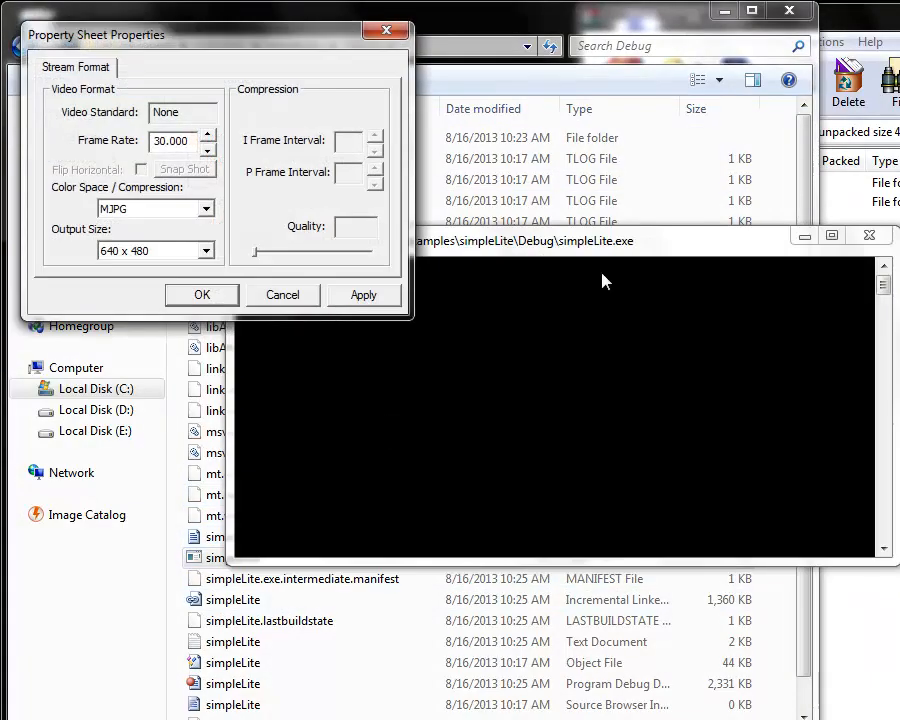
left_click(385, 31)
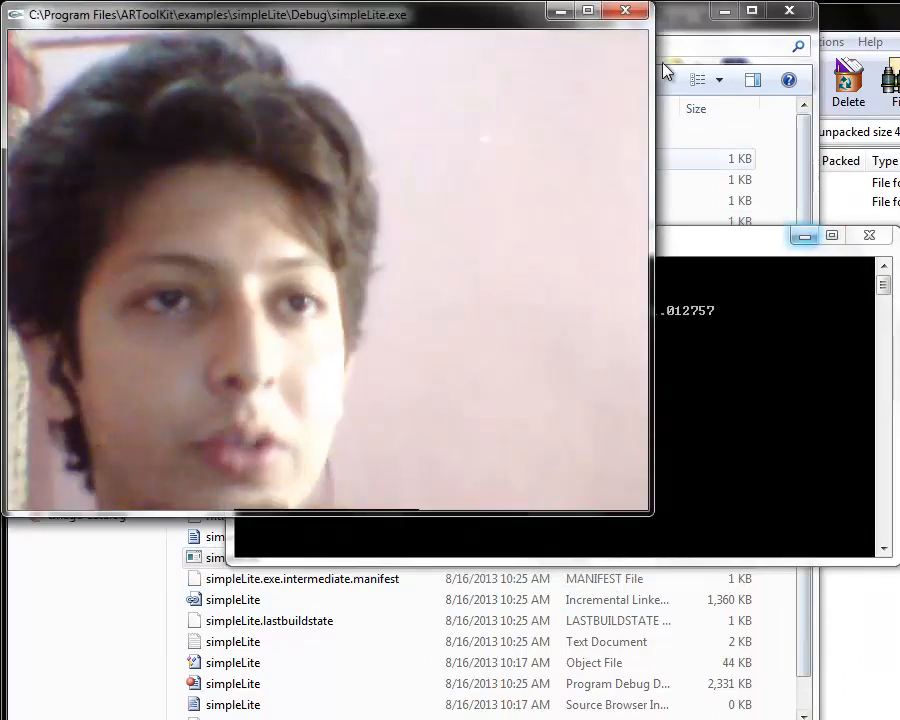
left_click(623, 17)
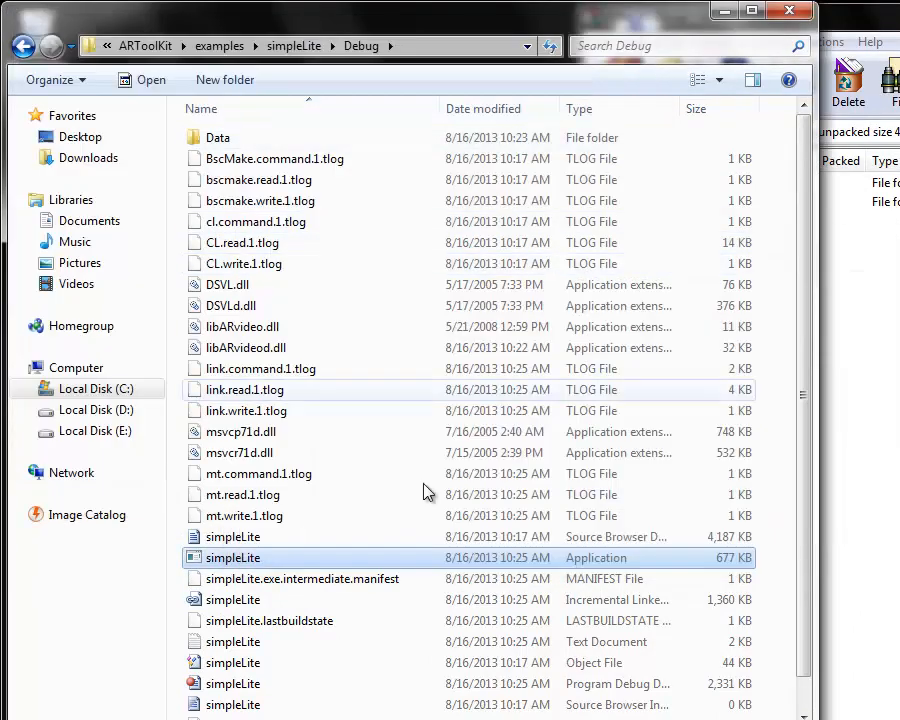
left_click(23, 45)
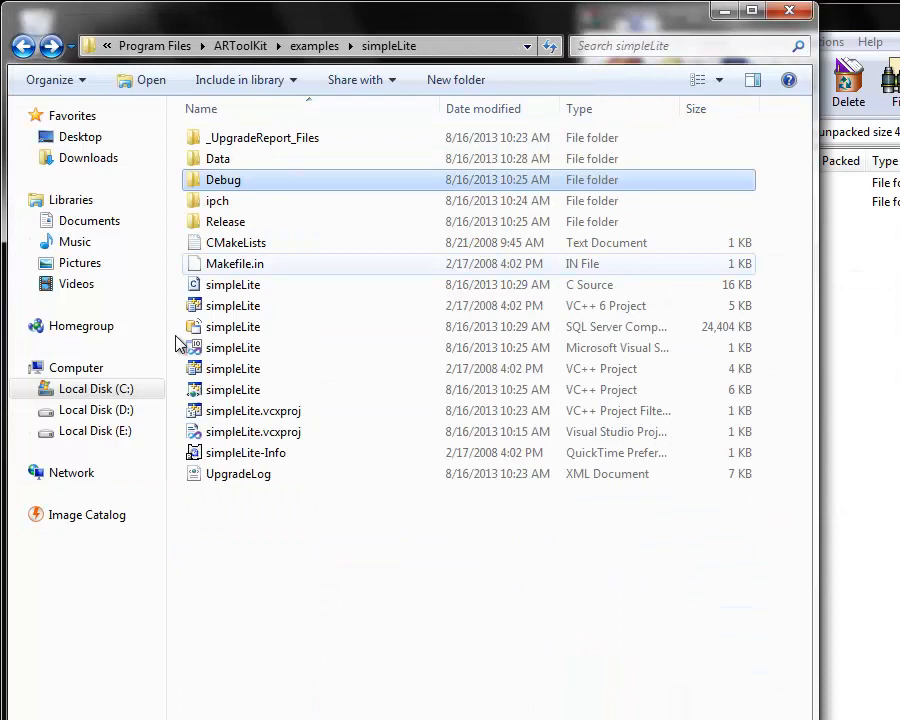
left_click(23, 45)
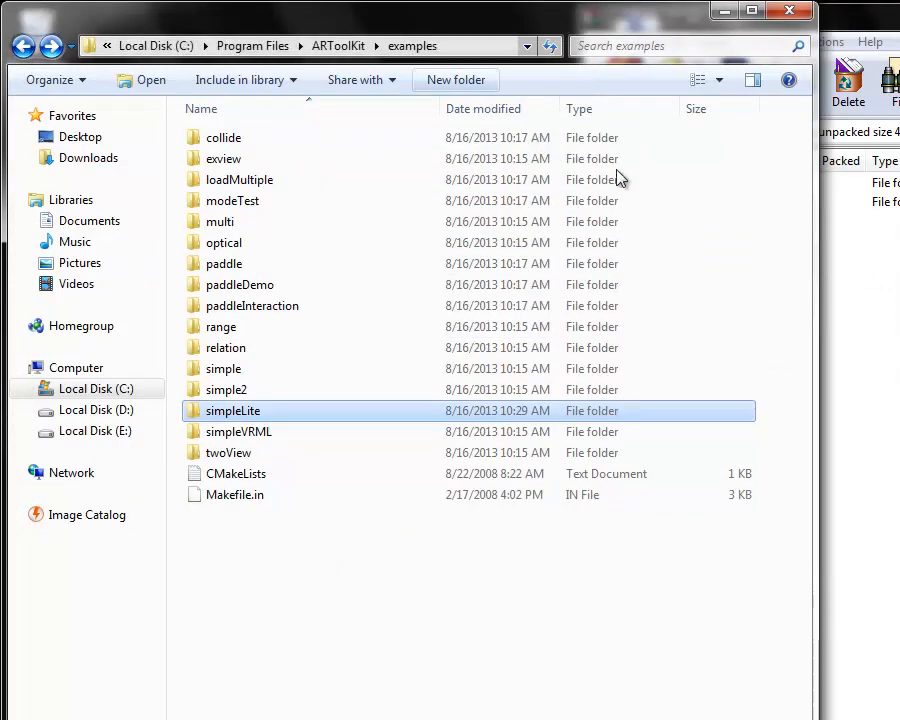